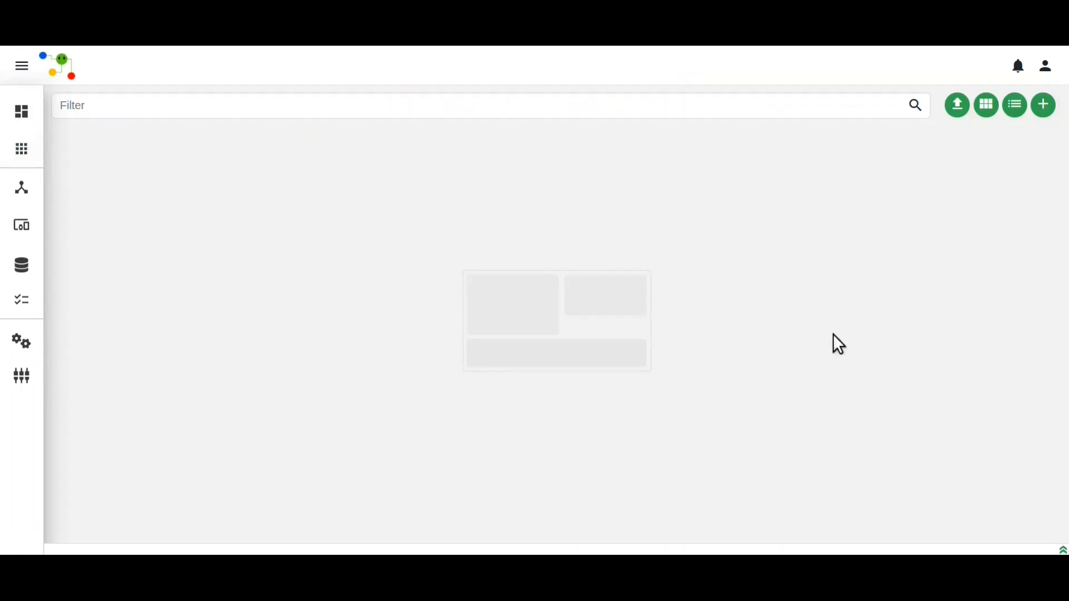
Create a new rapid interface named "Production monitoring dashboard" and open its page designer.
{"action": "left_click", "coordinate": [1048, 113]}
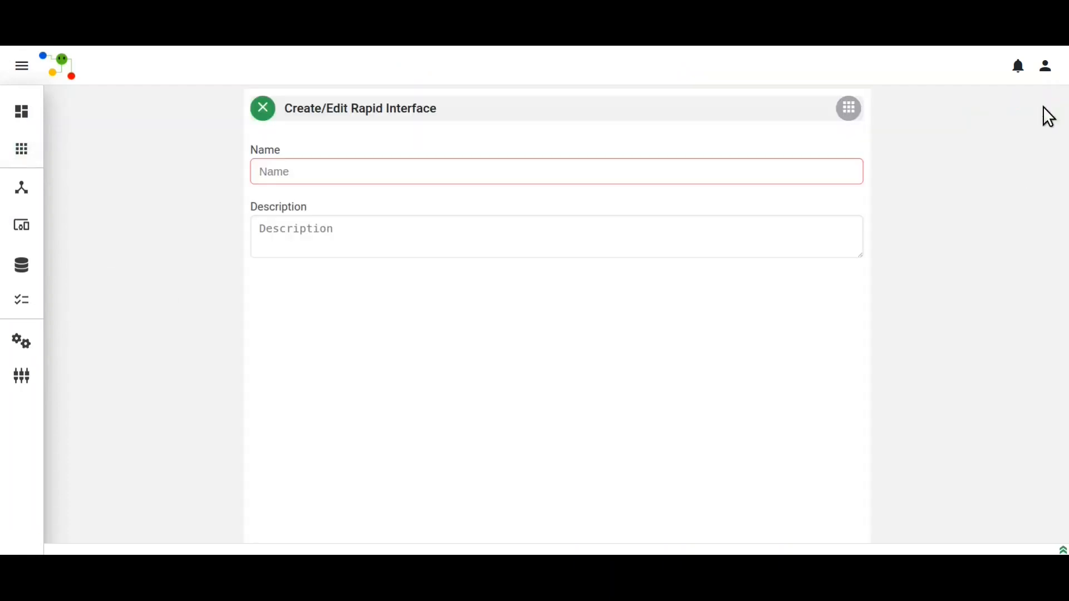
{"action": "left_click", "coordinate": [332, 175]}
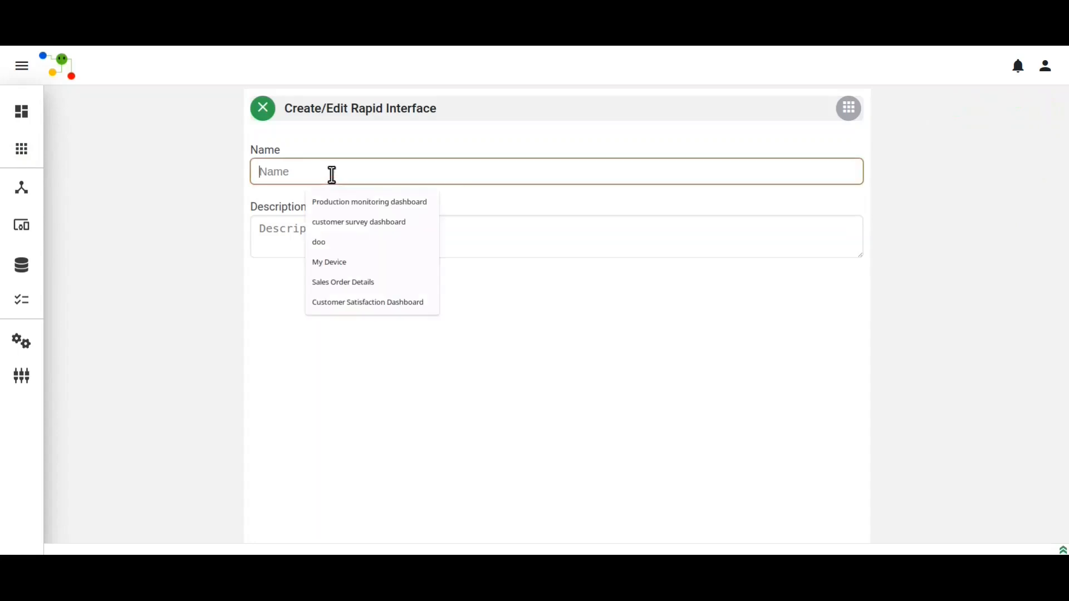
{"action": "left_click", "coordinate": [343, 202]}
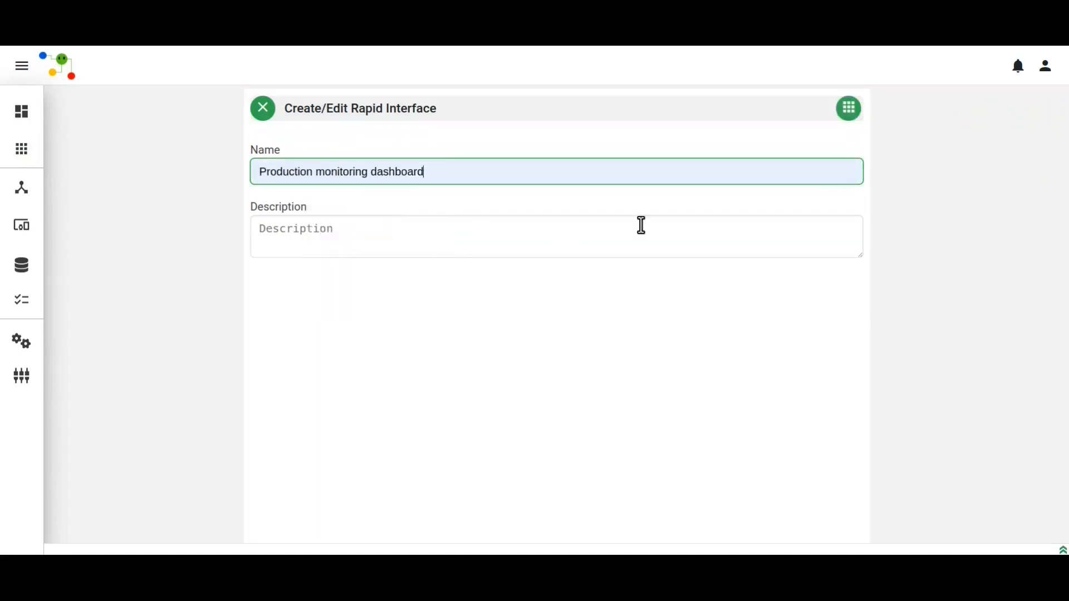
{"action": "left_click", "coordinate": [850, 109]}
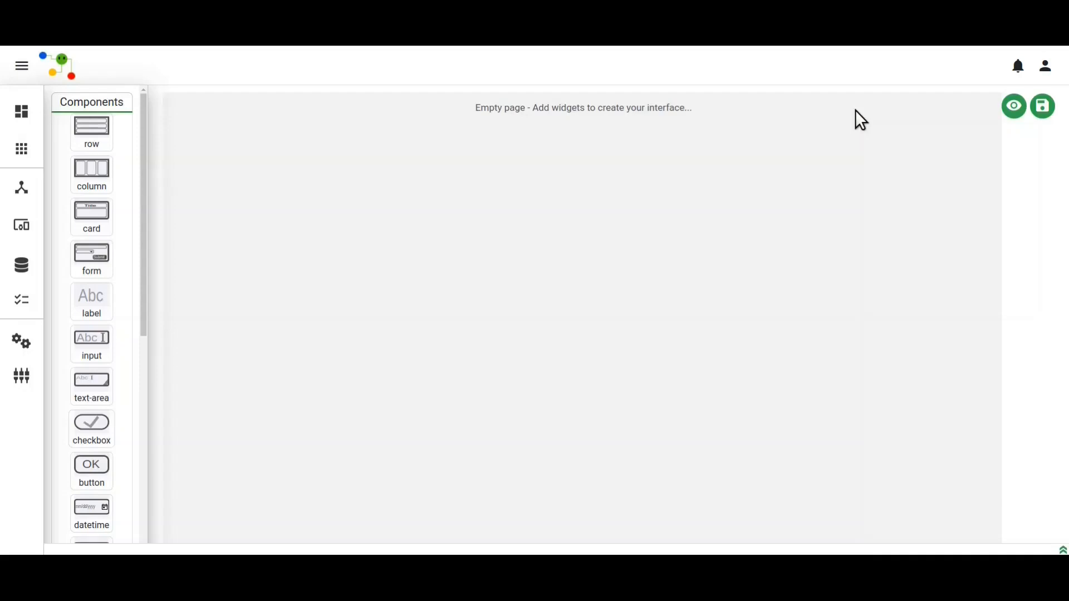
Add a row to the empty page and place a label in it reading "Production monitoring dashboard".
{"action": "left_click_drag", "start_coordinate": [101, 143], "coordinate": [272, 180]}
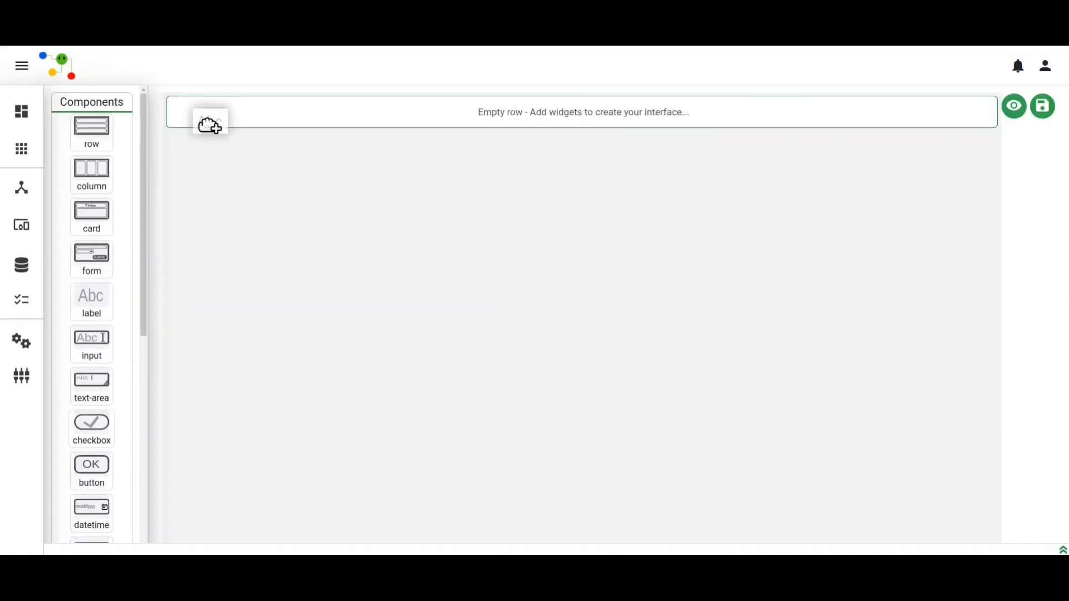
{"action": "left_click_drag", "start_coordinate": [210, 124], "coordinate": [210, 127]}
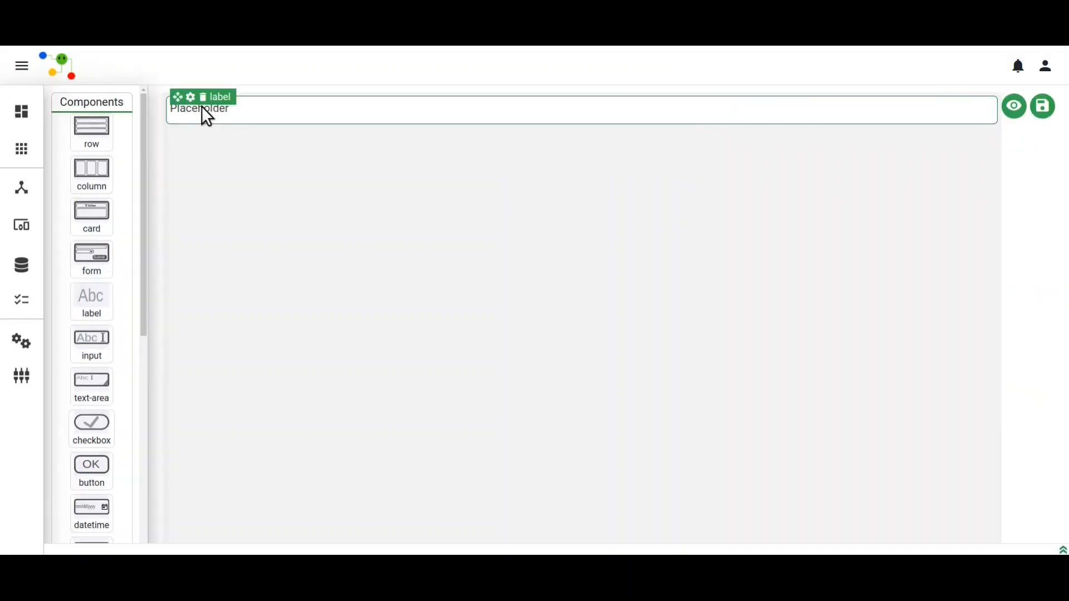
{"action": "left_click", "coordinate": [203, 112]}
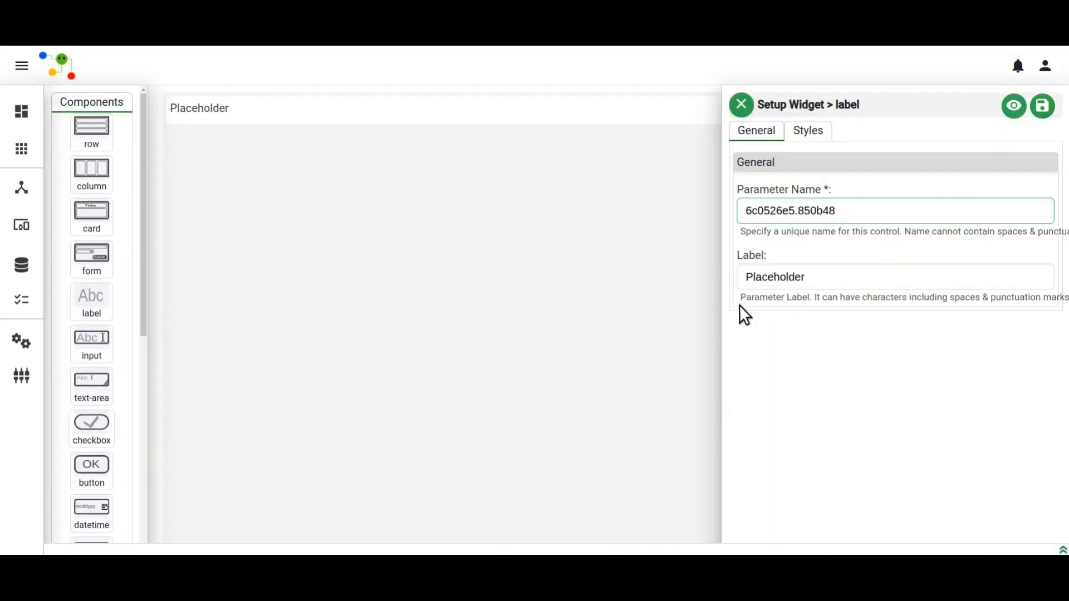
{"action": "double_click", "coordinate": [771, 272]}
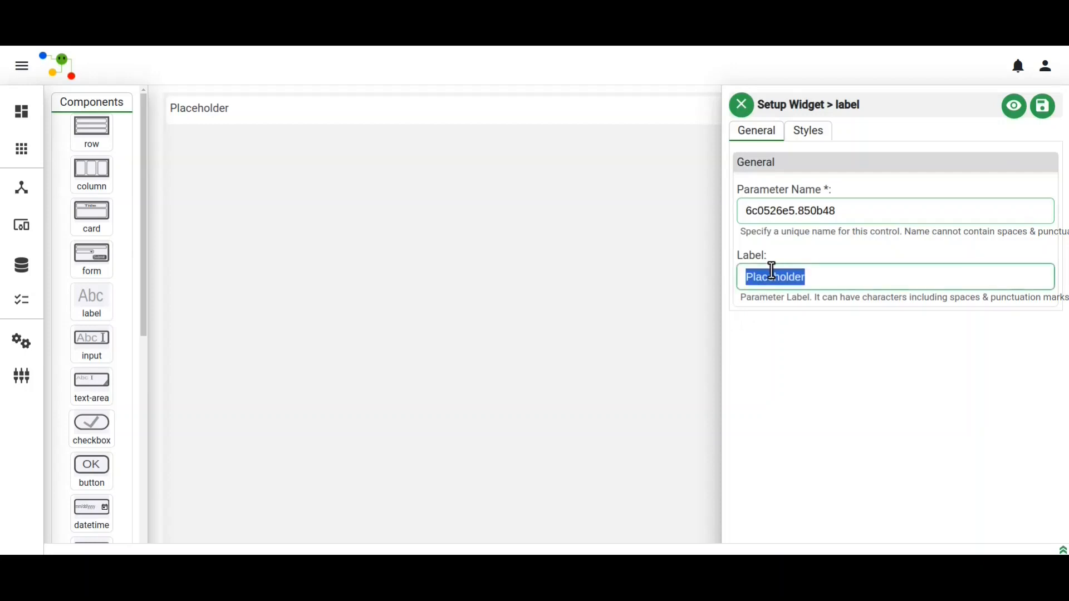
{"action": "type", "text": "Production monitoring dashboard"}
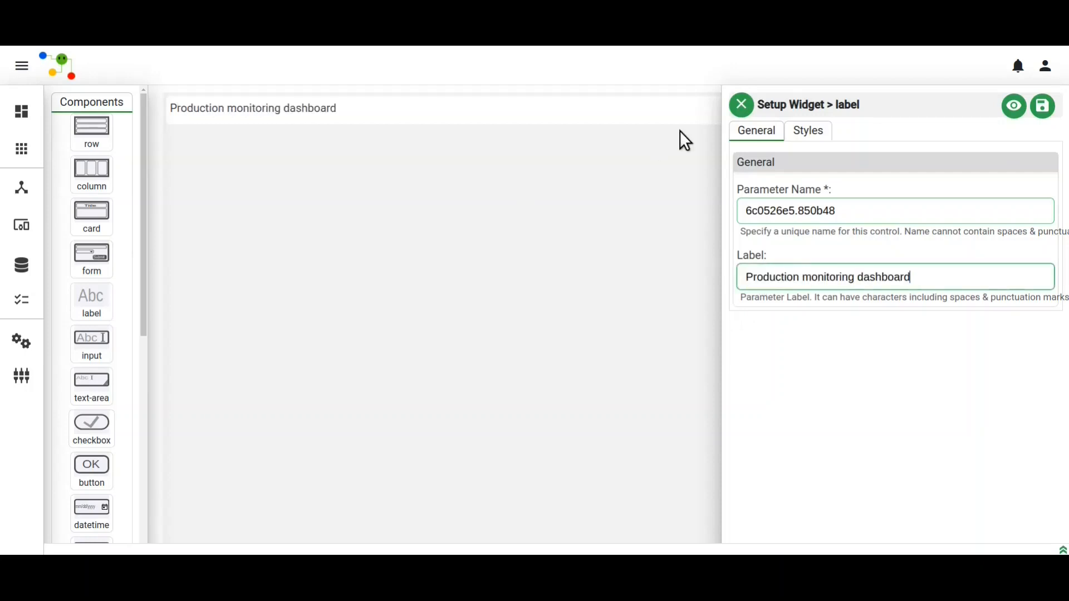
Set the title label's font size to 30px.
{"action": "left_click", "coordinate": [814, 138]}
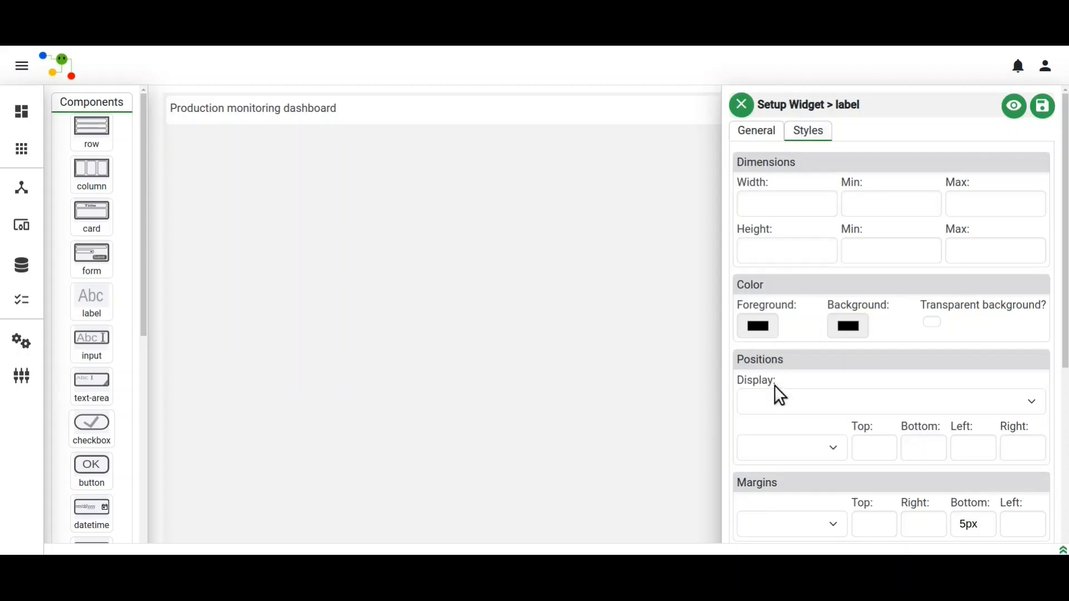
{"action": "scroll", "coordinate": [776, 394], "scroll_direction": "down", "scroll_amount": 6}
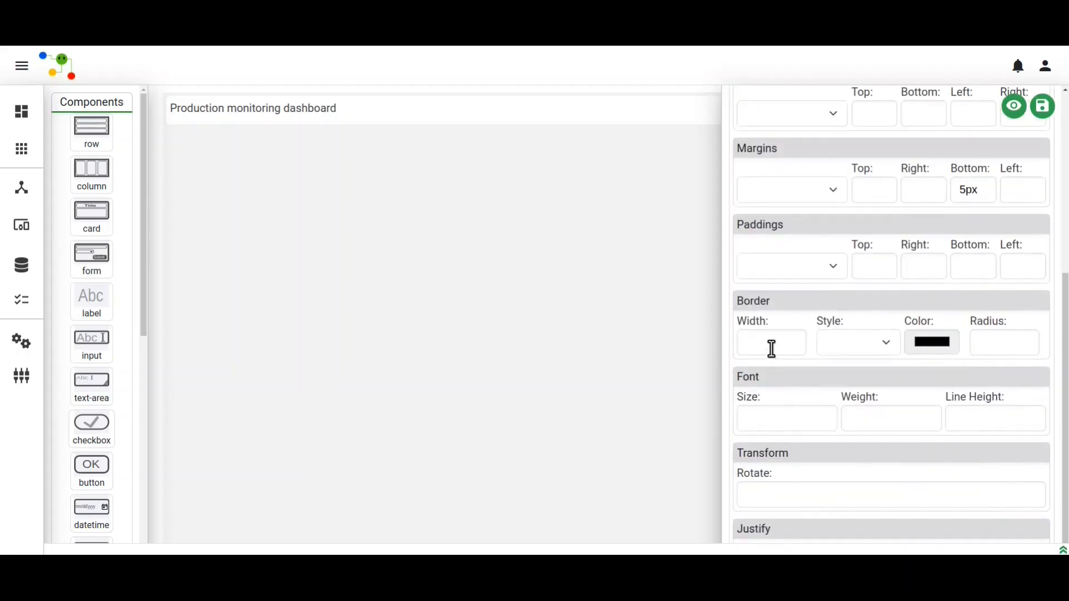
{"action": "scroll", "coordinate": [772, 348], "scroll_direction": "down", "scroll_amount": 2}
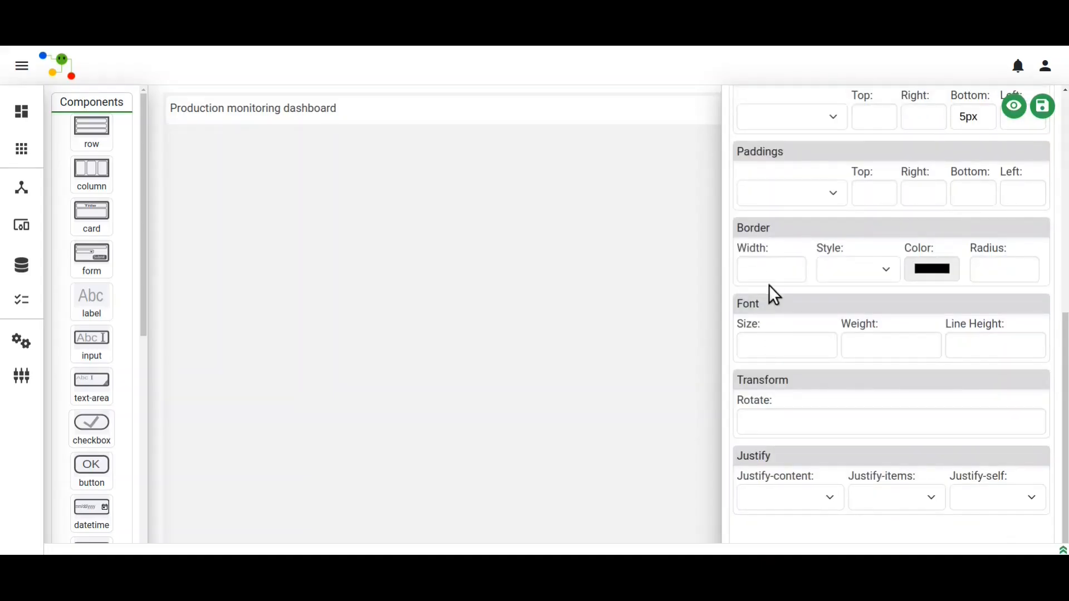
{"action": "scroll", "coordinate": [775, 204], "scroll_direction": "up", "scroll_amount": 2}
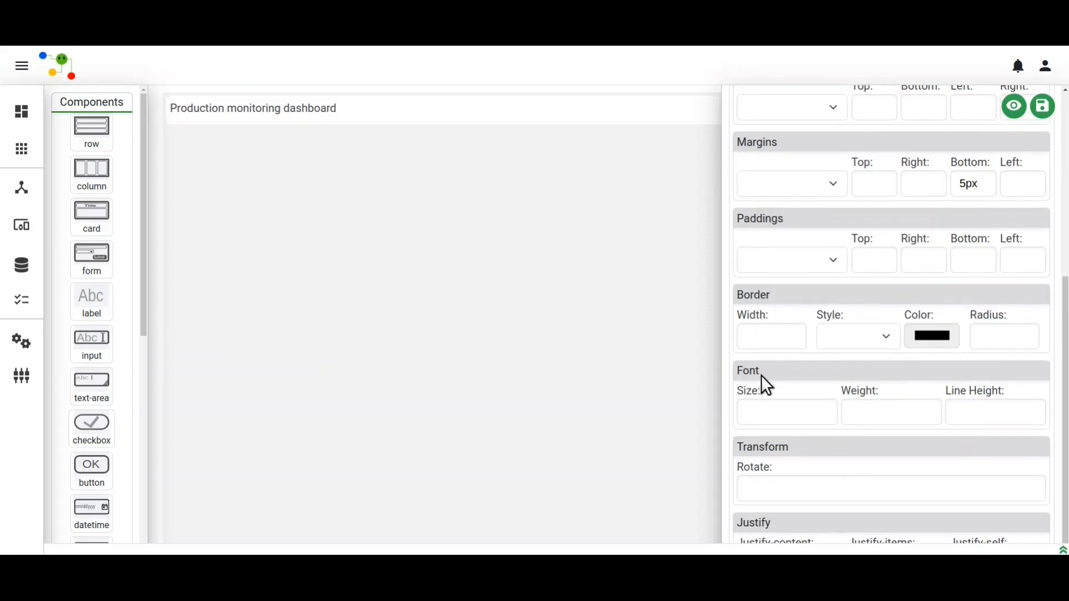
{"action": "left_click", "coordinate": [762, 409]}
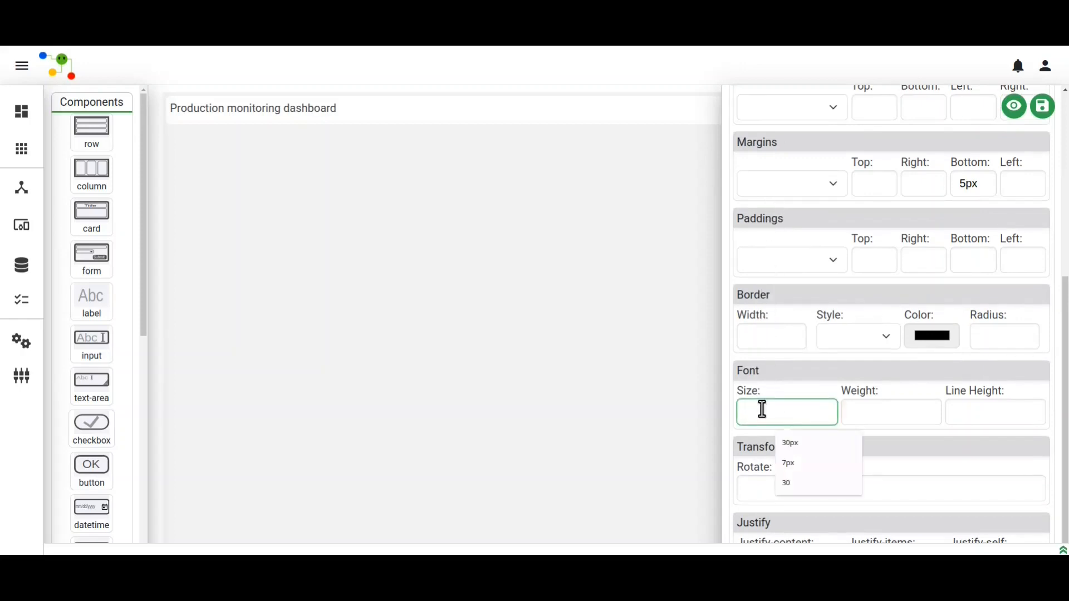
{"action": "left_click", "coordinate": [786, 444]}
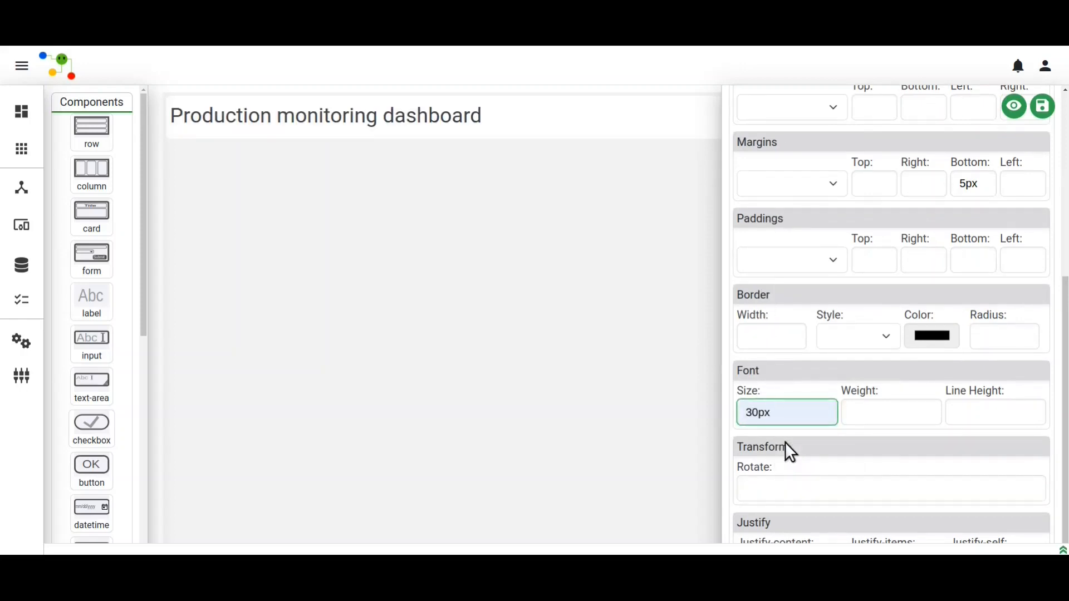
Center the title label by setting its margins to auto, save the interface and close the widget setup.
{"action": "scroll", "coordinate": [787, 444], "scroll_direction": "up", "scroll_amount": 3}
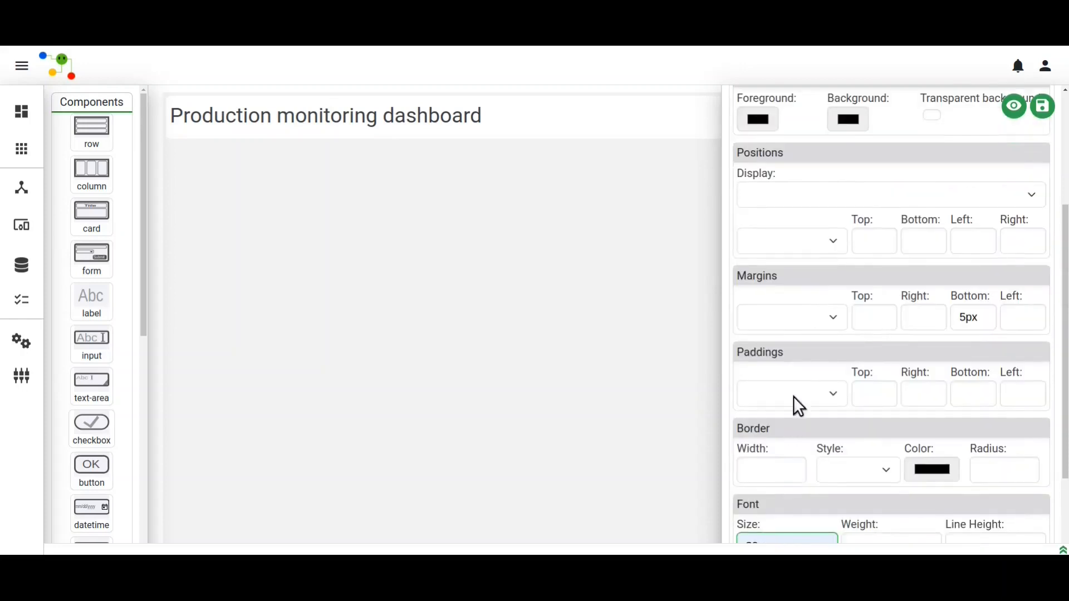
{"action": "left_click", "coordinate": [791, 316]}
{"action": "left_click", "coordinate": [790, 352]}
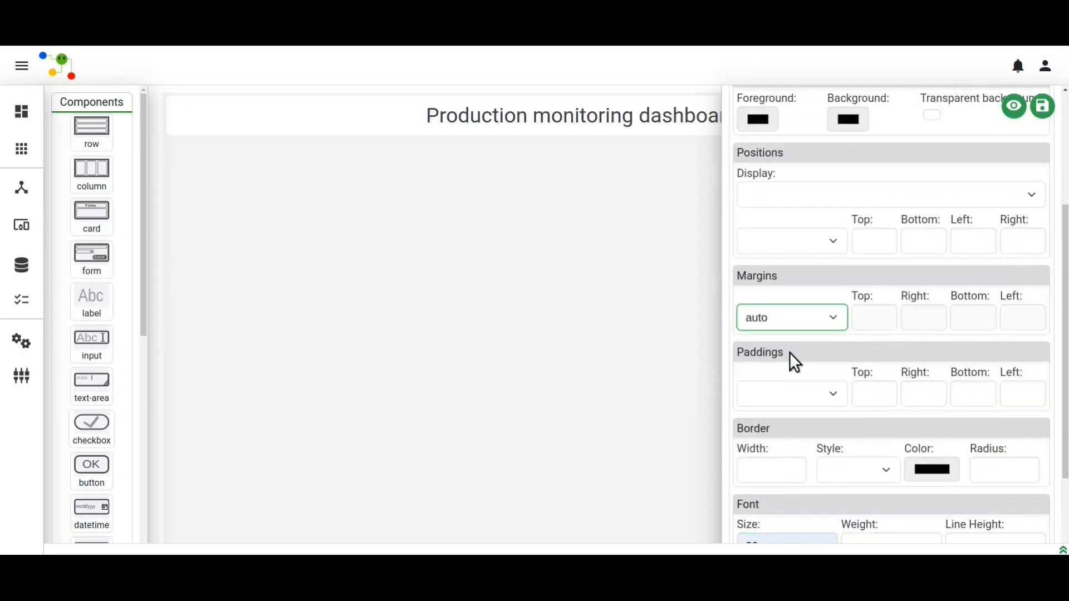
{"action": "left_click", "coordinate": [1041, 109]}
{"action": "scroll", "coordinate": [806, 228], "scroll_direction": "up", "scroll_amount": 5}
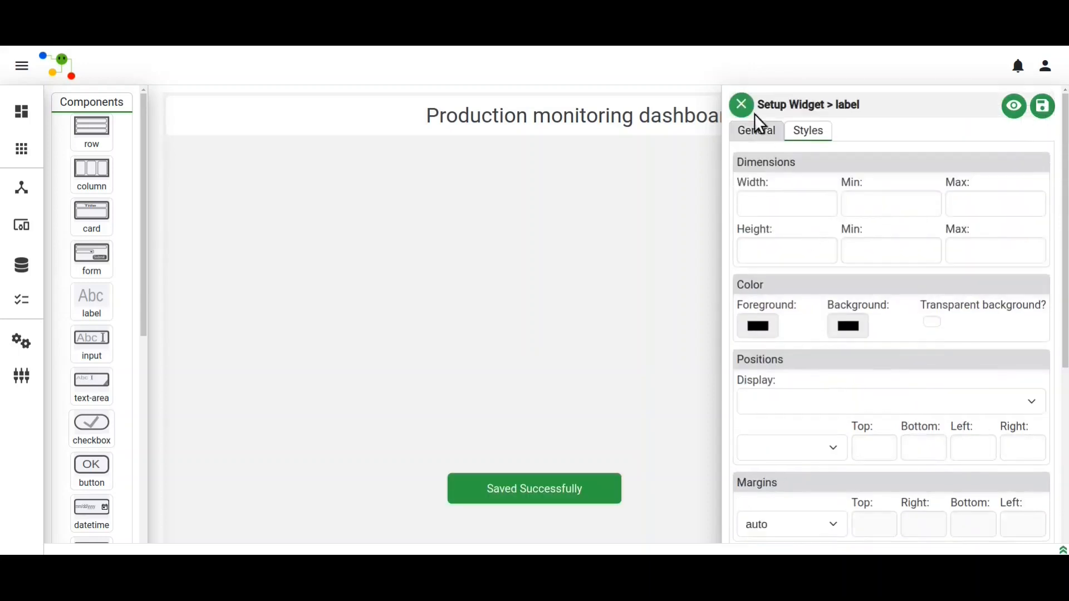
{"action": "left_click", "coordinate": [742, 105]}
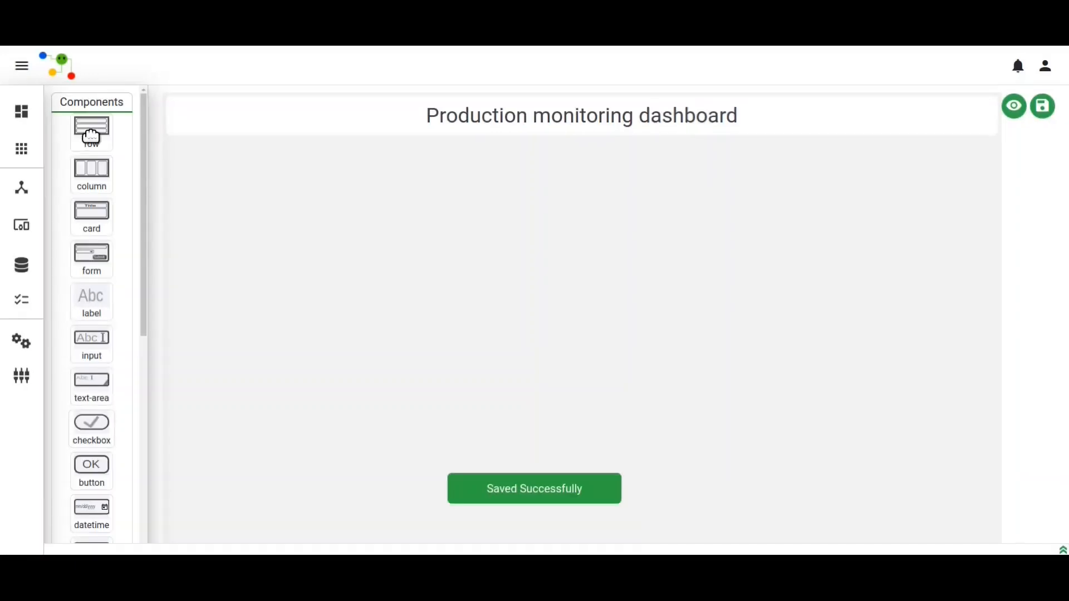
Add a second row below the title and place two columns side by side in it.
{"action": "left_click_drag", "start_coordinate": [91, 136], "coordinate": [270, 214]}
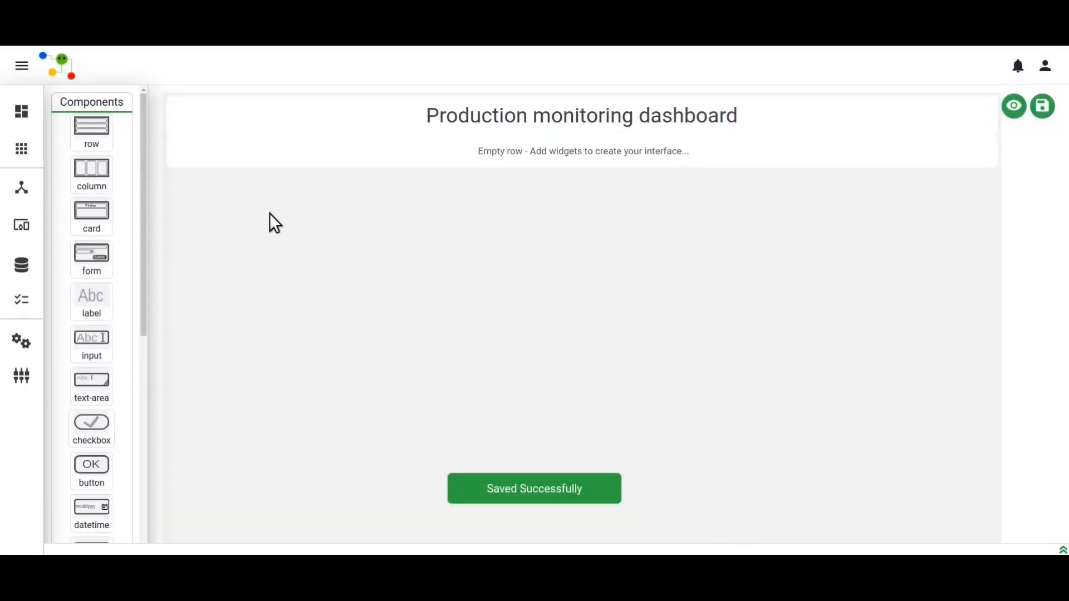
{"action": "left_click_drag", "start_coordinate": [97, 172], "coordinate": [209, 162]}
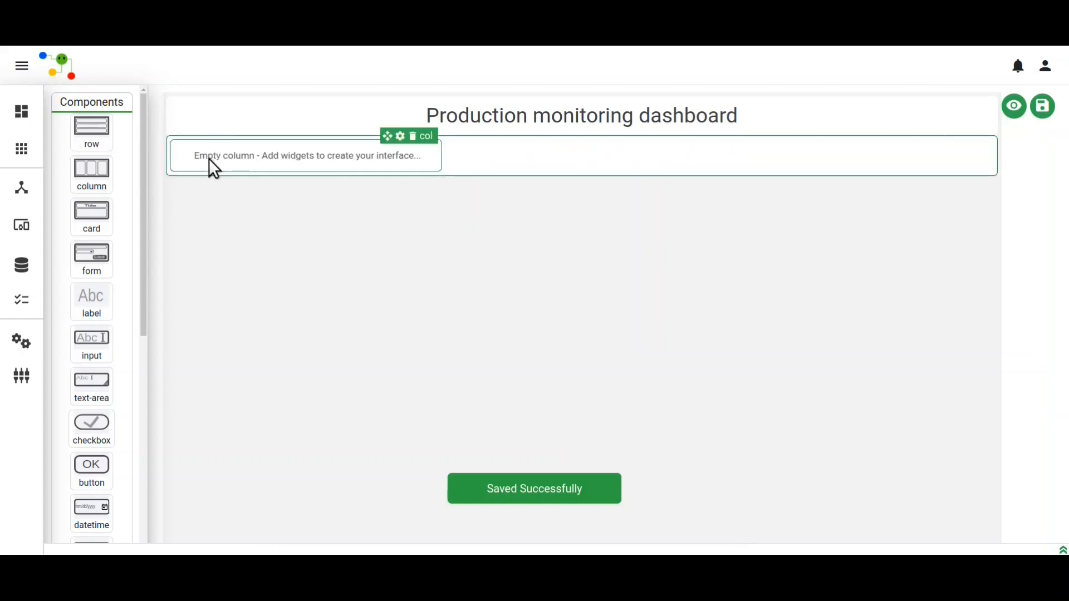
{"action": "left_click_drag", "start_coordinate": [101, 176], "coordinate": [460, 161]}
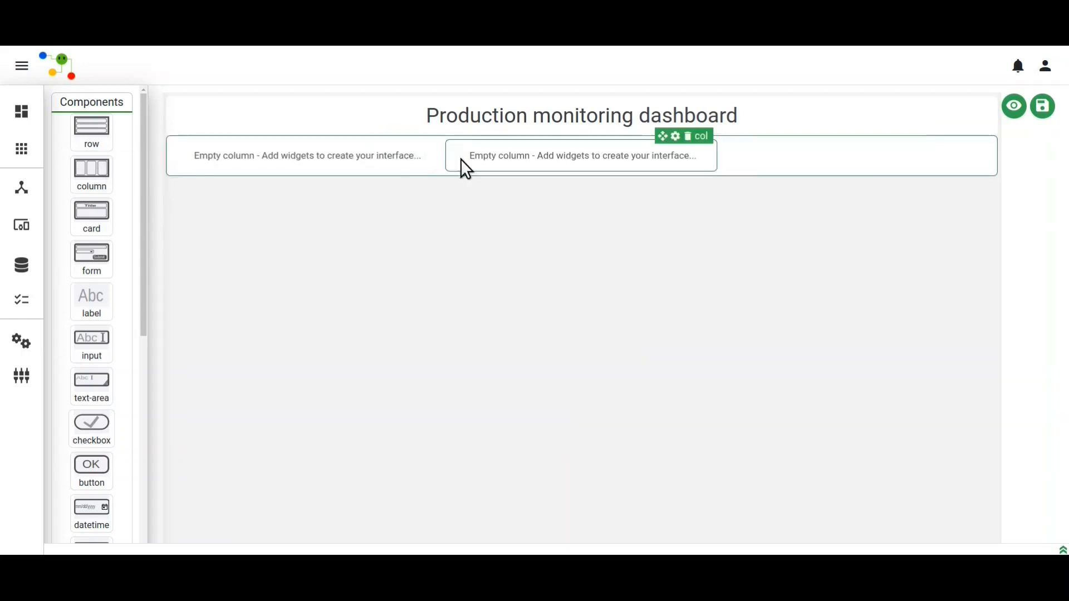
Set the width of both columns in the second row to 50% each.
{"action": "left_click", "coordinate": [326, 156]}
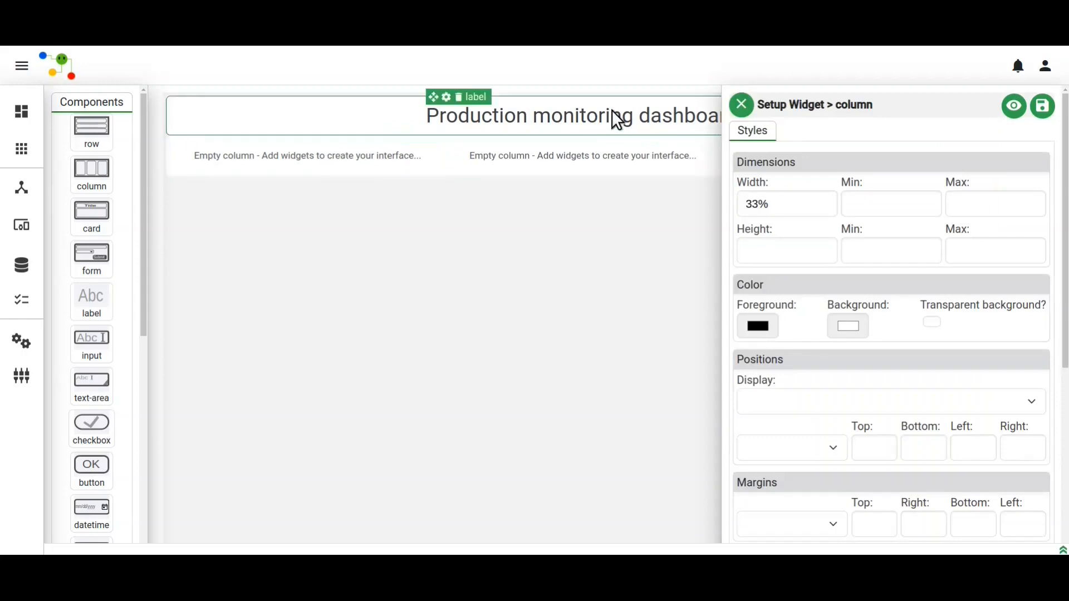
{"action": "left_click_drag", "start_coordinate": [776, 207], "coordinate": [747, 201]}
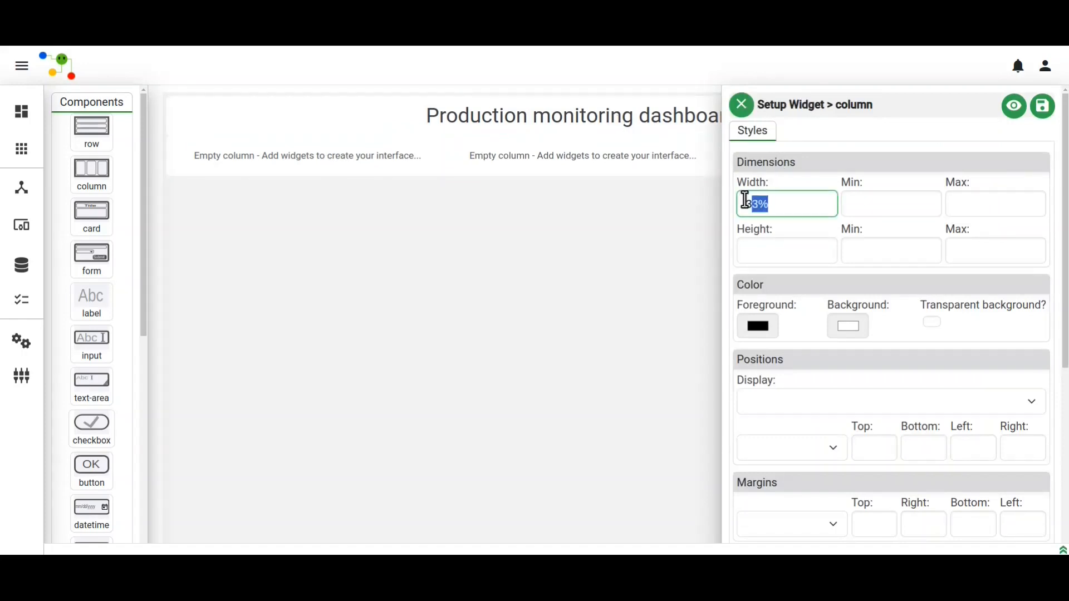
{"action": "type", "text": "50%"}
{"action": "left_click", "coordinate": [626, 156]}
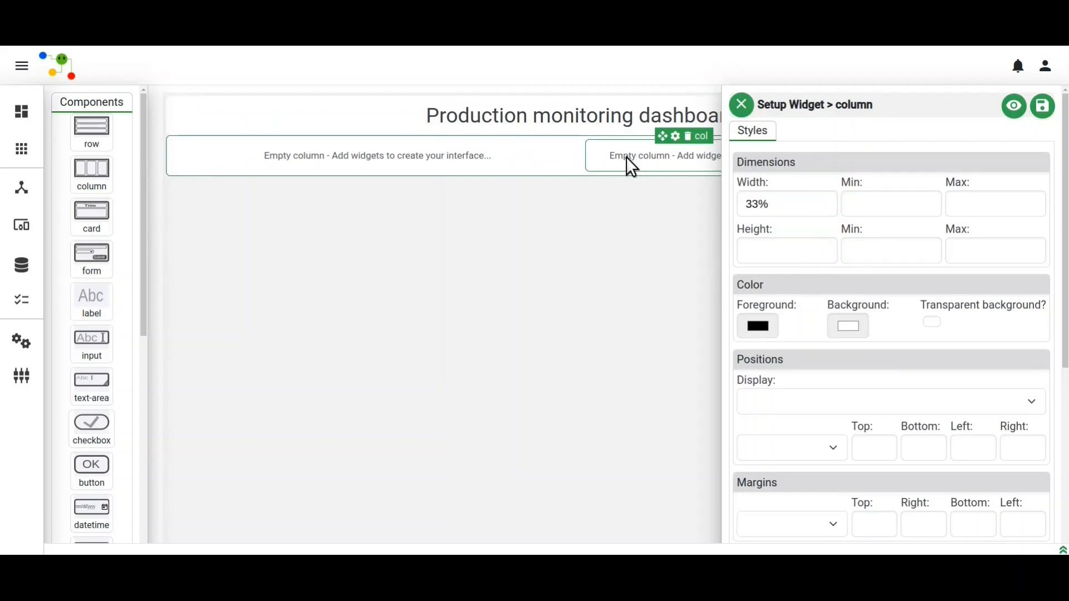
{"action": "left_click_drag", "start_coordinate": [802, 205], "coordinate": [733, 195]}
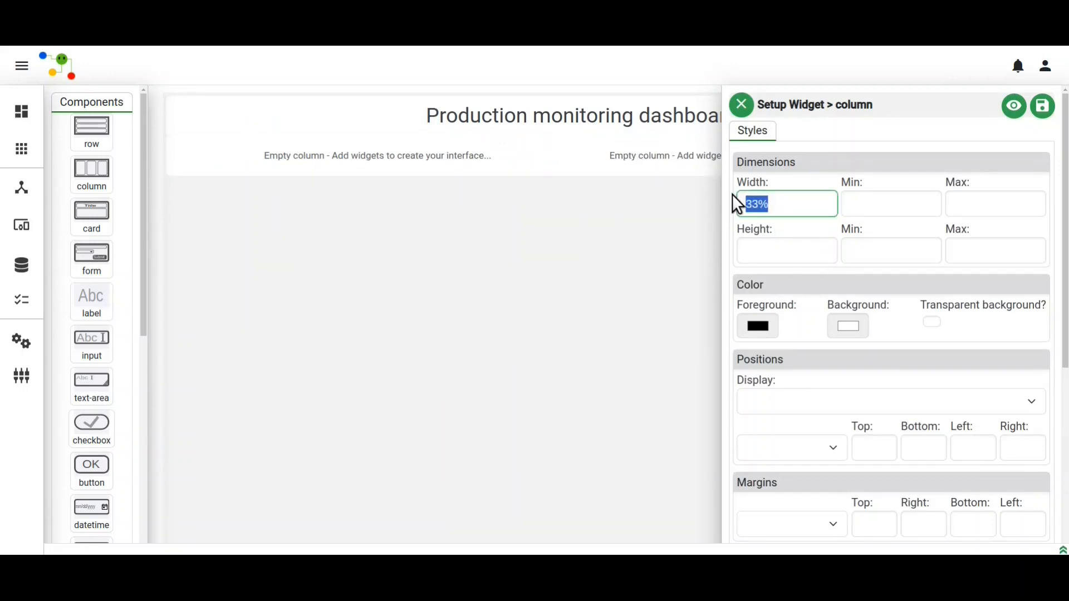
{"action": "type", "text": "50"}
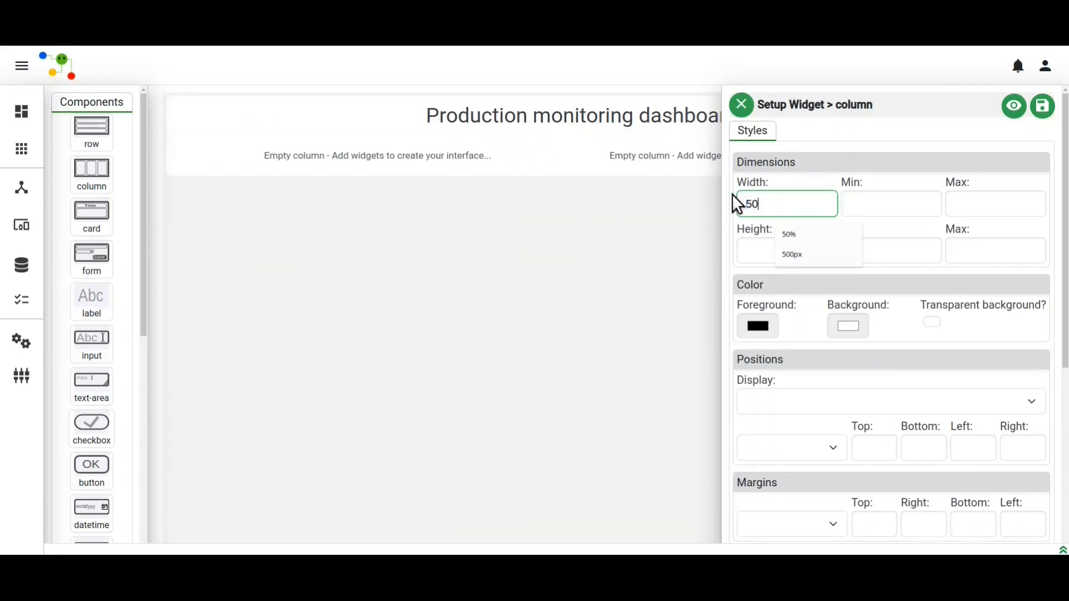
{"action": "type", "text": "%"}
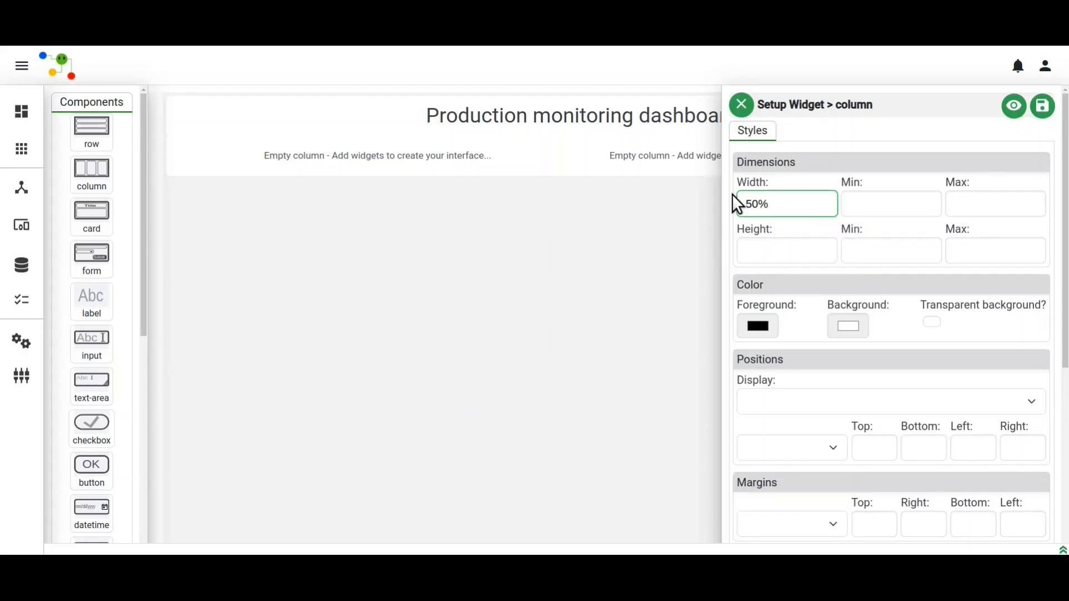
{"action": "left_click", "coordinate": [742, 104]}
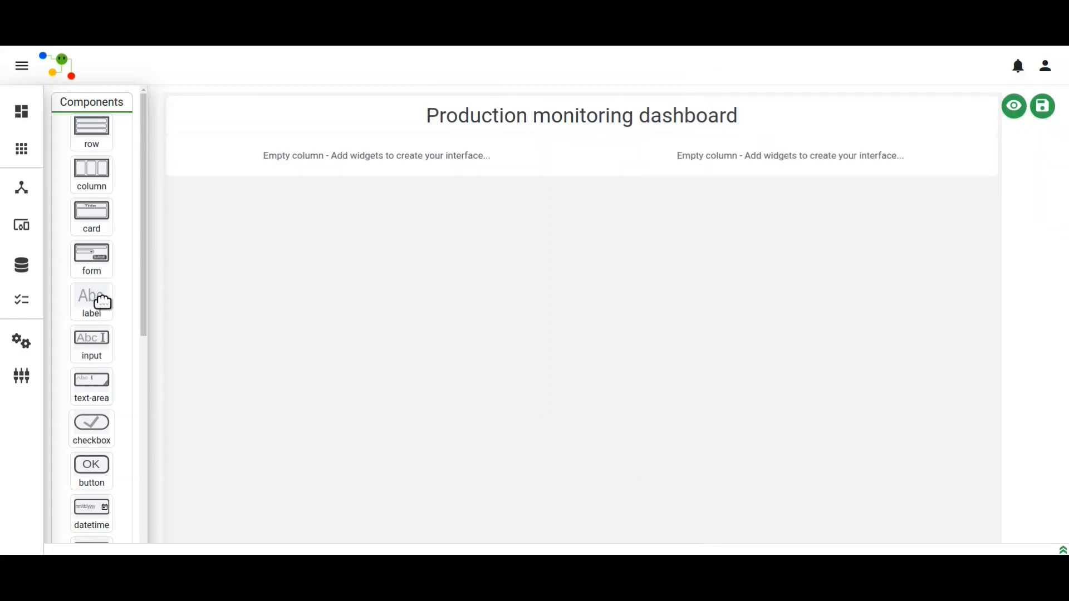
Add a label reading "Fish Canning Factory" to the second row's first column, then close its setup and save the interface.
{"action": "left_click_drag", "start_coordinate": [102, 304], "coordinate": [292, 158]}
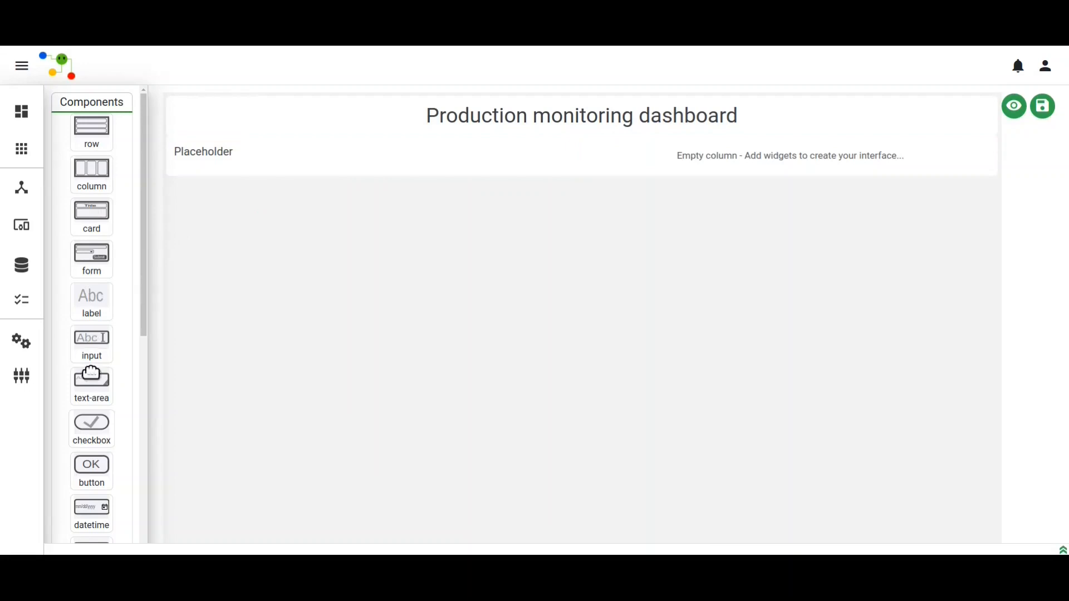
{"action": "scroll", "coordinate": [90, 382], "scroll_direction": "down", "scroll_amount": 1}
{"action": "scroll", "coordinate": [89, 384], "scroll_direction": "down", "scroll_amount": 1}
{"action": "mouse_move", "coordinate": [226, 145]}
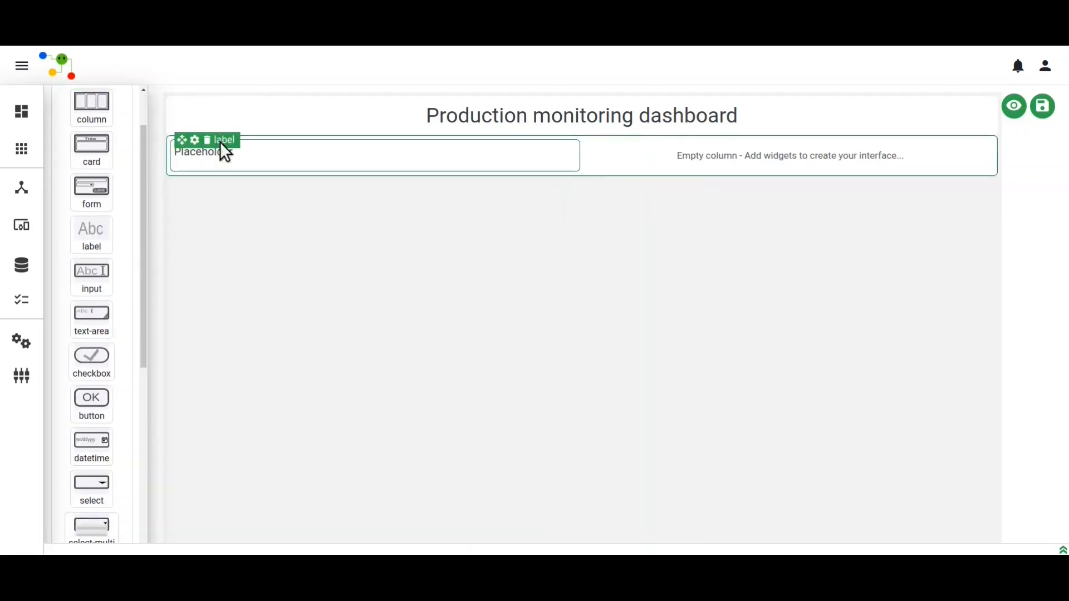
{"action": "left_click", "coordinate": [219, 152]}
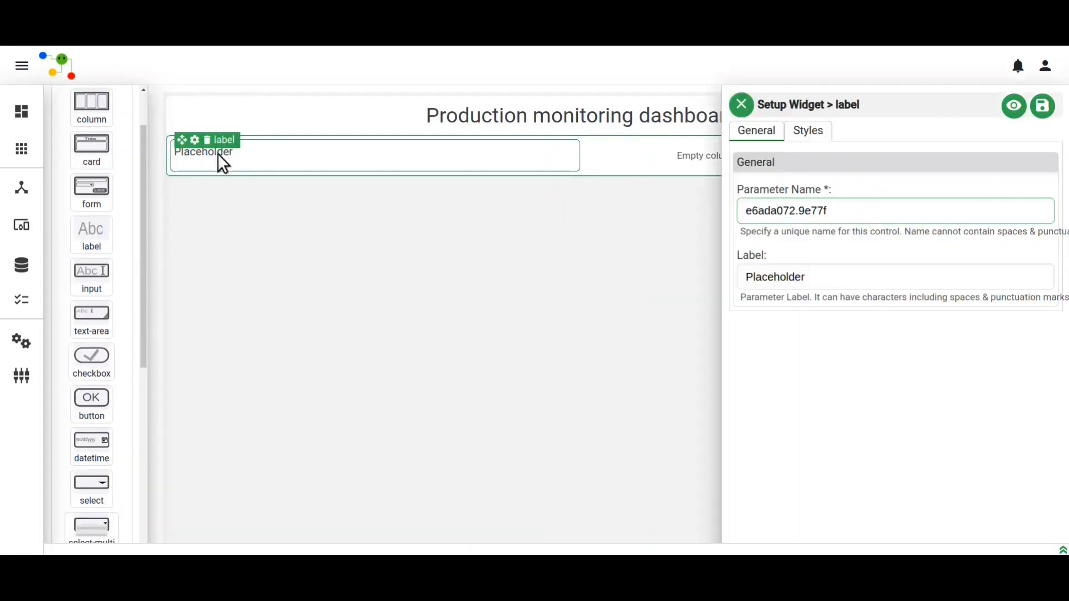
{"action": "left_click", "coordinate": [816, 276]}
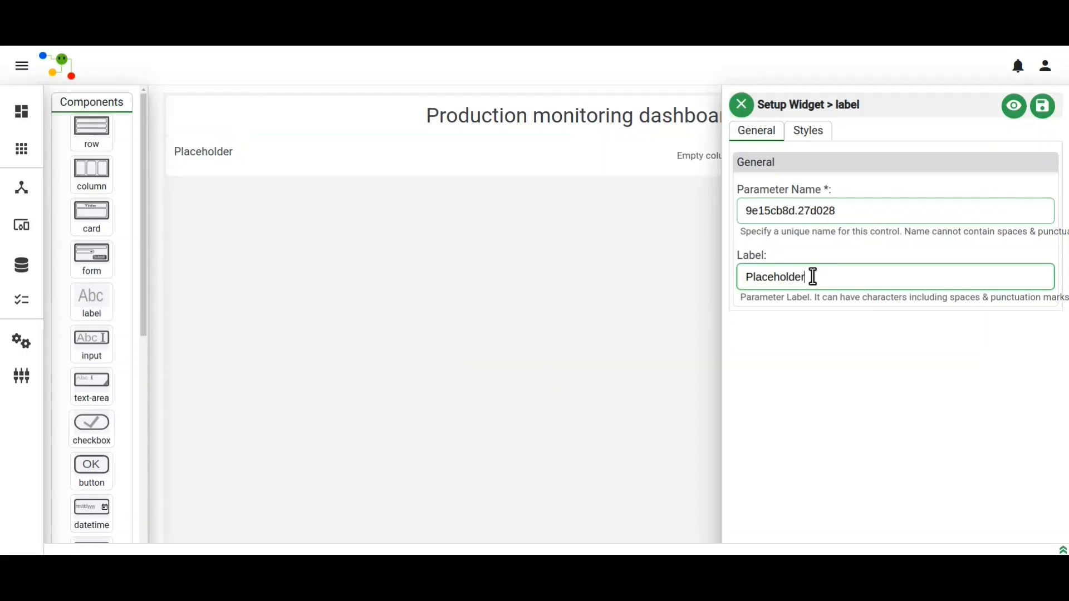
{"action": "left_click_drag", "start_coordinate": [815, 276], "coordinate": [741, 277]}
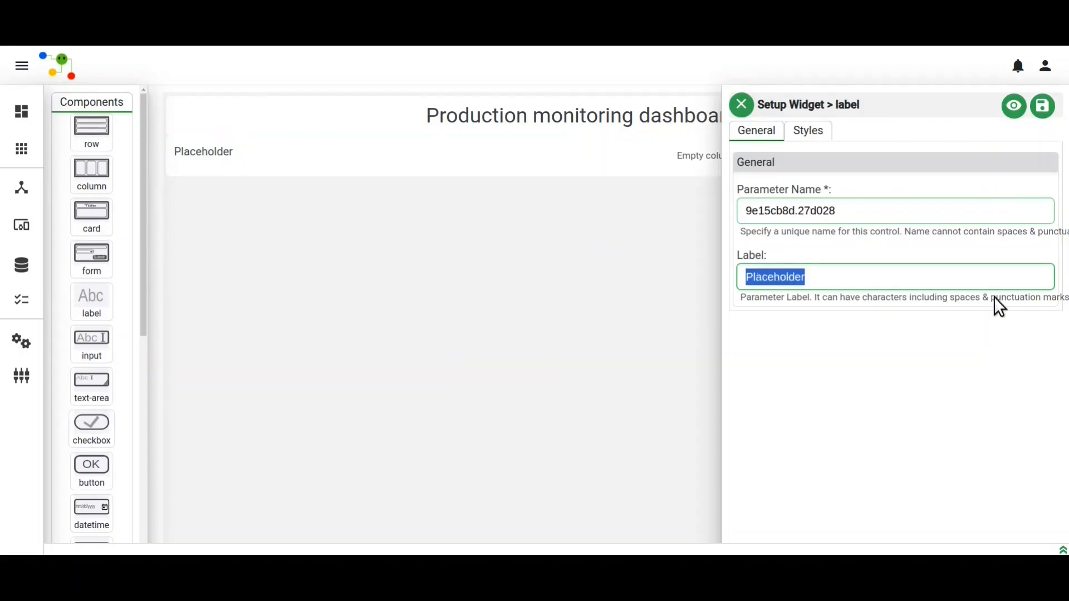
{"action": "key", "text": "BackSpace"}
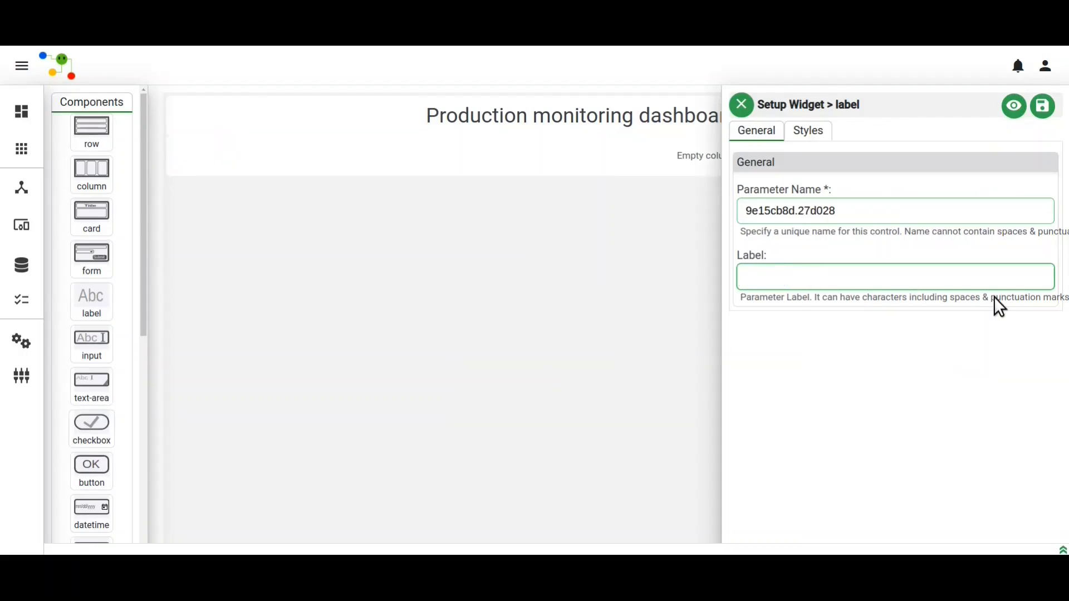
{"action": "type", "text": "Fish Canning Factory"}
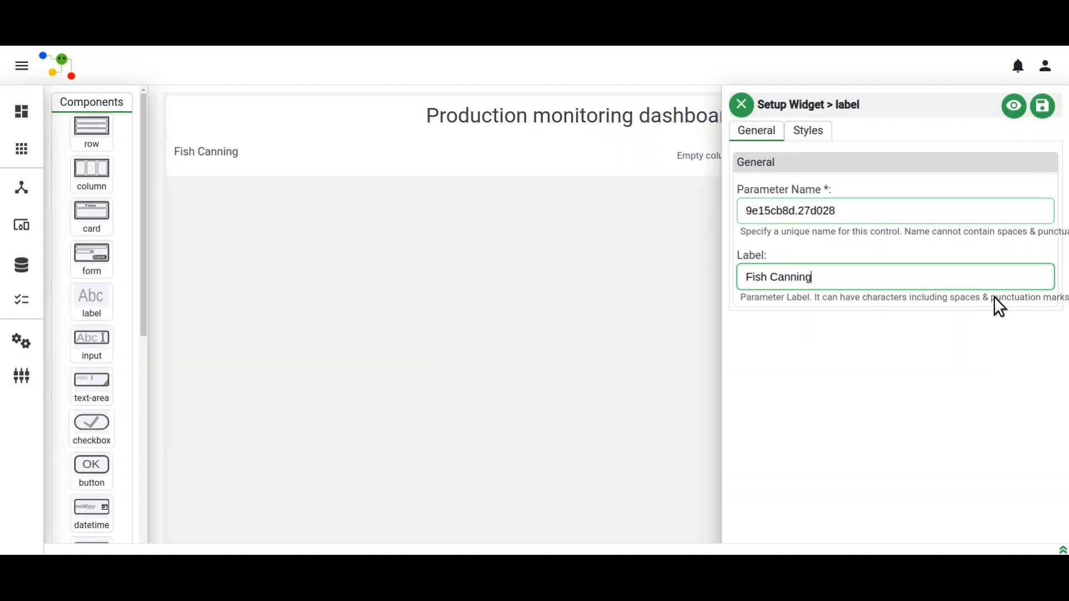
{"action": "left_click", "coordinate": [741, 104]}
{"action": "left_click", "coordinate": [1043, 106]}
Add a table below the "Fish Canning Factory" label in the first column.
{"action": "scroll", "coordinate": [95, 211], "scroll_direction": "down", "scroll_amount": 10}
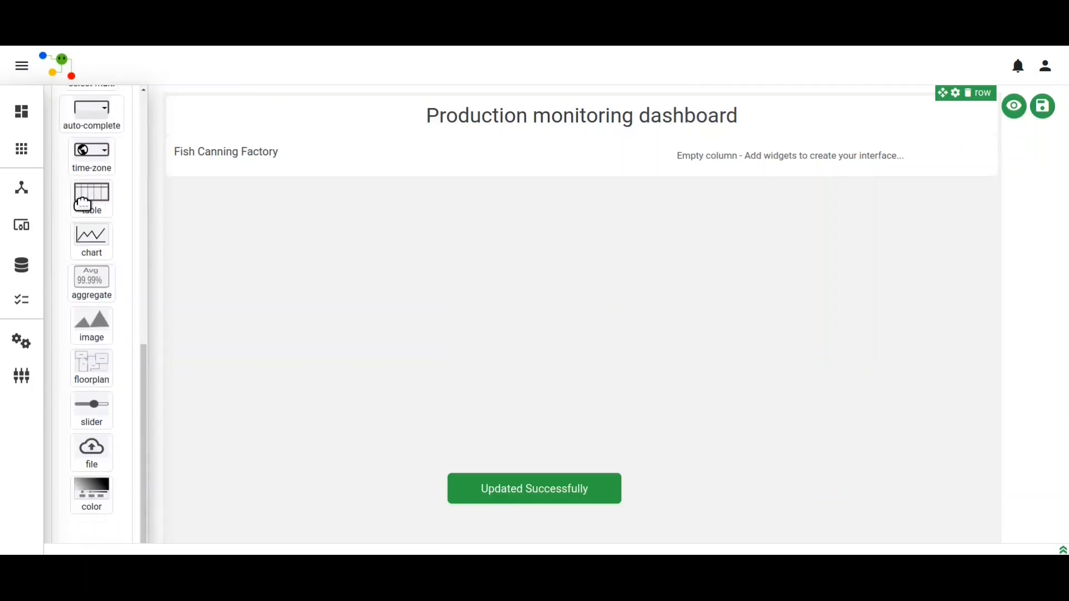
{"action": "left_click_drag", "start_coordinate": [83, 205], "coordinate": [291, 172]}
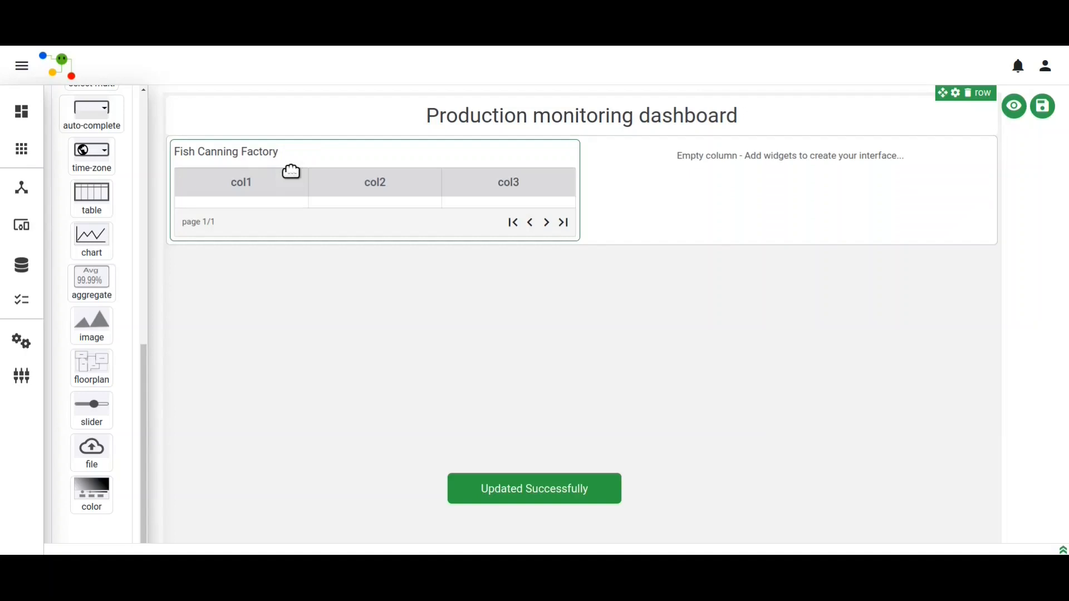
{"action": "mouse_move", "coordinate": [259, 184]}
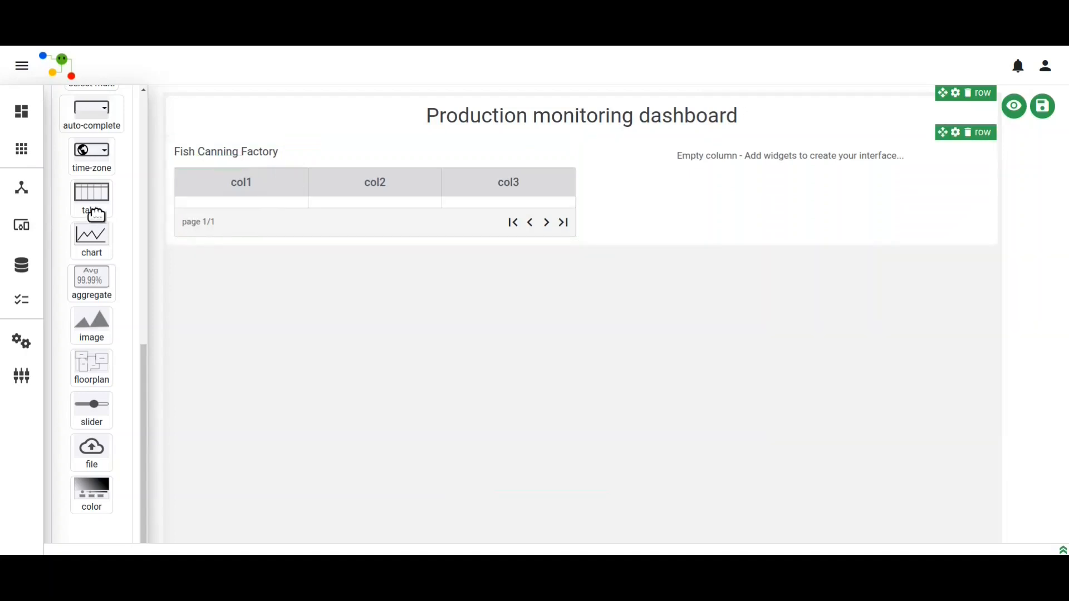
Add four charts to the second row: two below the table in the first column and two in the second column.
{"action": "left_click_drag", "start_coordinate": [97, 245], "coordinate": [296, 202]}
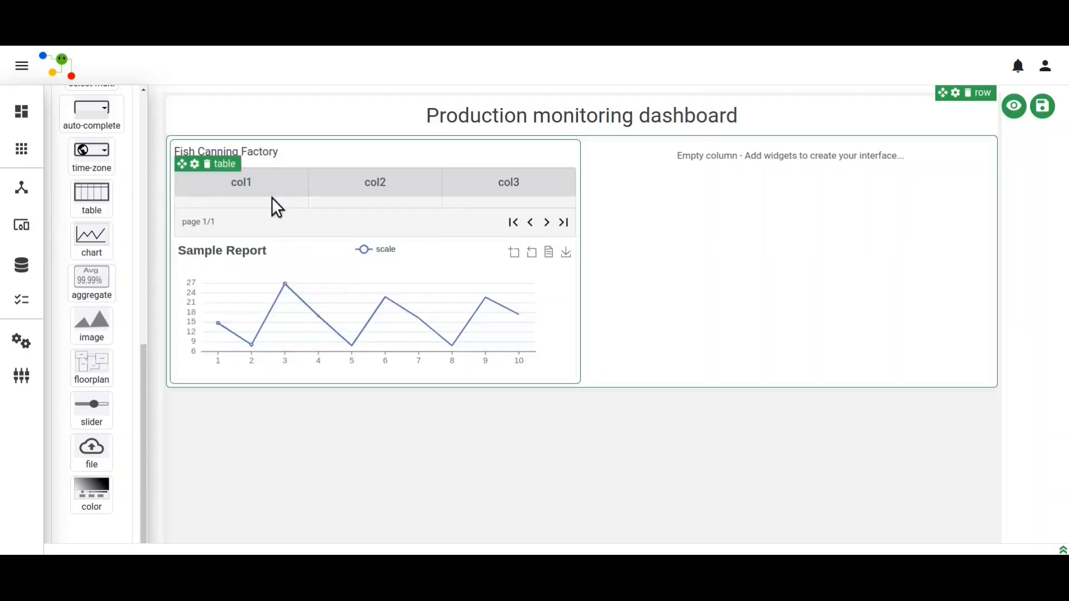
{"action": "left_click_drag", "start_coordinate": [85, 244], "coordinate": [335, 214]}
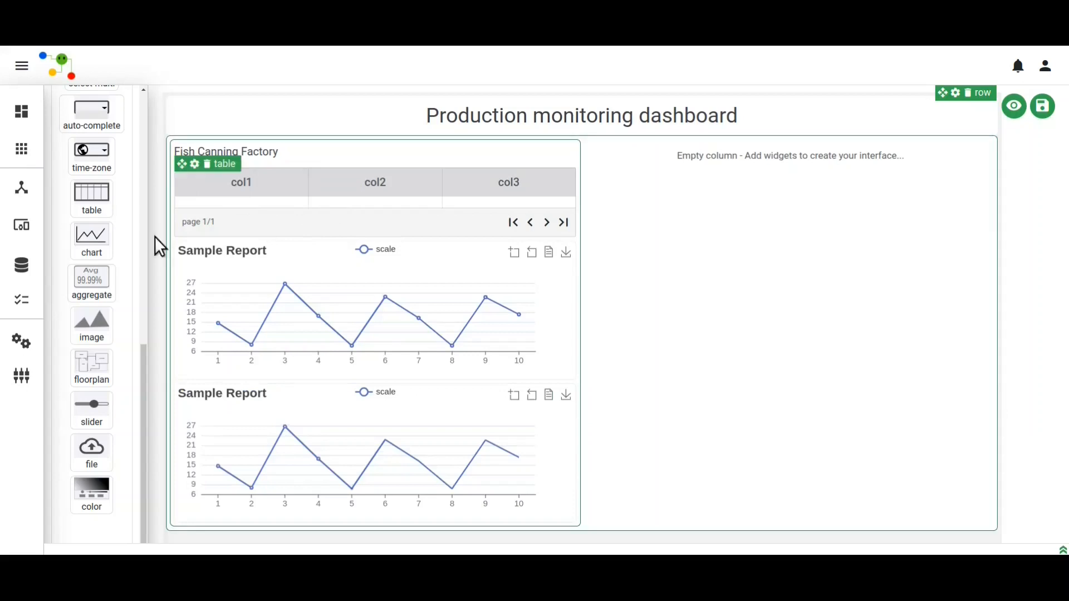
{"action": "left_click_drag", "start_coordinate": [92, 250], "coordinate": [689, 196]}
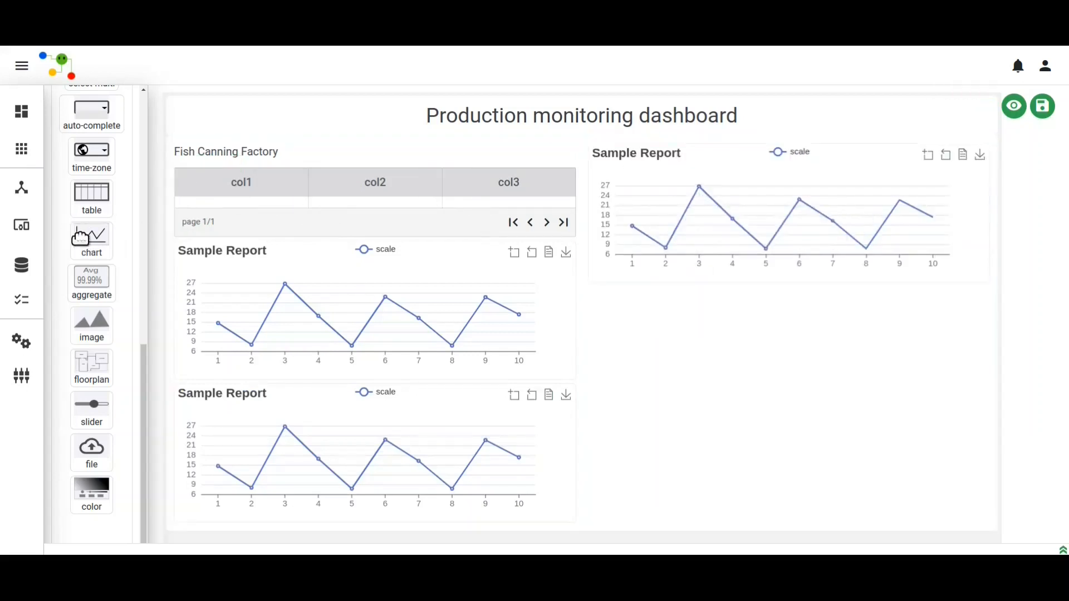
{"action": "left_click_drag", "start_coordinate": [80, 238], "coordinate": [707, 192]}
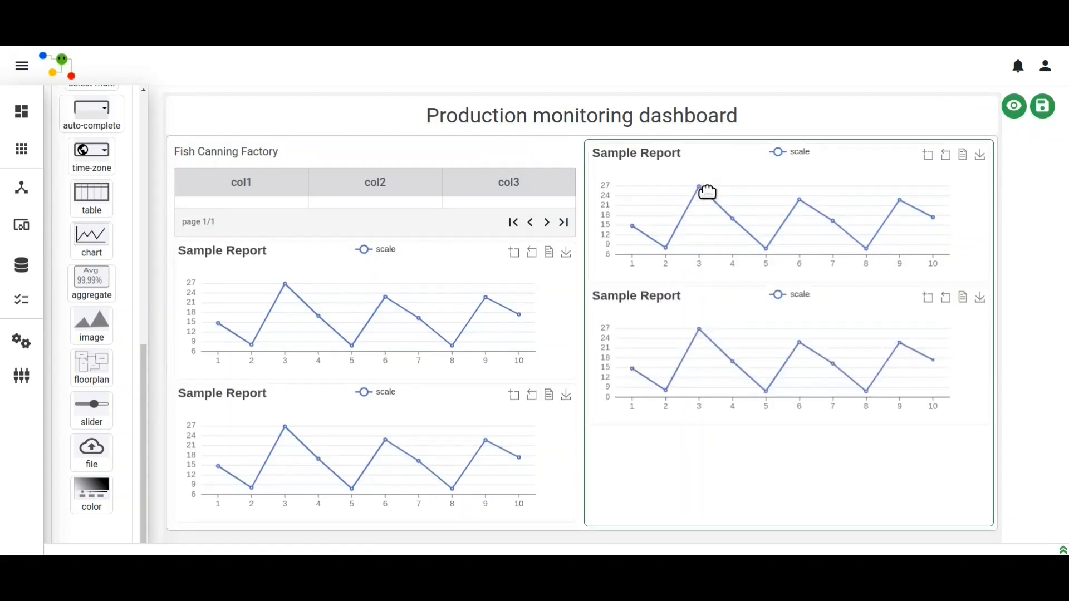
Set the title of the first column's upper chart to "Product Returns data".
{"action": "left_click", "coordinate": [243, 256]}
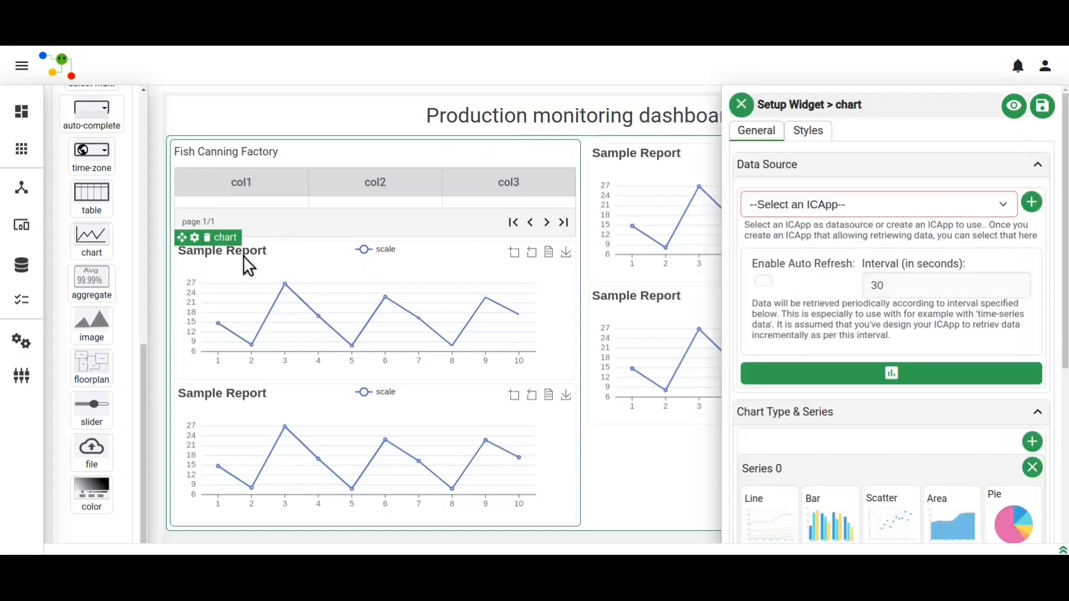
{"action": "scroll", "coordinate": [853, 351], "scroll_direction": "down", "scroll_amount": 7}
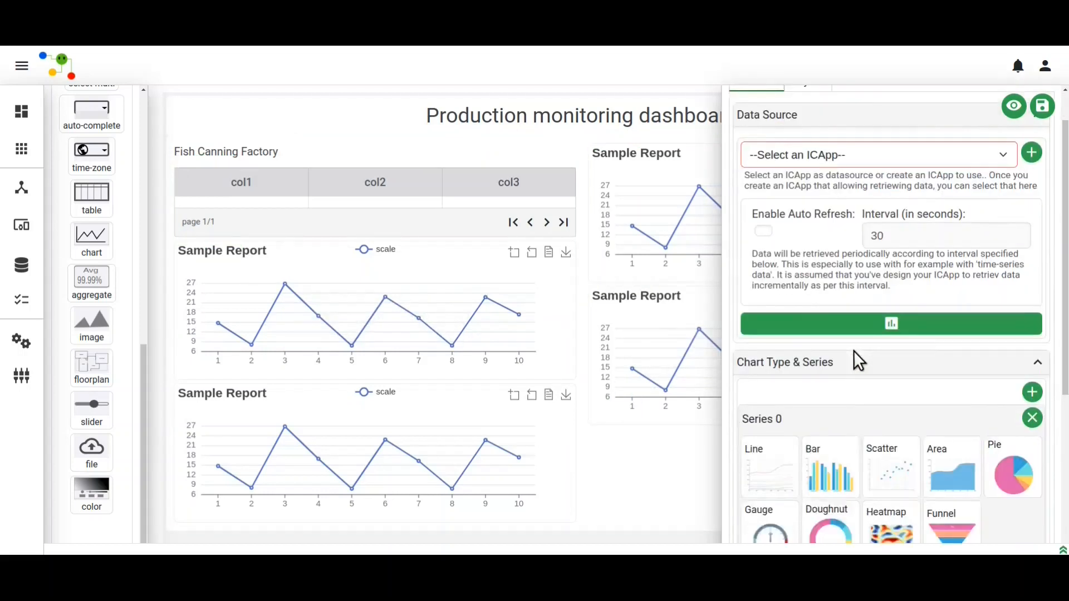
{"action": "left_click_drag", "start_coordinate": [843, 401], "coordinate": [724, 400]}
{"action": "key", "text": "BackSpace"}
{"action": "type", "text": "Product Returns data"}
Set the title of the first column's lower chart to "Production downtime causes".
{"action": "left_click", "coordinate": [231, 397]}
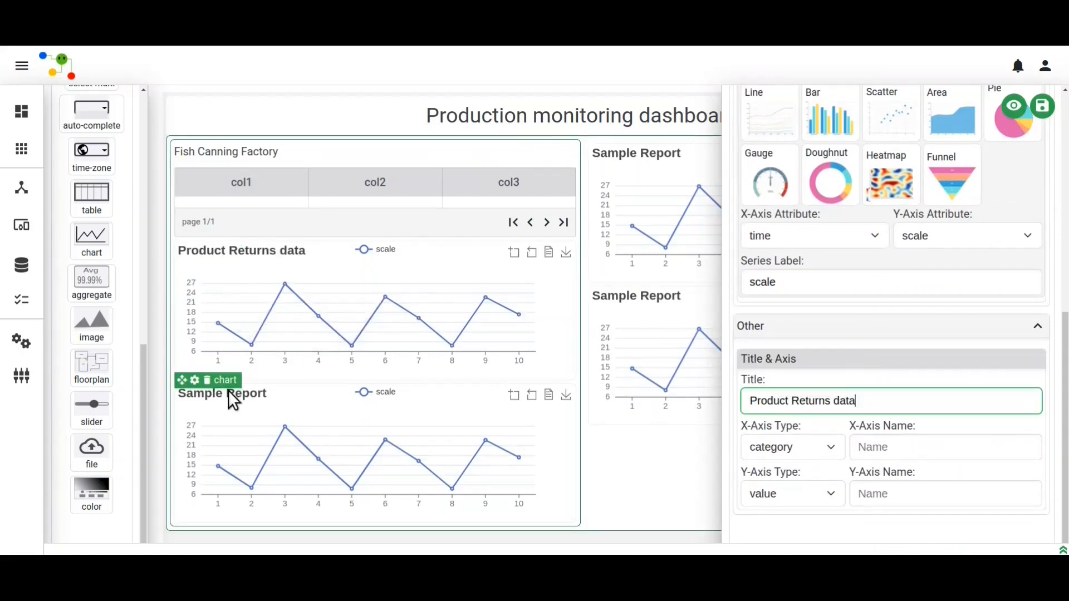
{"action": "left_click_drag", "start_coordinate": [862, 399], "coordinate": [740, 400]}
{"action": "key", "text": "BackSpace"}
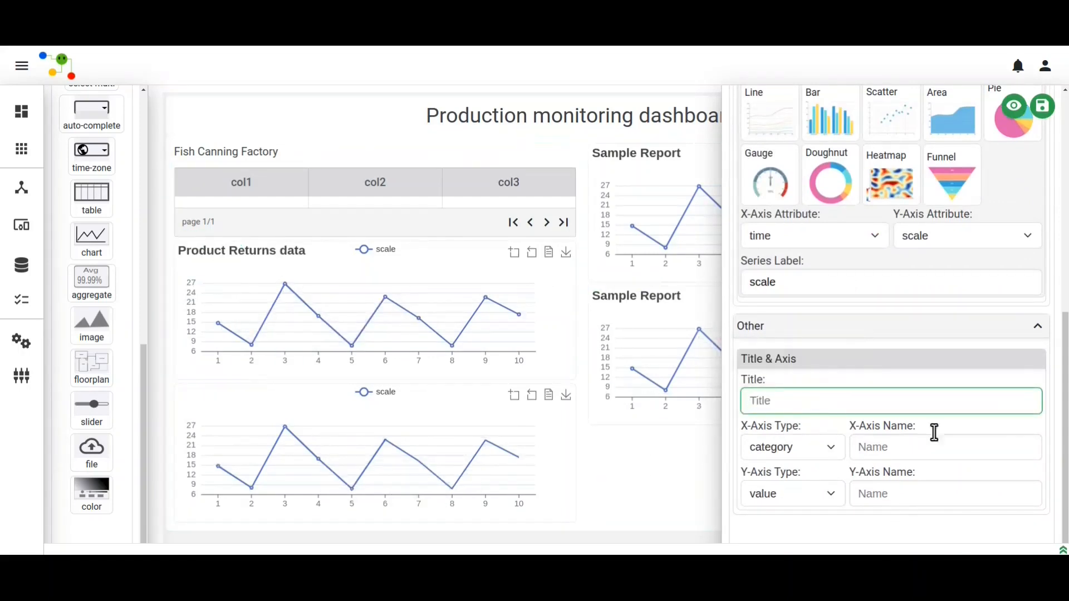
{"action": "left_click", "coordinate": [829, 401]}
{"action": "type", "text": "Production downtime causes"}
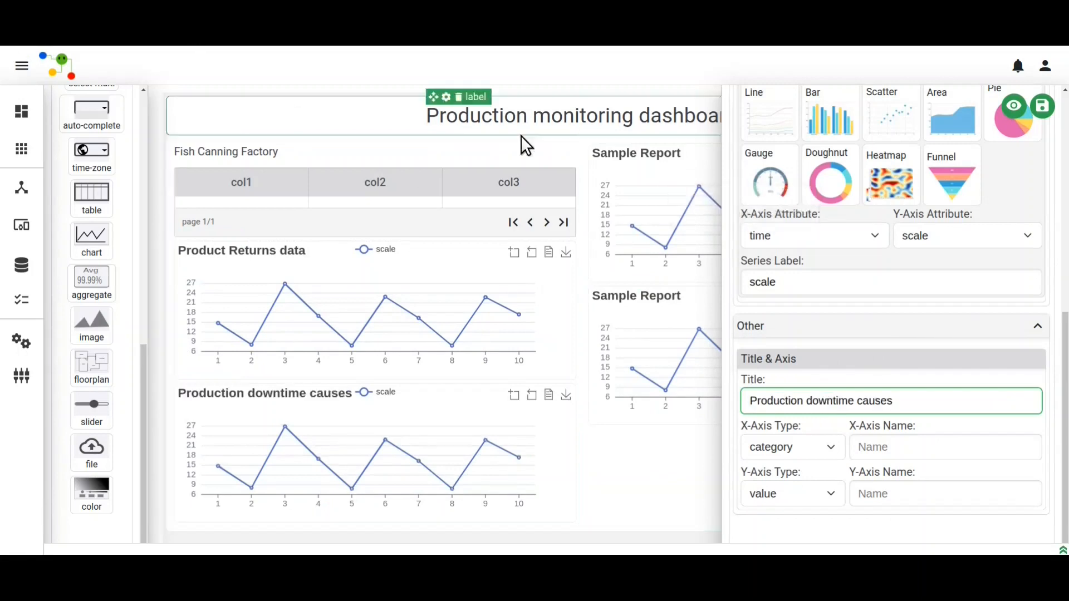
Set the title of the second column's upper chart to "Trend analysis".
{"action": "left_click", "coordinate": [609, 156]}
{"action": "triple_click", "coordinate": [787, 401]}
{"action": "key", "text": "BackSpace"}
{"action": "type", "text": "Trend analysis"}
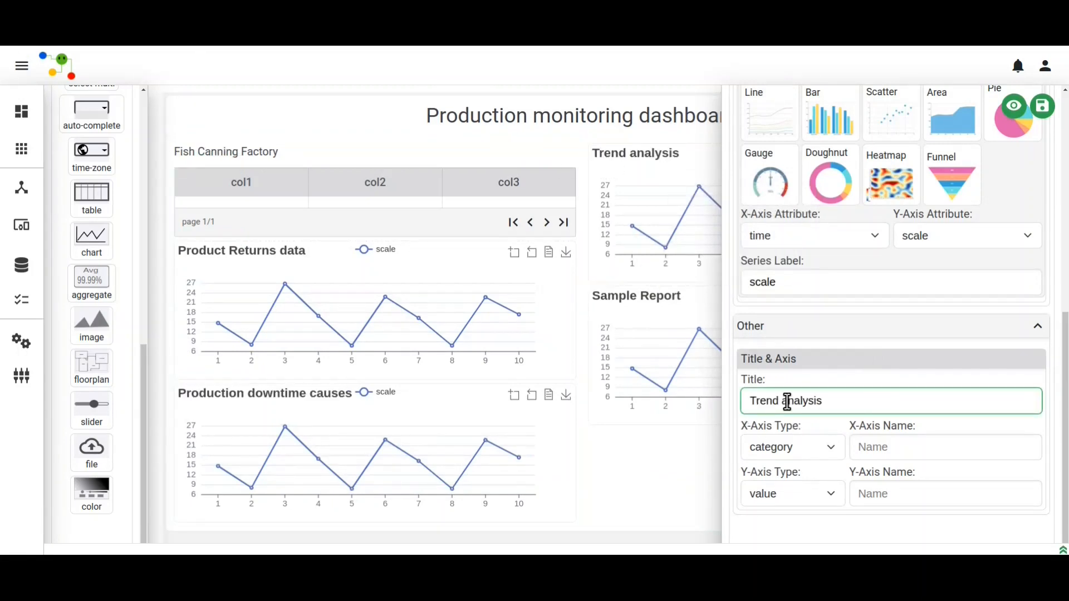
Set the title of the second column's lower chart to "Production by line" and save the interface.
{"action": "left_click", "coordinate": [653, 293]}
{"action": "left_click_drag", "start_coordinate": [824, 401], "coordinate": [680, 406]}
{"action": "key", "text": "BackSpace"}
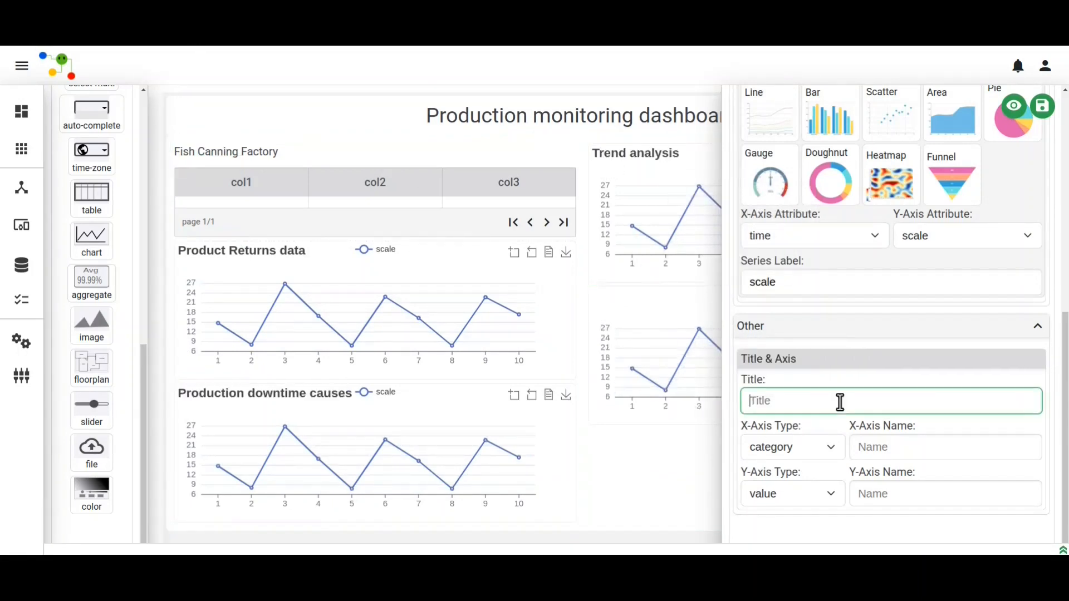
{"action": "type", "text": "Production by line"}
{"action": "left_click", "coordinate": [1043, 106]}
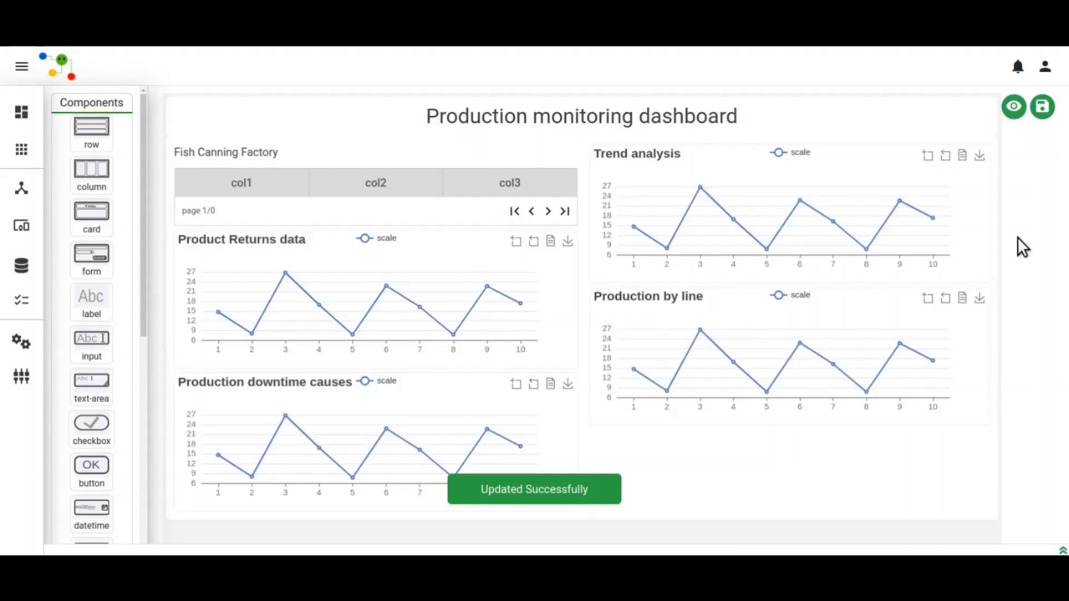
Create a new ICApp named "Production monitoring dashboard" and open its flow editor.
{"action": "left_click", "coordinate": [22, 192]}
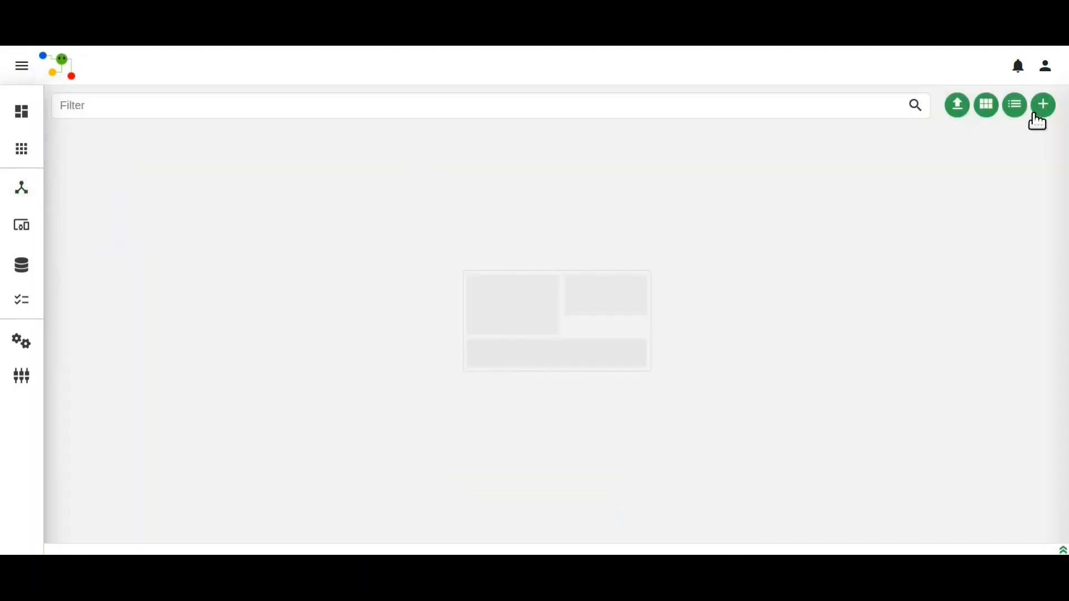
{"action": "left_click", "coordinate": [1037, 115]}
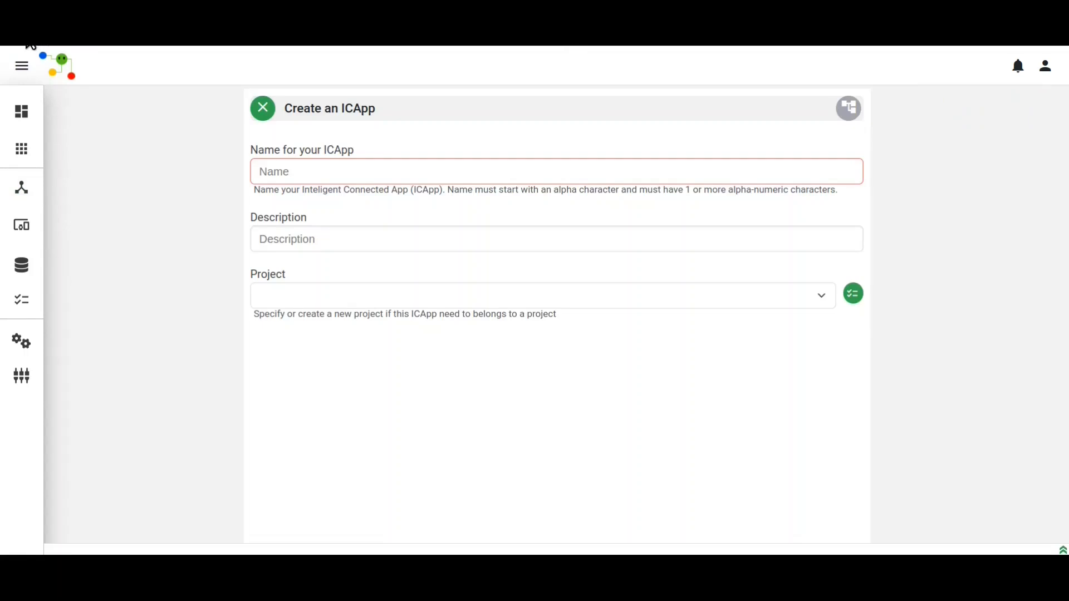
{"action": "left_click", "coordinate": [443, 178]}
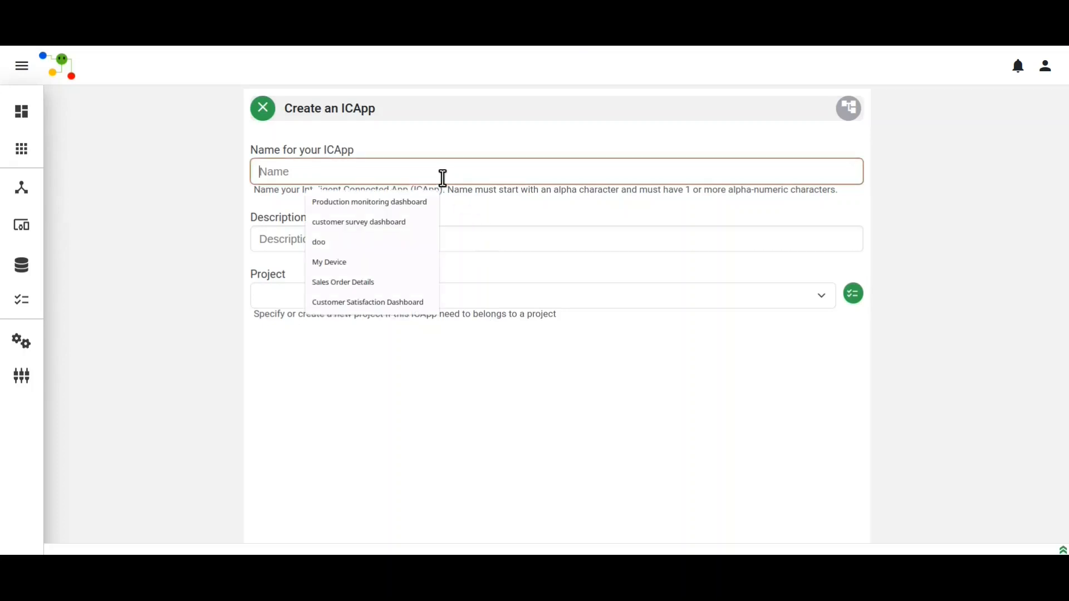
{"action": "left_click", "coordinate": [399, 210]}
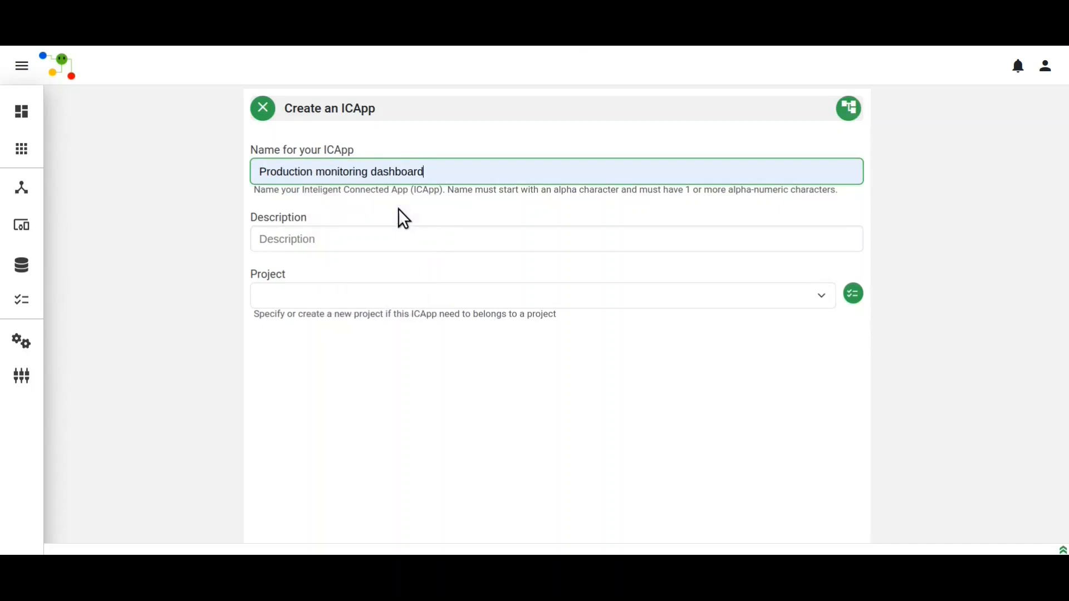
{"action": "left_click", "coordinate": [850, 114]}
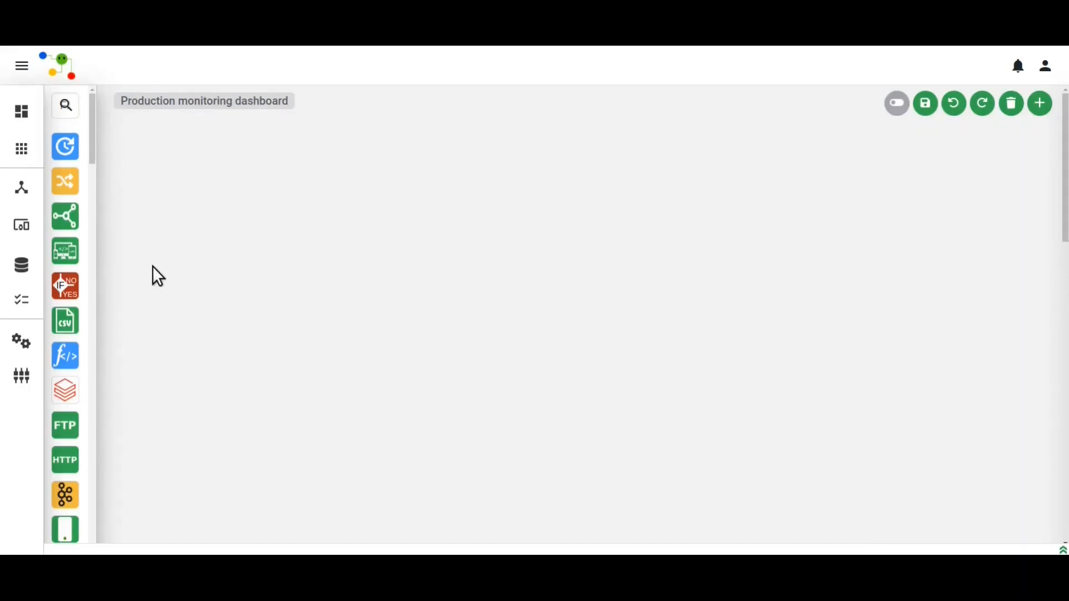
Add an API Gateway node to the ICApp, choosing "App" as its app and "Receive API Requests" as its trigger.
{"action": "mouse_move", "coordinate": [76, 219]}
{"action": "left_click_drag", "start_coordinate": [76, 222], "coordinate": [192, 187]}
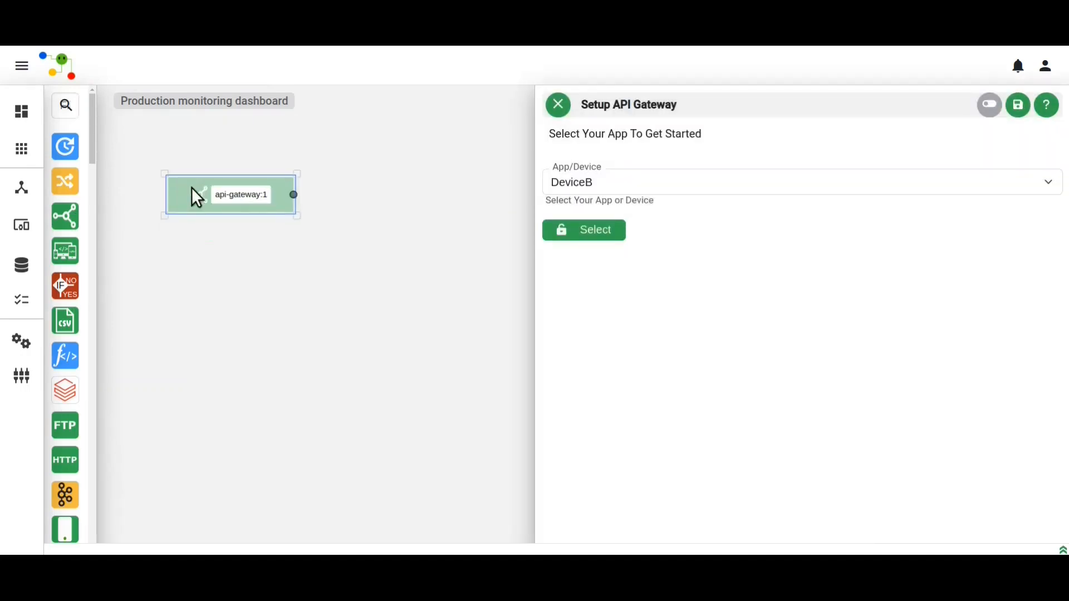
{"action": "left_click", "coordinate": [593, 185]}
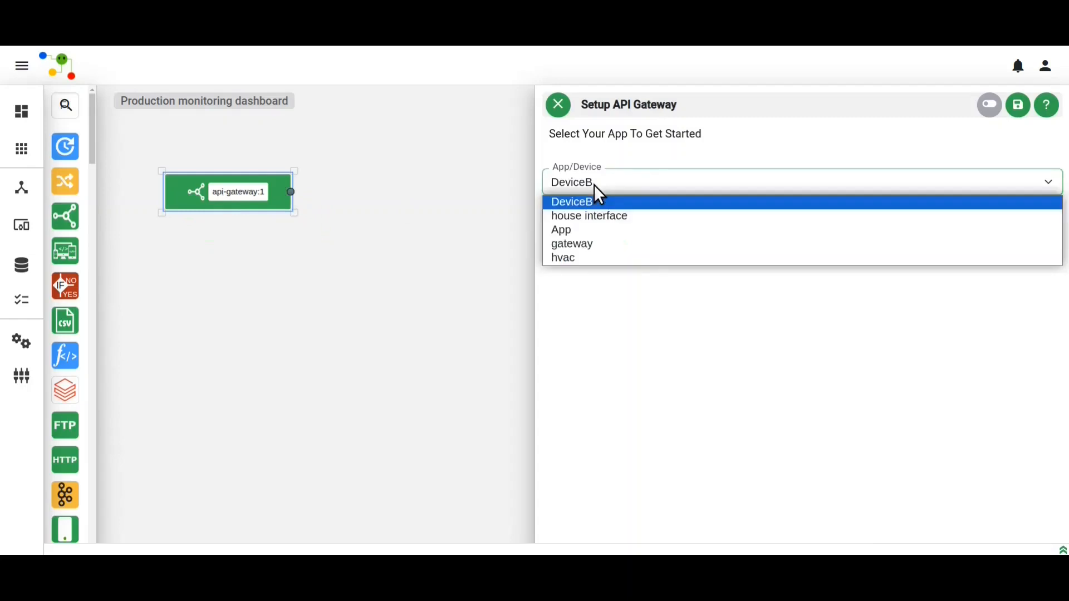
{"action": "left_click", "coordinate": [590, 231]}
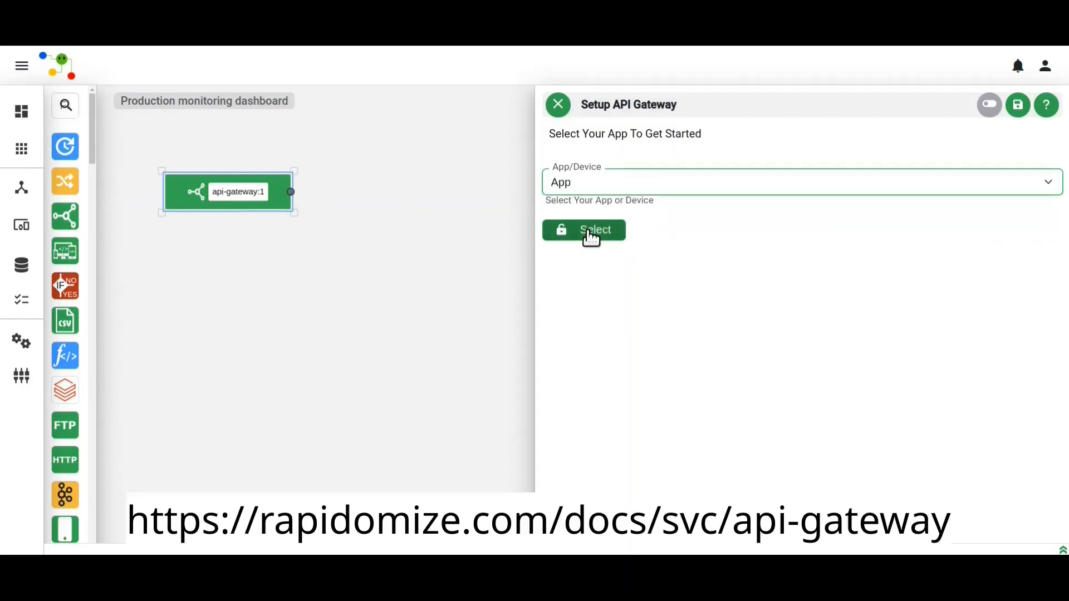
{"action": "left_click", "coordinate": [590, 233]}
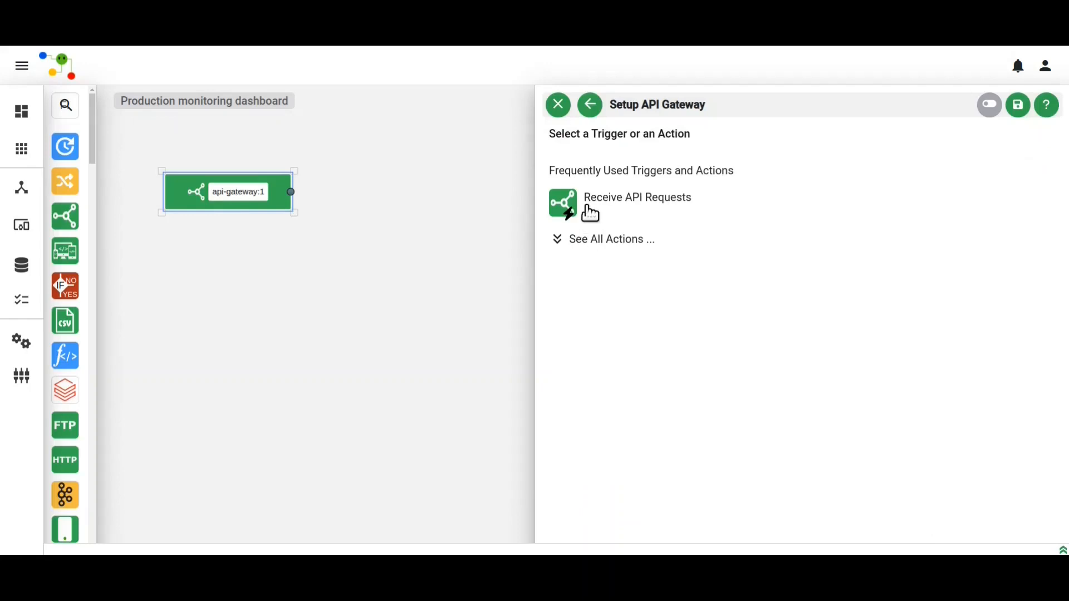
{"action": "left_click", "coordinate": [590, 213]}
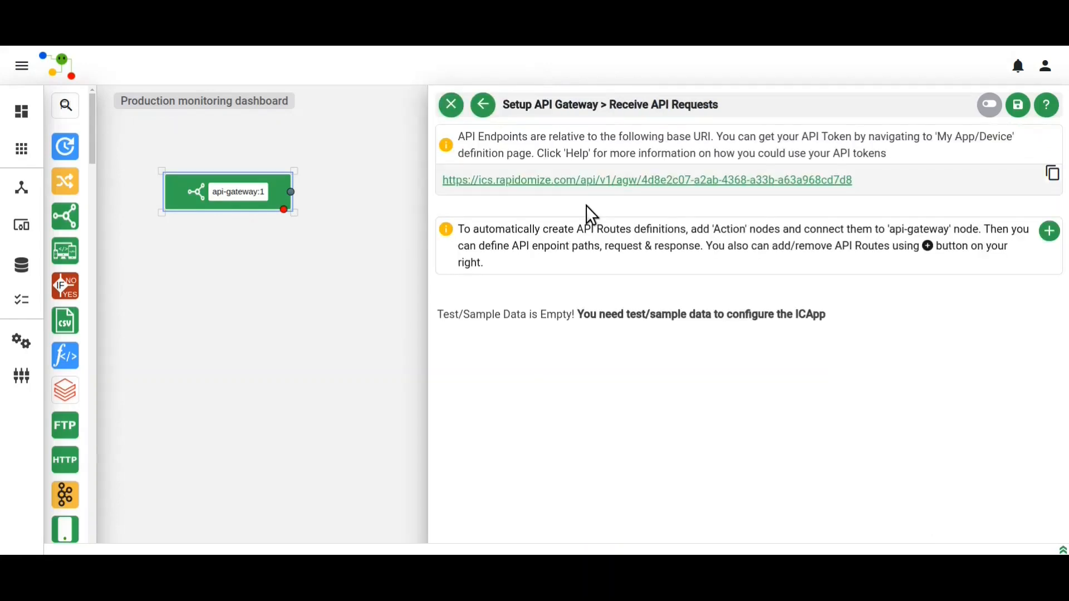
{"action": "left_click", "coordinate": [316, 299]}
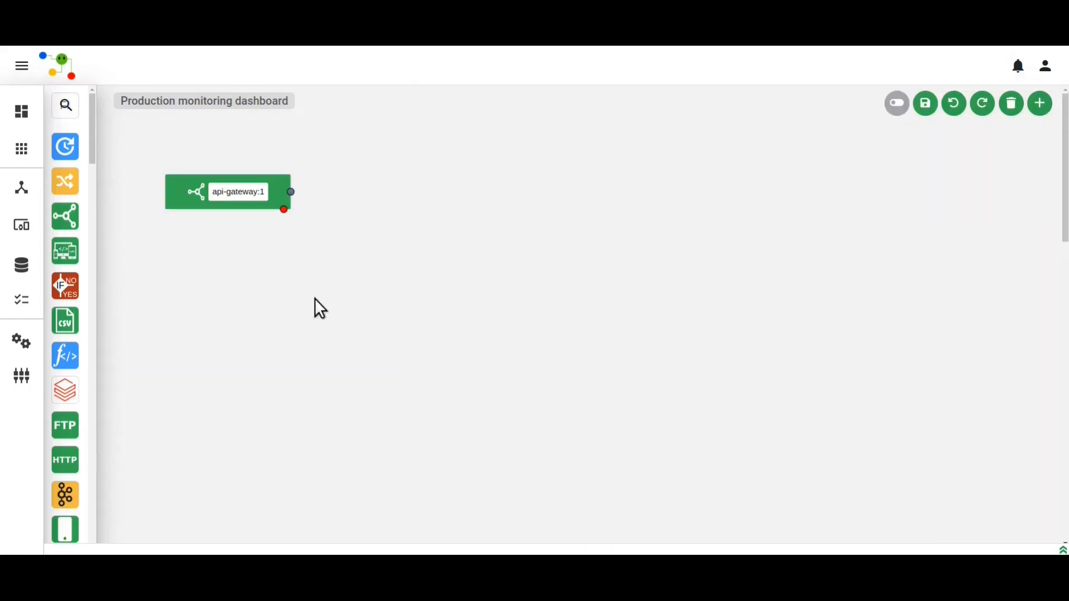
Add five PostgreSQL Database nodes to the flow, stacked one below another beside the API gateway node.
{"action": "mouse_move", "coordinate": [50, 268]}
{"action": "scroll", "coordinate": [50, 268], "scroll_direction": "down", "scroll_amount": 5}
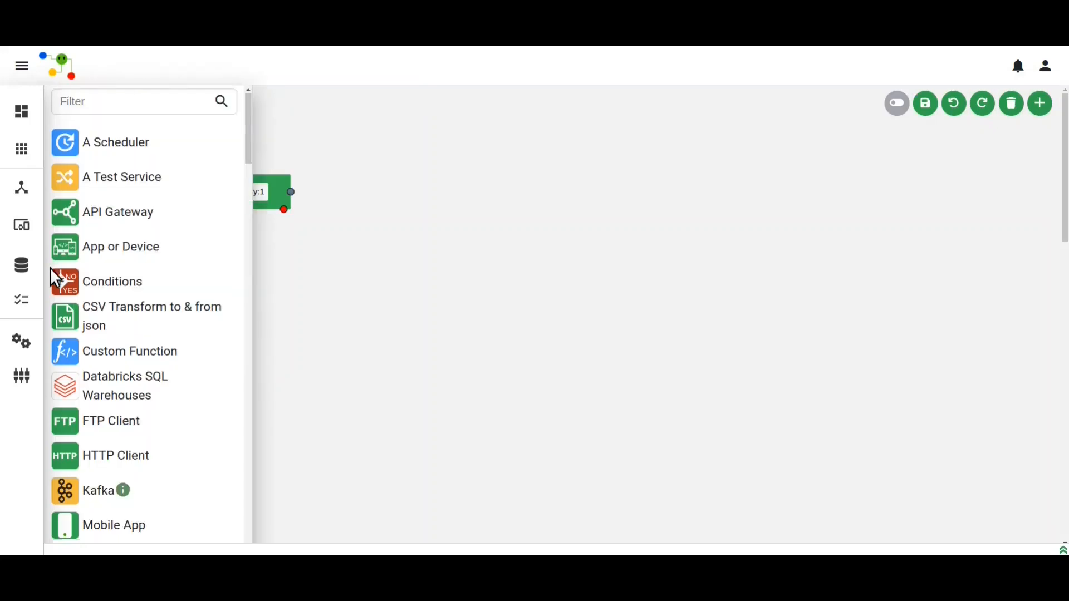
{"action": "scroll", "coordinate": [49, 267], "scroll_direction": "down", "scroll_amount": 5}
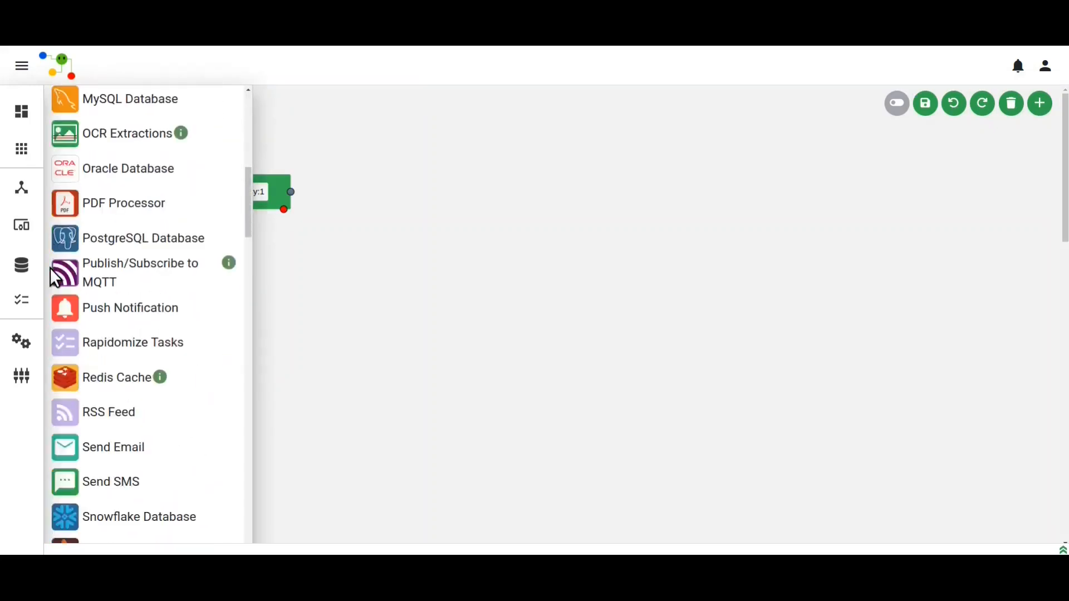
{"action": "left_click_drag", "start_coordinate": [63, 244], "coordinate": [324, 194]}
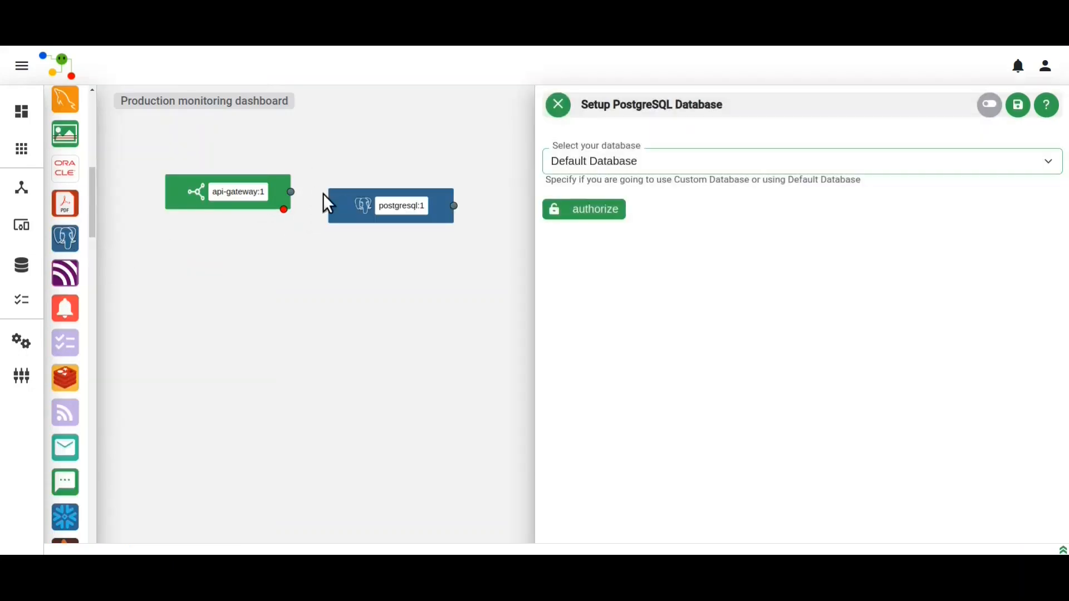
{"action": "mouse_move", "coordinate": [55, 239]}
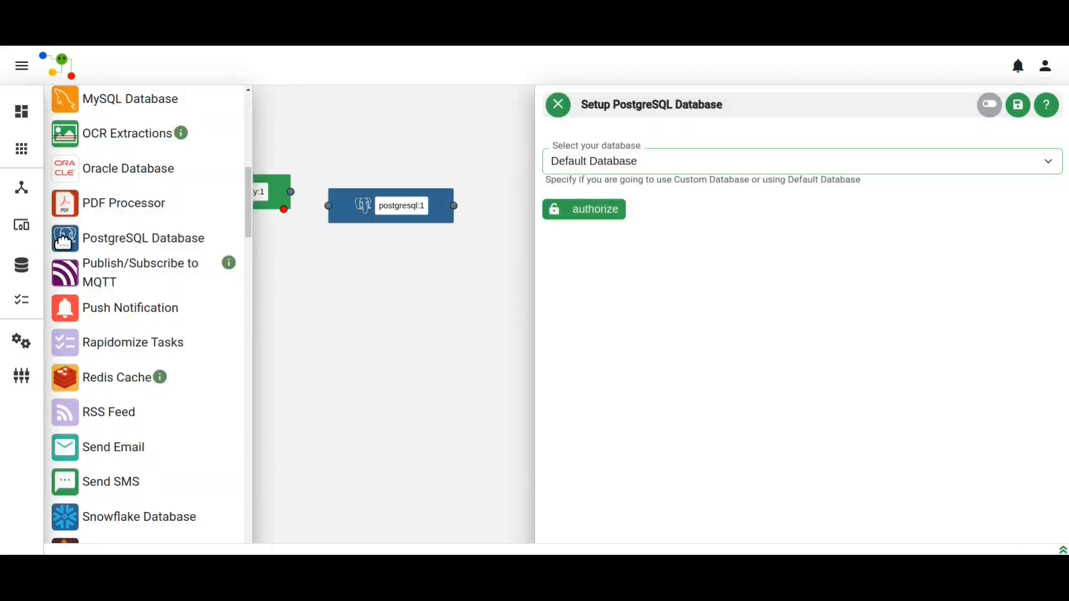
{"action": "left_click_drag", "start_coordinate": [56, 238], "coordinate": [328, 232]}
{"action": "mouse_move", "coordinate": [76, 238]}
{"action": "left_click_drag", "start_coordinate": [76, 239], "coordinate": [329, 277]}
{"action": "mouse_move", "coordinate": [70, 242]}
{"action": "left_click_drag", "start_coordinate": [70, 242], "coordinate": [320, 312]}
{"action": "mouse_move", "coordinate": [78, 234]}
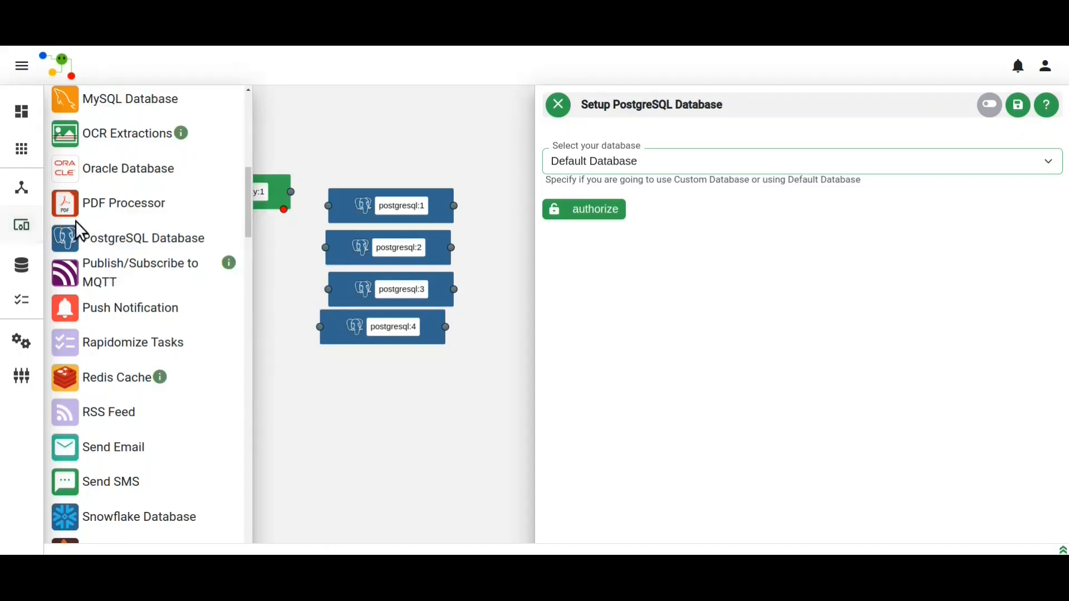
{"action": "left_click_drag", "start_coordinate": [64, 234], "coordinate": [348, 328]}
Align the nodes and connect the API gateway's output to the input of each of the five PostgreSQL nodes.
{"action": "left_click_drag", "start_coordinate": [355, 236], "coordinate": [361, 240]}
{"action": "mouse_move", "coordinate": [266, 197]}
{"action": "left_mouse_down"}
{"action": "mouse_move", "coordinate": [266, 210]}
{"action": "mouse_move", "coordinate": [328, 207]}
{"action": "left_mouse_up"}
{"action": "left_click_drag", "start_coordinate": [290, 206], "coordinate": [331, 251]}
{"action": "mouse_move", "coordinate": [290, 205]}
{"action": "left_mouse_down"}
{"action": "mouse_move", "coordinate": [328, 289]}
{"action": "mouse_move", "coordinate": [324, 368]}
{"action": "left_mouse_up"}
{"action": "left_click", "coordinate": [469, 226]}
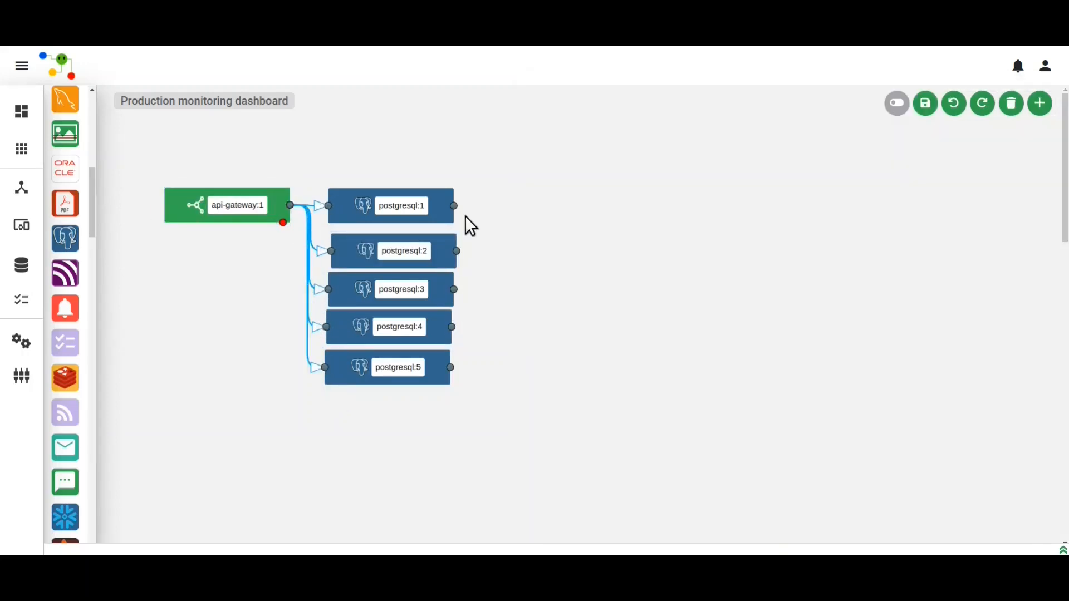
Connect the output of each of the five PostgreSQL nodes back to the API gateway's red response port.
{"action": "left_click_drag", "start_coordinate": [452, 206], "coordinate": [291, 224]}
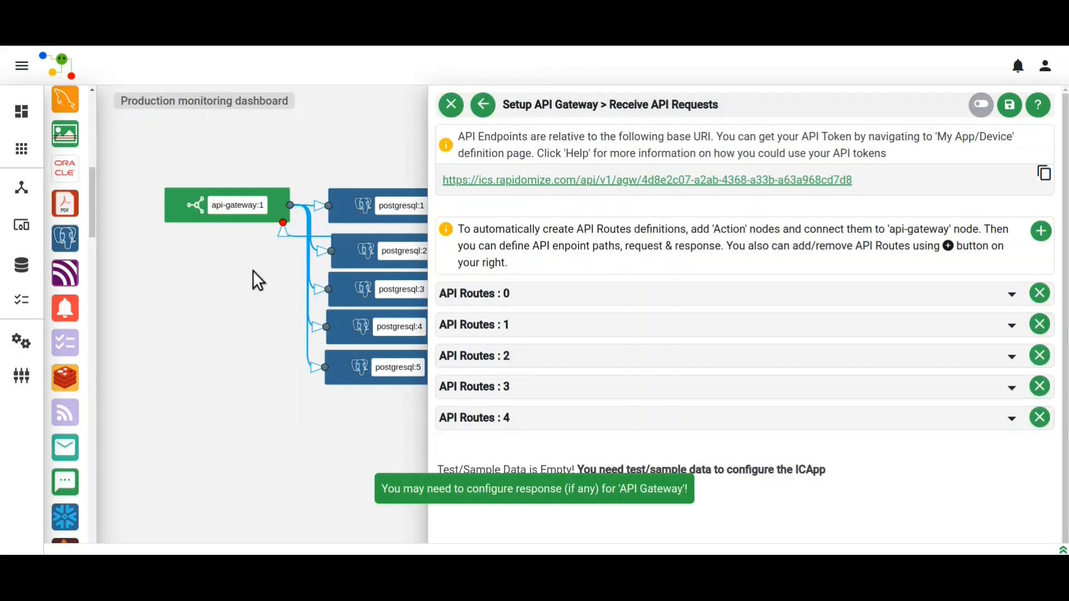
{"action": "left_click", "coordinate": [254, 272]}
{"action": "left_click_drag", "start_coordinate": [453, 251], "coordinate": [289, 223]}
{"action": "left_click", "coordinate": [169, 334]}
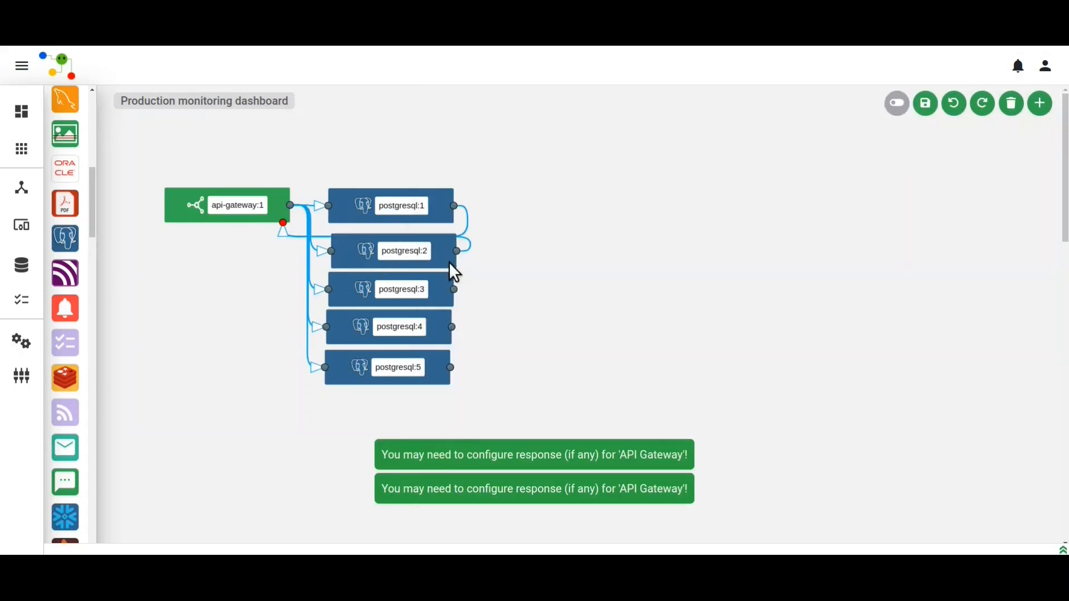
{"action": "left_click_drag", "start_coordinate": [451, 289], "coordinate": [284, 224]}
{"action": "left_click", "coordinate": [265, 269]}
{"action": "left_click_drag", "start_coordinate": [450, 327], "coordinate": [285, 225]}
{"action": "left_click", "coordinate": [264, 263]}
{"action": "left_click_drag", "start_coordinate": [451, 367], "coordinate": [284, 224]}
{"action": "left_click", "coordinate": [226, 273]}
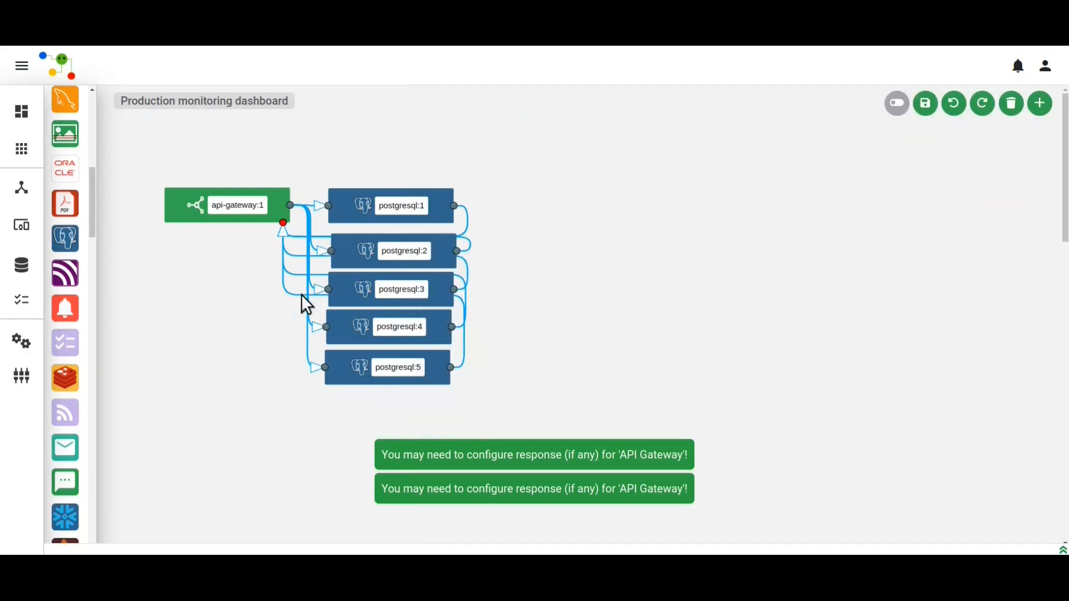
Reroute the five return connectors so that they run below the postgresql:5 node.
{"action": "left_click_drag", "start_coordinate": [290, 295], "coordinate": [288, 421]}
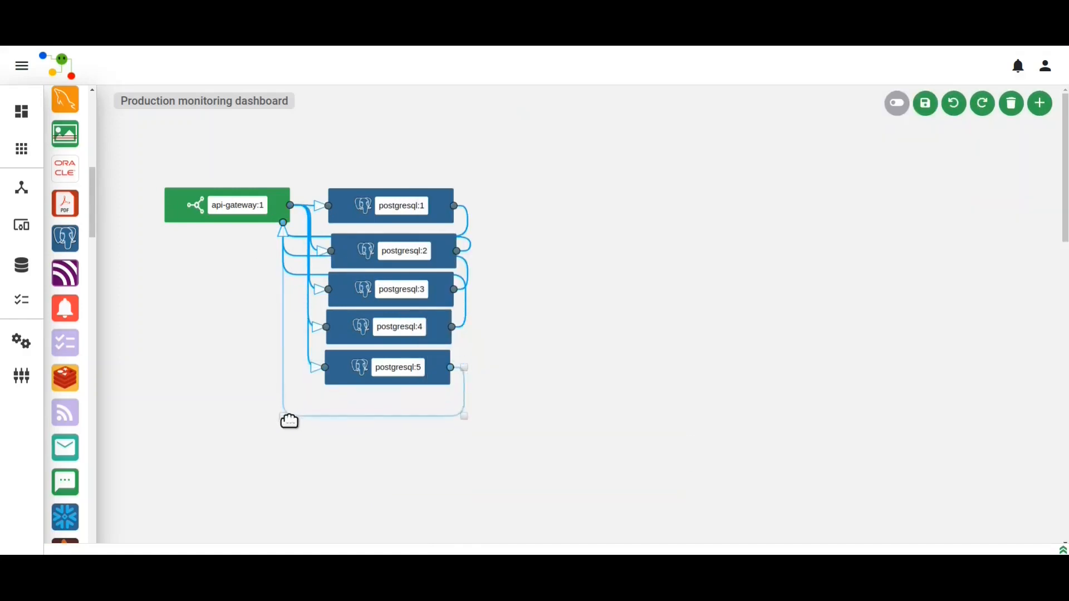
{"action": "left_click_drag", "start_coordinate": [293, 275], "coordinate": [302, 419]}
{"action": "left_click_drag", "start_coordinate": [296, 257], "coordinate": [298, 421]}
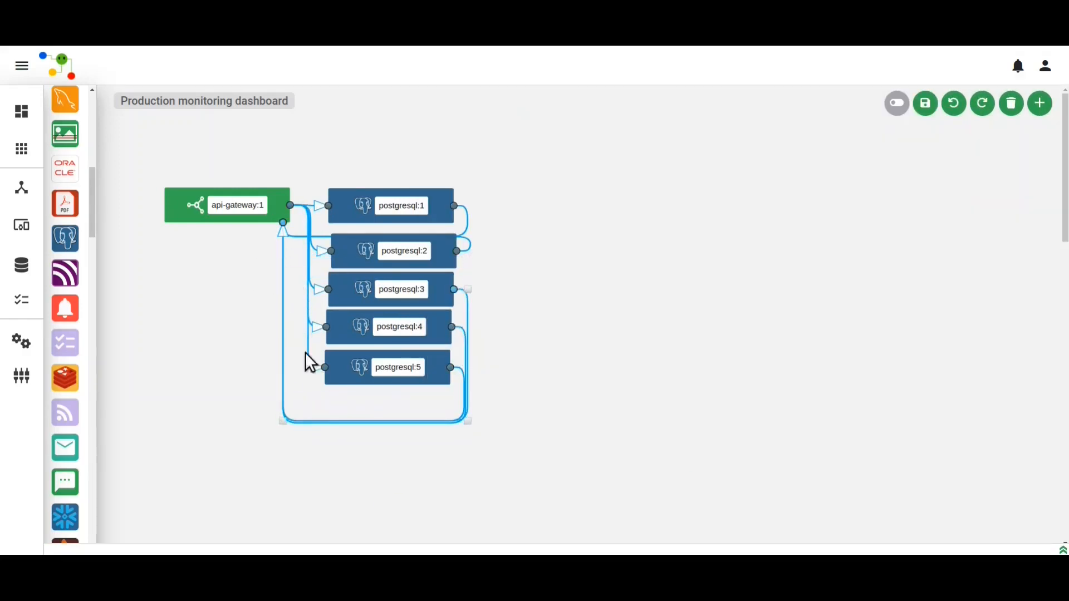
{"action": "left_click_drag", "start_coordinate": [299, 236], "coordinate": [312, 420]}
{"action": "left_click_drag", "start_coordinate": [291, 236], "coordinate": [295, 421]}
{"action": "left_click", "coordinate": [231, 361]}
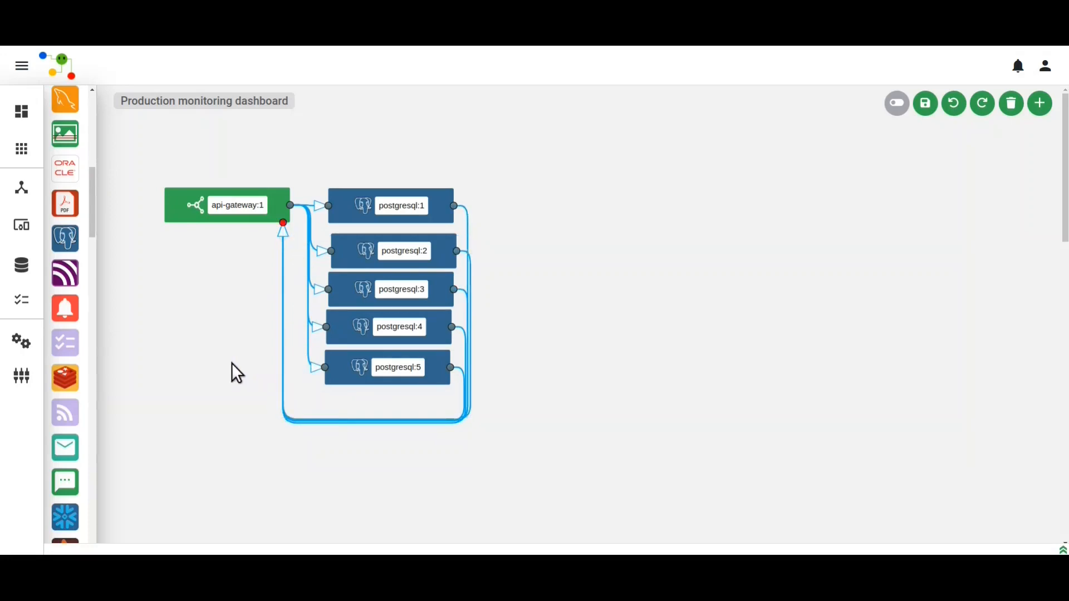
Authorize the Default Database for the postgresql:1 node and choose Query Tables as its action.
{"action": "double_click", "coordinate": [374, 208]}
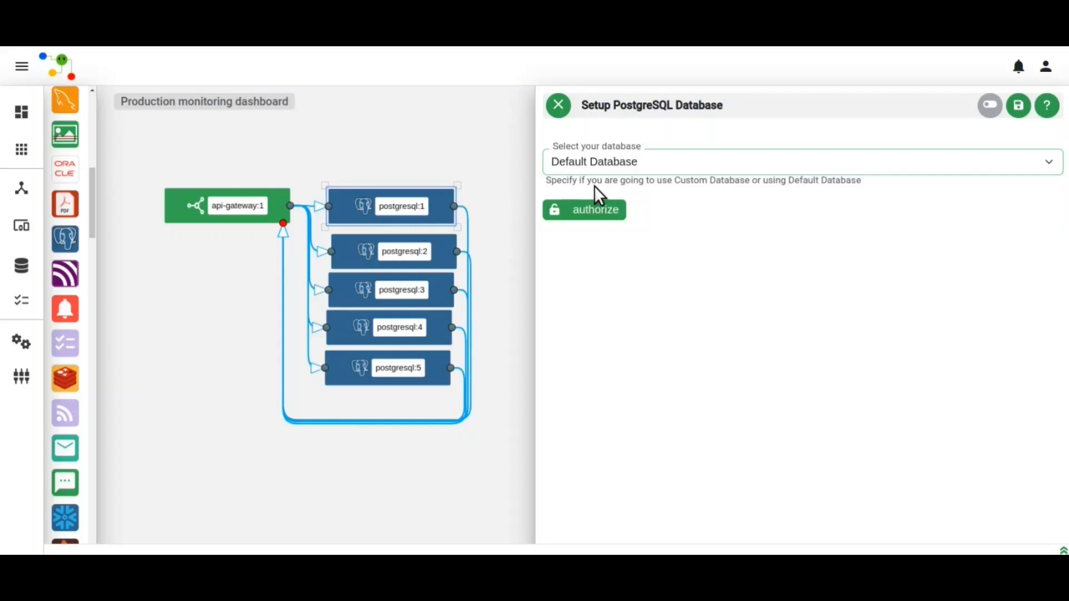
{"action": "left_click", "coordinate": [596, 209]}
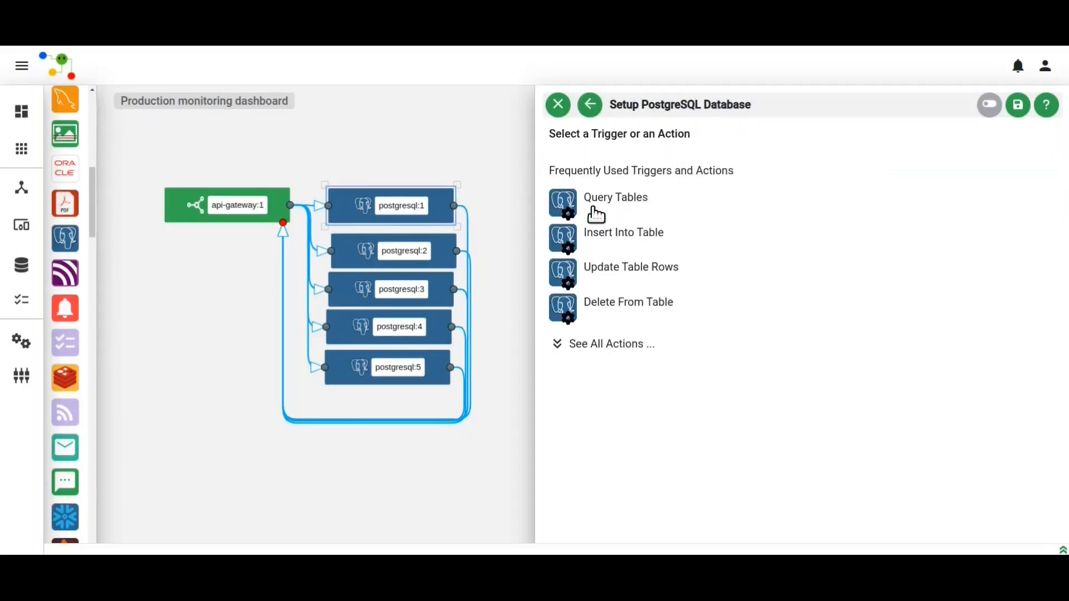
{"action": "left_click", "coordinate": [596, 214]}
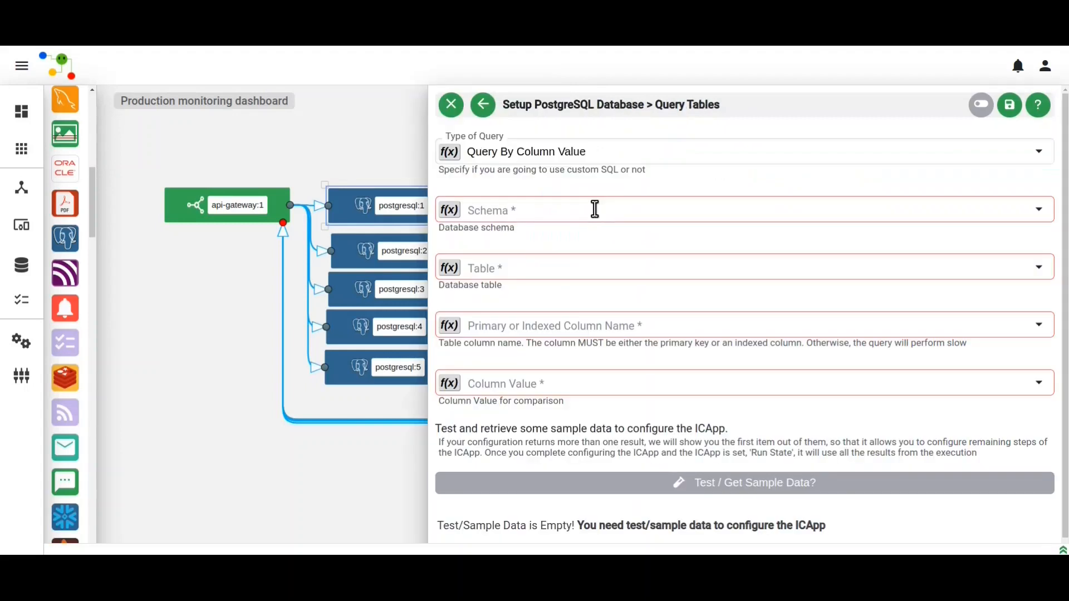
Set the postgresql:1 query to "Query With a Filter Condition" on schema "public" and table "table1".
{"action": "left_click", "coordinate": [545, 156]}
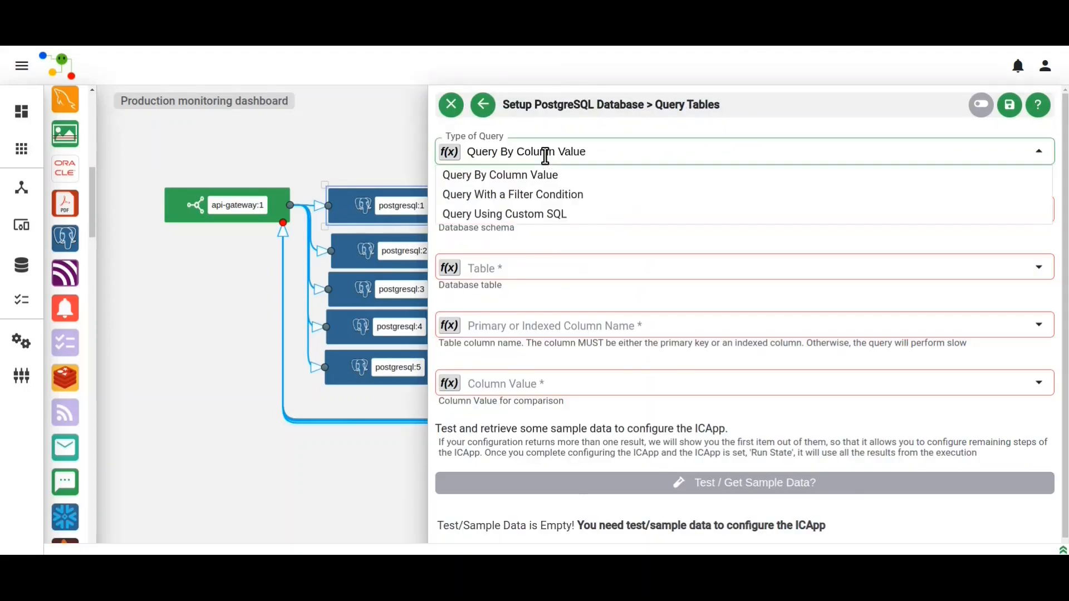
{"action": "left_click", "coordinate": [543, 193]}
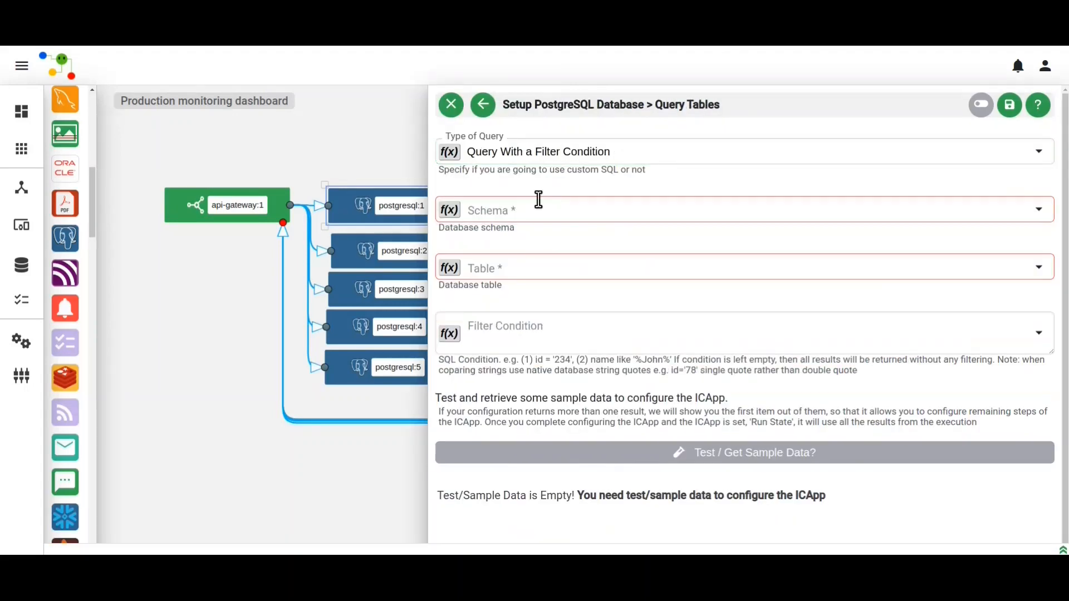
{"action": "left_click", "coordinate": [536, 206]}
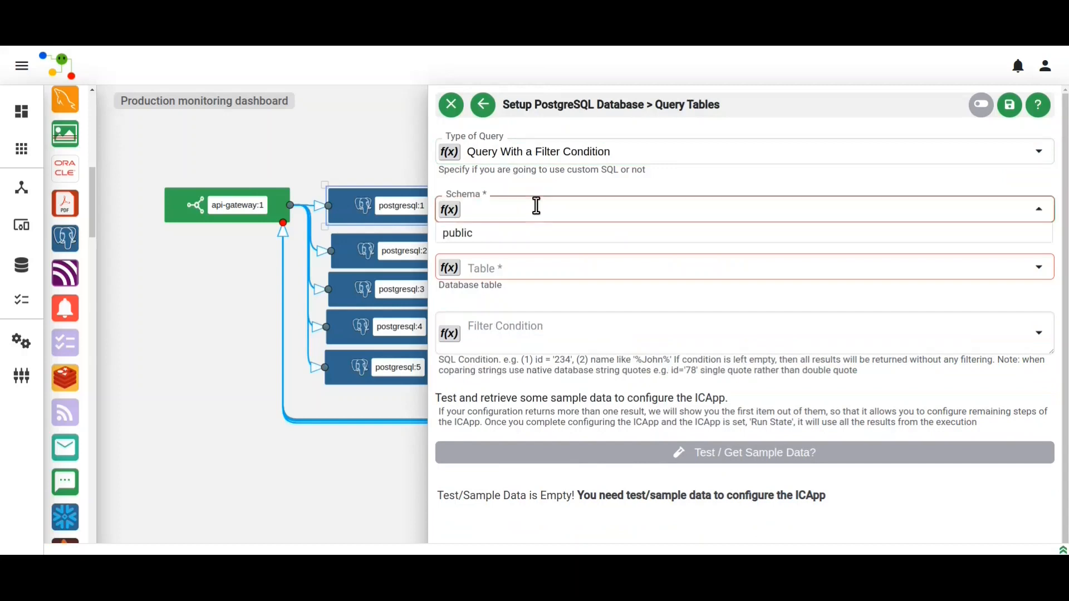
{"action": "left_click", "coordinate": [526, 232]}
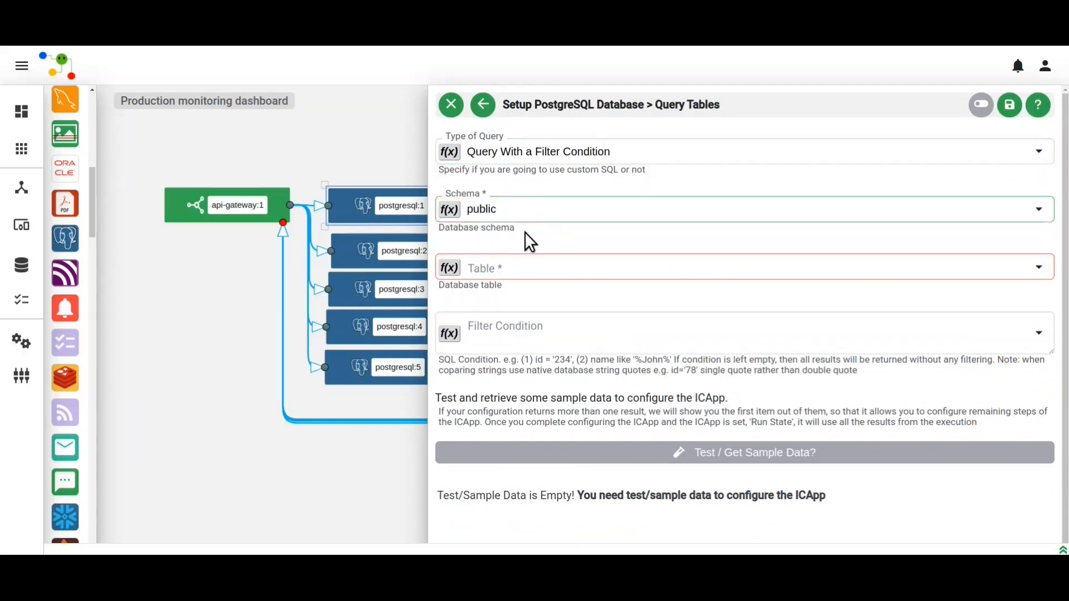
{"action": "left_click", "coordinate": [524, 265]}
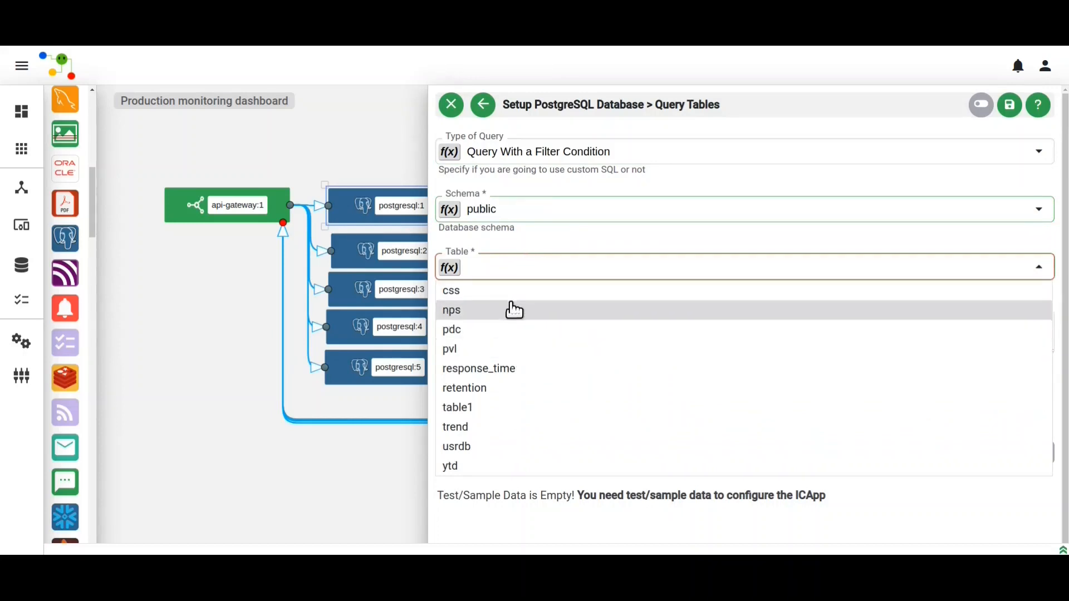
{"action": "left_click", "coordinate": [508, 409]}
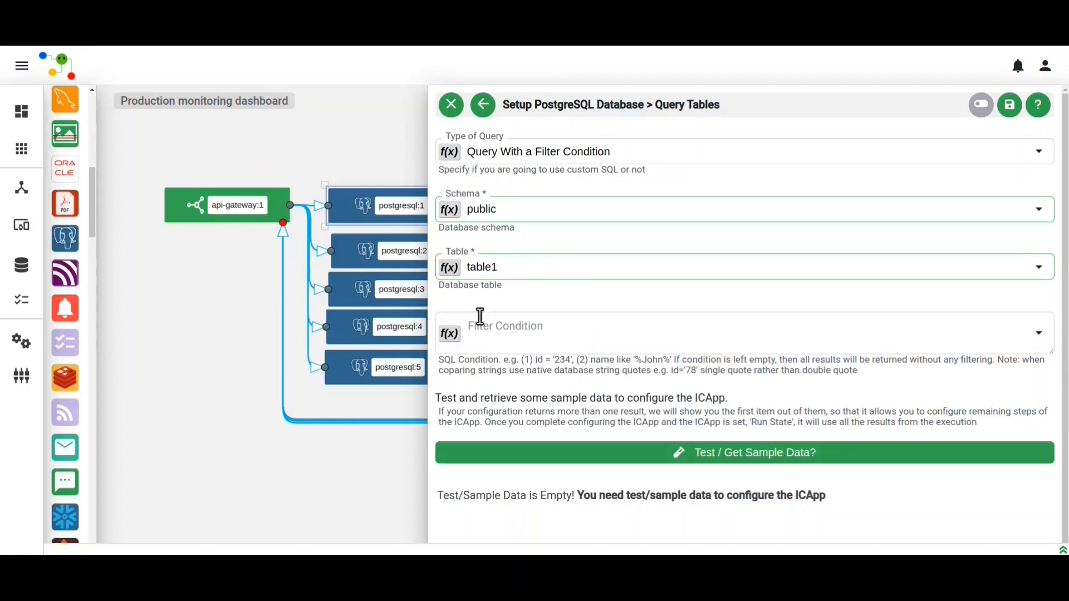
Configure postgresql:2 with the existing connection and Query Tables, using "Query With a Filter Condition" on schema "public" and table "pvl".
{"action": "left_click", "coordinate": [387, 248]}
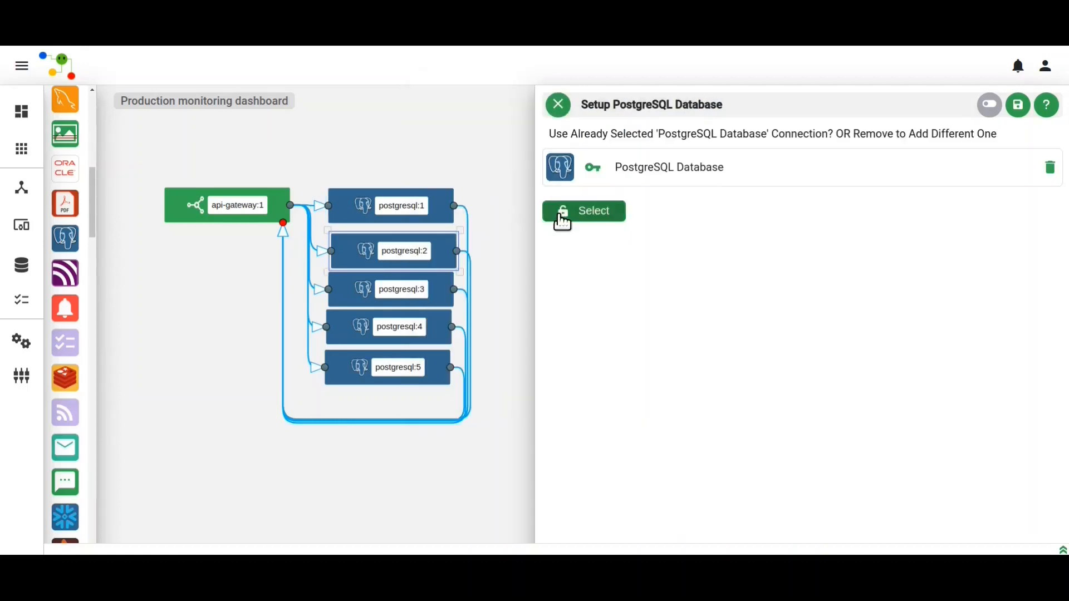
{"action": "left_click", "coordinate": [585, 210]}
{"action": "left_click", "coordinate": [571, 151]}
{"action": "left_click", "coordinate": [570, 200]}
{"action": "left_click", "coordinate": [553, 210]}
{"action": "left_click", "coordinate": [543, 231]}
{"action": "left_click", "coordinate": [529, 269]}
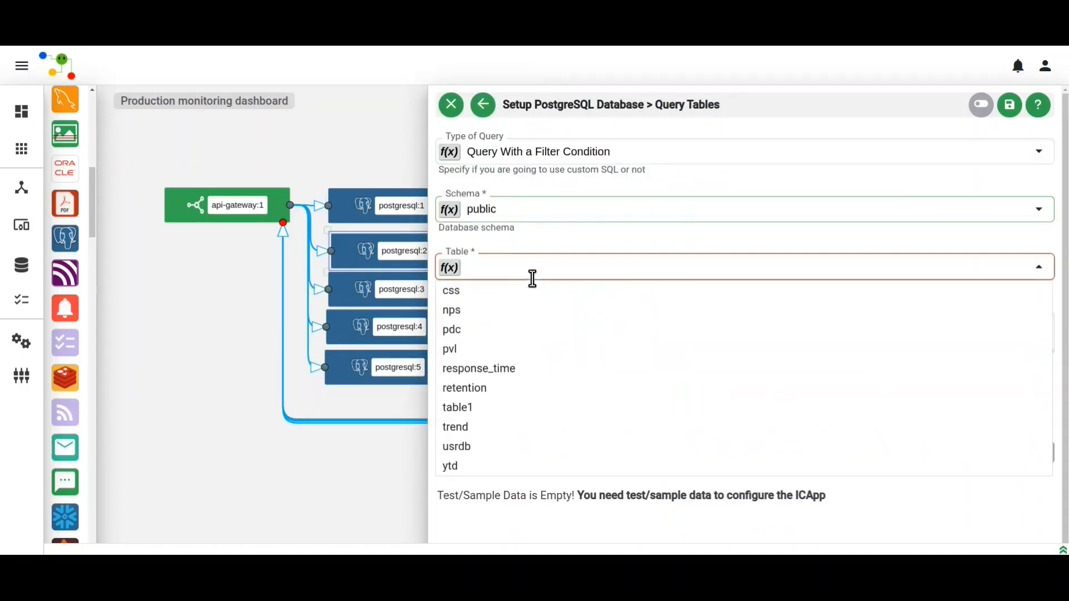
{"action": "left_click", "coordinate": [504, 347]}
Configure postgresql:3 with the existing connection and Query Tables, using "Query With a Filter Condition" on schema "public" and table "pdc".
{"action": "left_click", "coordinate": [418, 295]}
{"action": "left_click", "coordinate": [576, 210]}
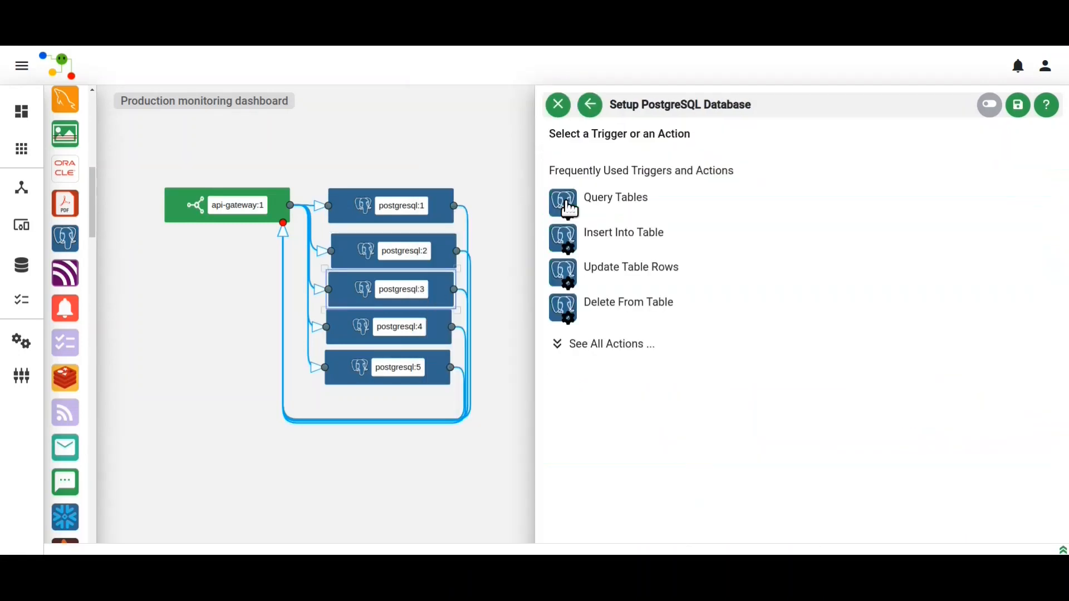
{"action": "left_click", "coordinate": [568, 207]}
{"action": "left_click", "coordinate": [549, 156]}
{"action": "left_click", "coordinate": [554, 195]}
{"action": "left_click", "coordinate": [532, 233]}
{"action": "left_click", "coordinate": [532, 270]}
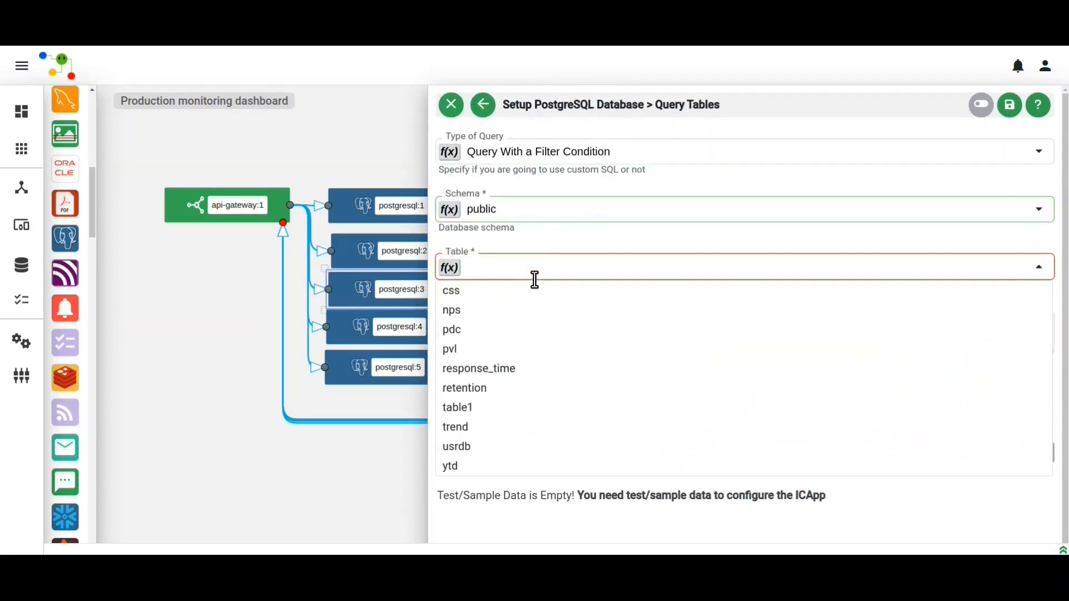
{"action": "left_click", "coordinate": [525, 332]}
Configure postgresql:4 with the existing connection and Query Tables, using "Query With a Filter Condition" on schema "public" and table "trend".
{"action": "left_click", "coordinate": [392, 326]}
{"action": "left_click", "coordinate": [574, 210]}
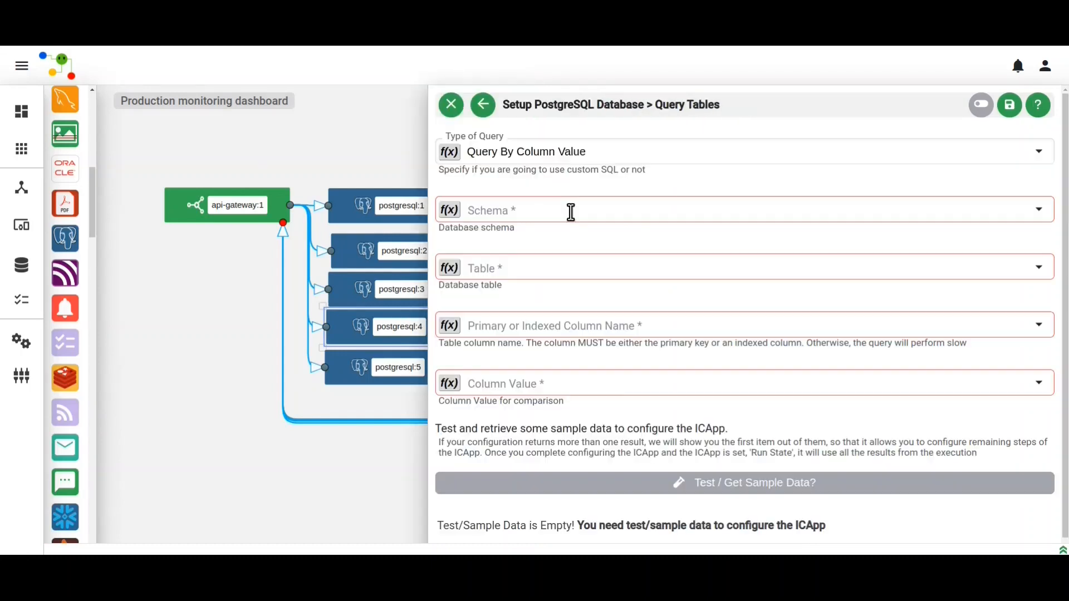
{"action": "left_click", "coordinate": [557, 152]}
{"action": "left_click", "coordinate": [530, 193]}
{"action": "left_click", "coordinate": [557, 208]}
{"action": "left_click", "coordinate": [535, 233]}
{"action": "left_click", "coordinate": [549, 268]}
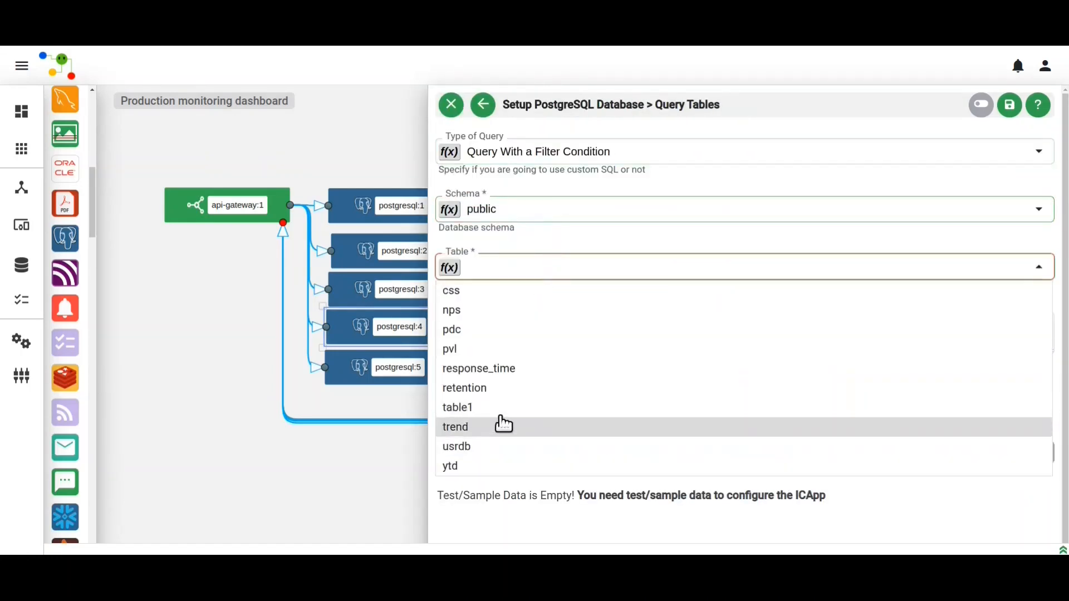
{"action": "left_click", "coordinate": [502, 425]}
Configure postgresql:5 with the existing connection and Query Tables, using "Query With a Filter Condition" on schema "public" and table "ytd".
{"action": "left_click", "coordinate": [412, 363]}
{"action": "left_click", "coordinate": [569, 211]}
{"action": "left_click", "coordinate": [562, 151]}
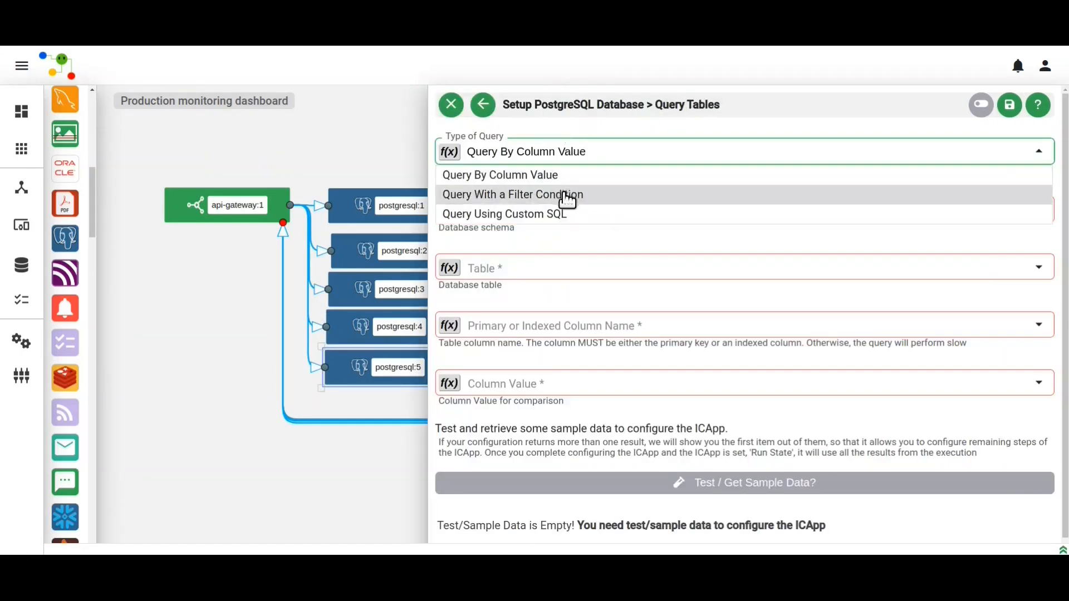
{"action": "left_click", "coordinate": [566, 196]}
{"action": "left_click", "coordinate": [559, 209]}
{"action": "left_click", "coordinate": [557, 233]}
{"action": "left_click", "coordinate": [549, 268]}
{"action": "left_click", "coordinate": [513, 466]}
{"action": "left_click", "coordinate": [238, 207]}
{"action": "scroll", "coordinate": [499, 251], "scroll_direction": "down", "scroll_amount": 3}
{"action": "left_click", "coordinate": [499, 250]}
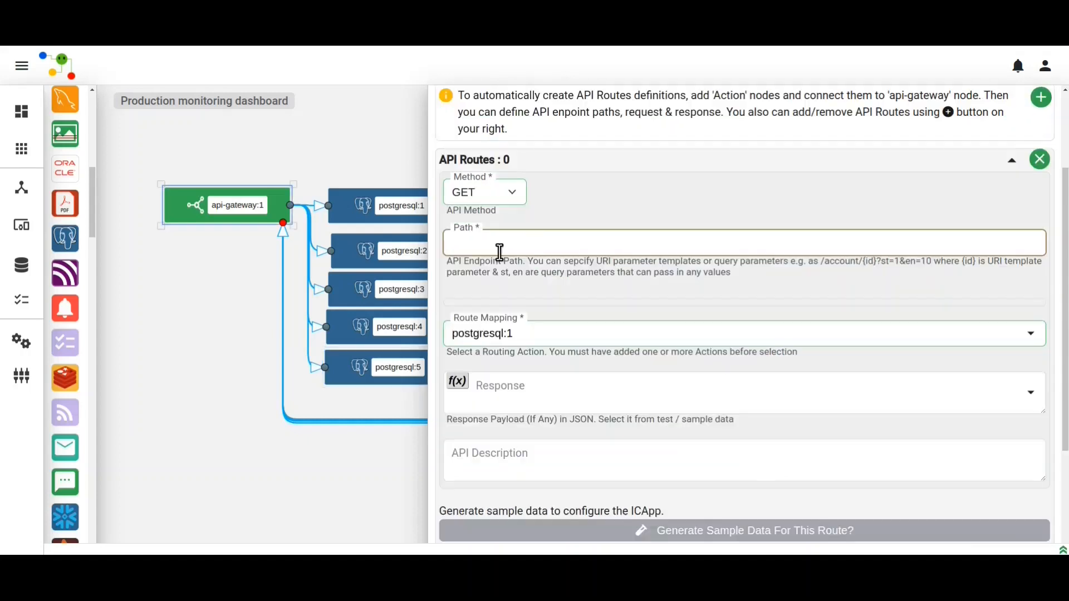
Retrieve the sample data for the postgresql:1 query on "table1", leaving the filter condition empty.
{"action": "left_click", "coordinate": [397, 204]}
{"action": "scroll", "coordinate": [533, 222], "scroll_direction": "up", "scroll_amount": 1}
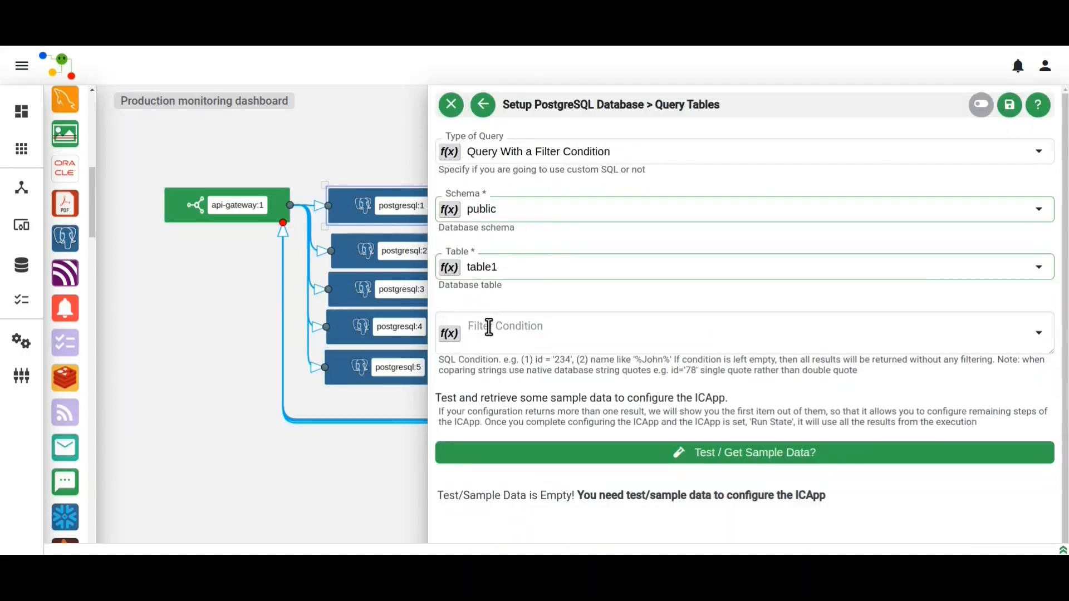
{"action": "left_click", "coordinate": [521, 462]}
{"action": "scroll", "coordinate": [523, 469], "scroll_direction": "down", "scroll_amount": 3}
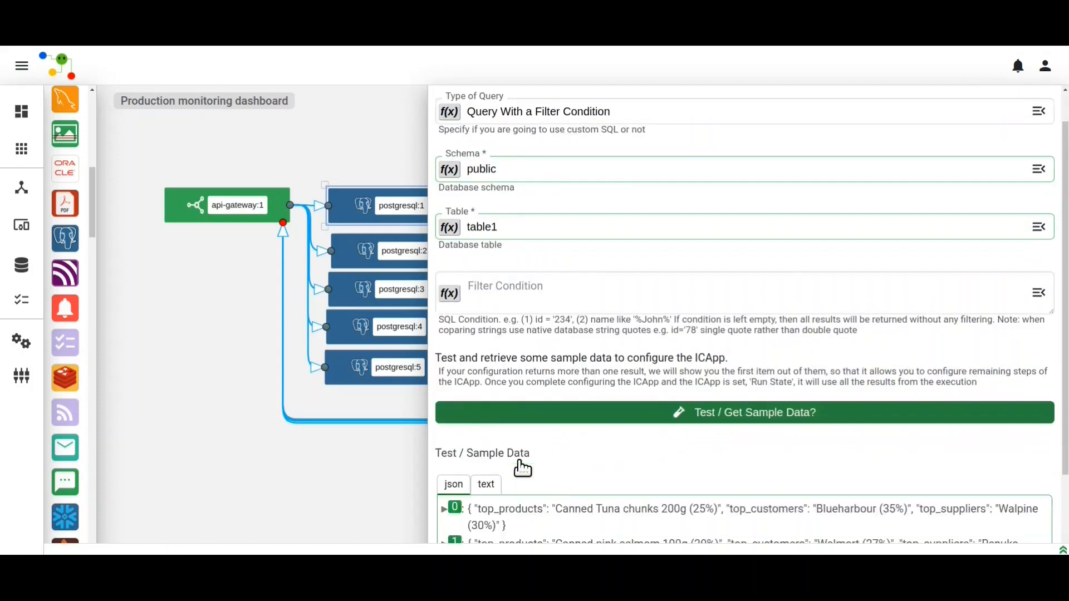
{"action": "scroll", "coordinate": [522, 469], "scroll_direction": "up", "scroll_amount": 3}
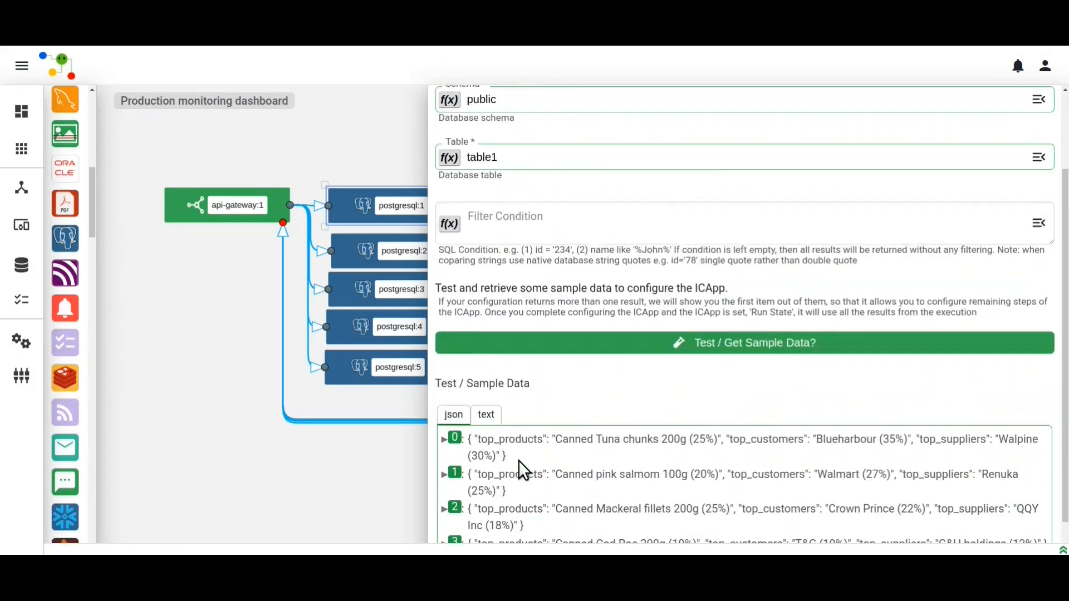
Retrieve the sample data for the postgresql:2 and postgresql:3 queries without a filter condition.
{"action": "left_click", "coordinate": [390, 249]}
{"action": "scroll", "coordinate": [594, 312], "scroll_direction": "down", "scroll_amount": 1}
{"action": "left_click", "coordinate": [564, 433]}
{"action": "scroll", "coordinate": [564, 433], "scroll_direction": "down", "scroll_amount": 2}
{"action": "left_click", "coordinate": [384, 304]}
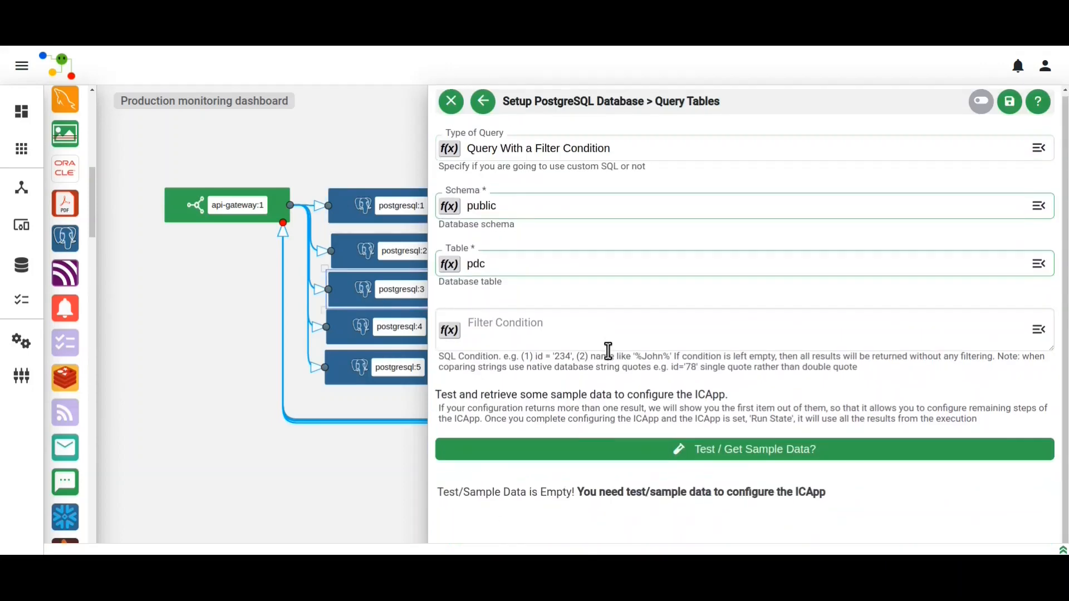
{"action": "left_click", "coordinate": [574, 431]}
Retrieve the sample data for the postgresql:4 query on "trend" and the postgresql:5 query on "ytd".
{"action": "left_click", "coordinate": [390, 327]}
{"action": "left_click", "coordinate": [548, 451]}
{"action": "scroll", "coordinate": [546, 413], "scroll_direction": "down", "scroll_amount": 3}
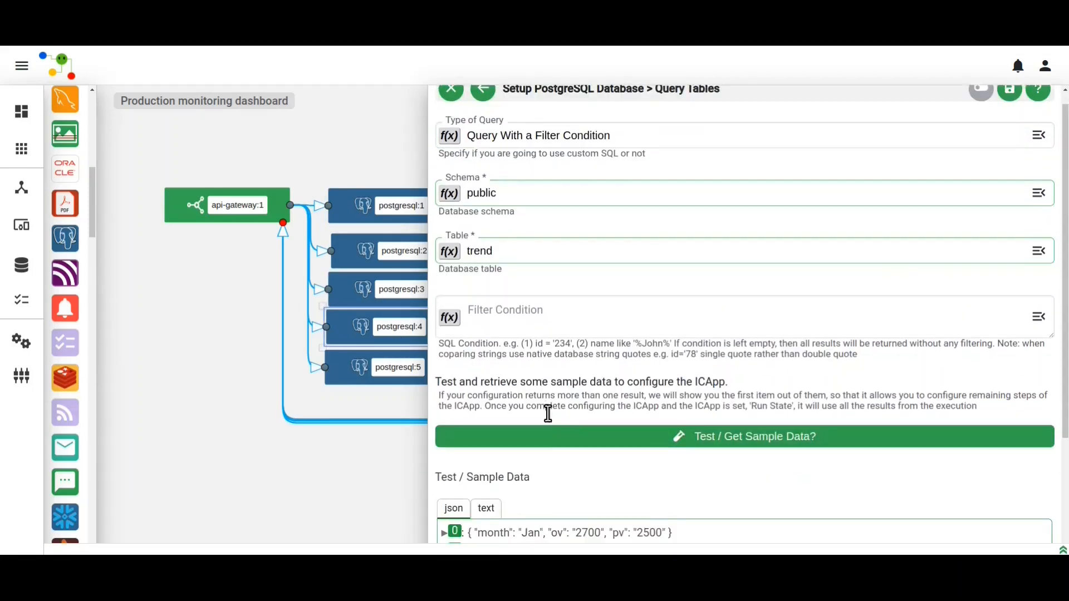
{"action": "left_click", "coordinate": [390, 368]}
{"action": "left_click", "coordinate": [573, 433]}
{"action": "scroll", "coordinate": [574, 433], "scroll_direction": "down", "scroll_amount": 2}
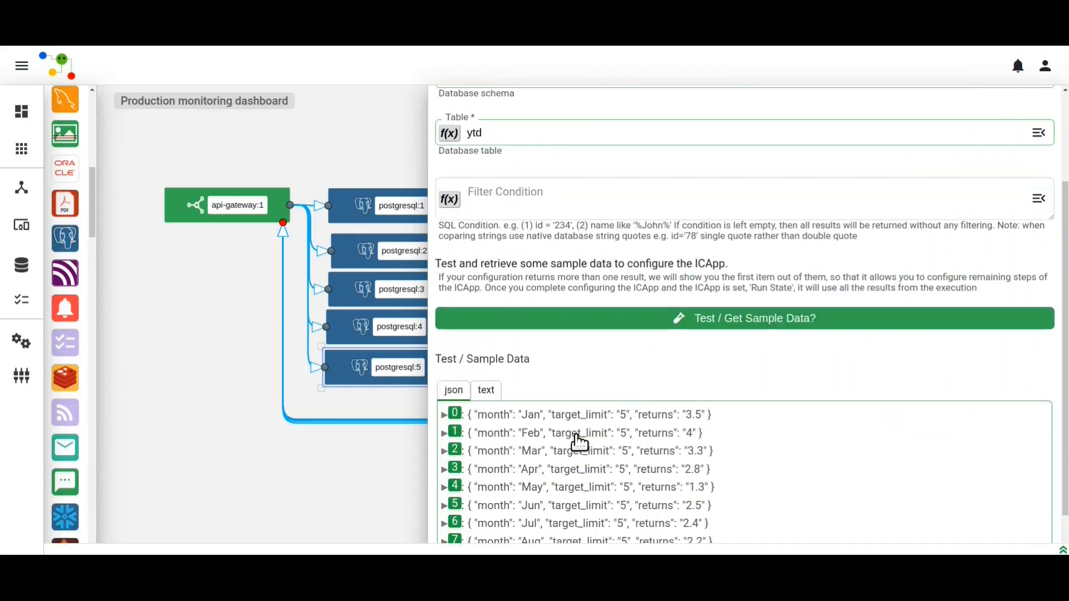
Set API route 0 of api-gateway:1 to the GET method with the path "/table".
{"action": "left_click", "coordinate": [398, 368]}
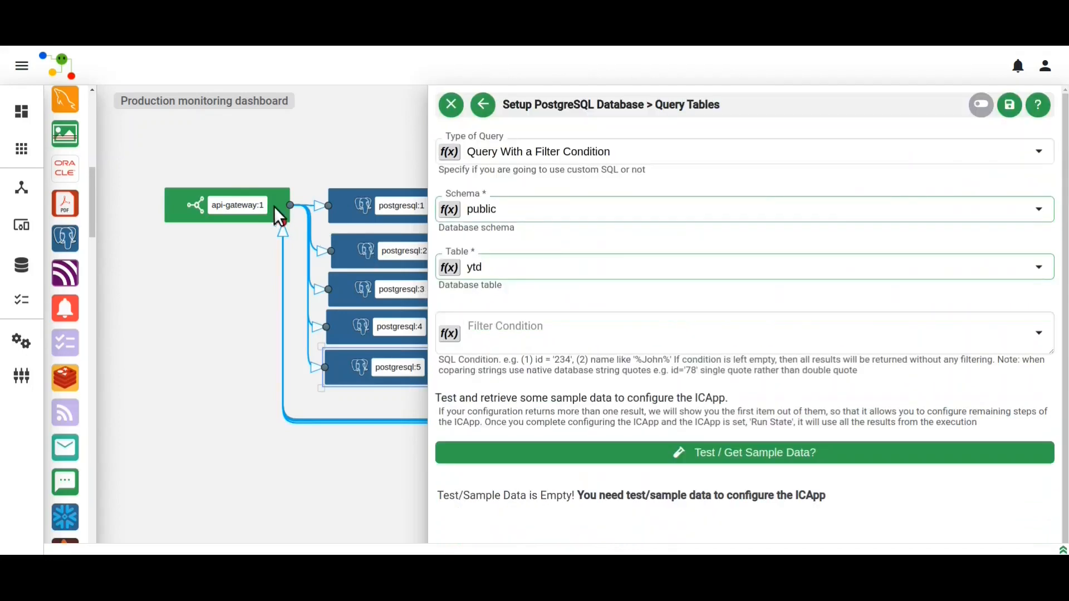
{"action": "left_click", "coordinate": [245, 216]}
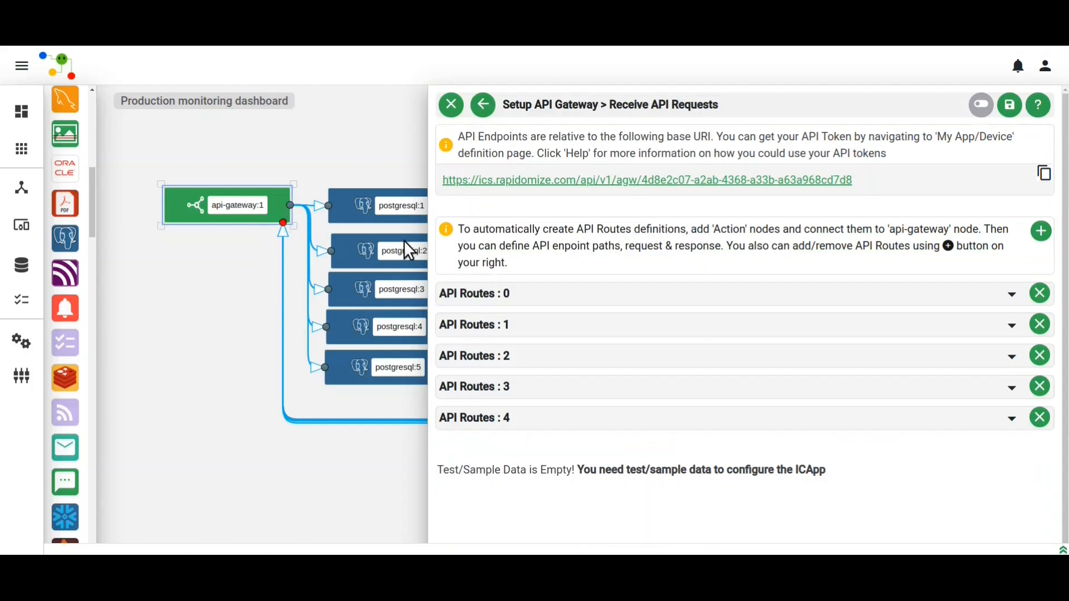
{"action": "left_click", "coordinate": [476, 289]}
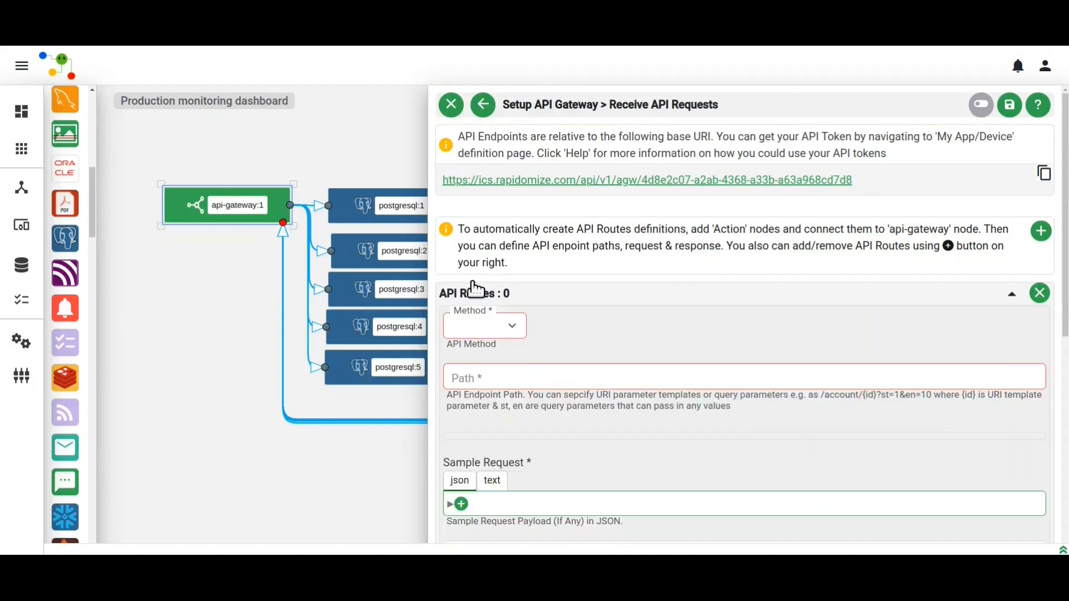
{"action": "scroll", "coordinate": [489, 342], "scroll_direction": "down", "scroll_amount": 3}
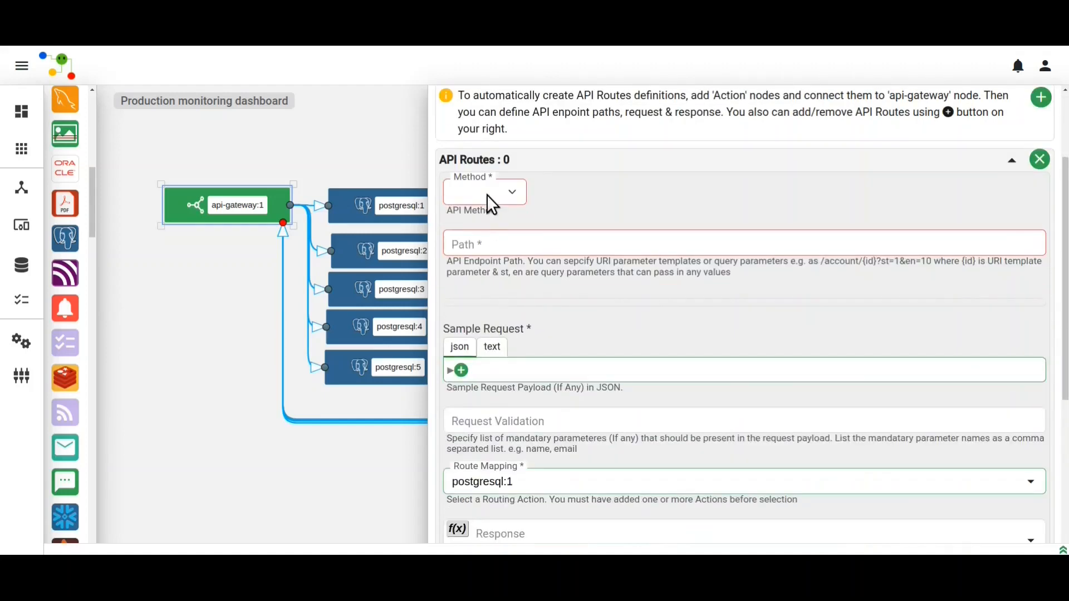
{"action": "left_click", "coordinate": [487, 195]}
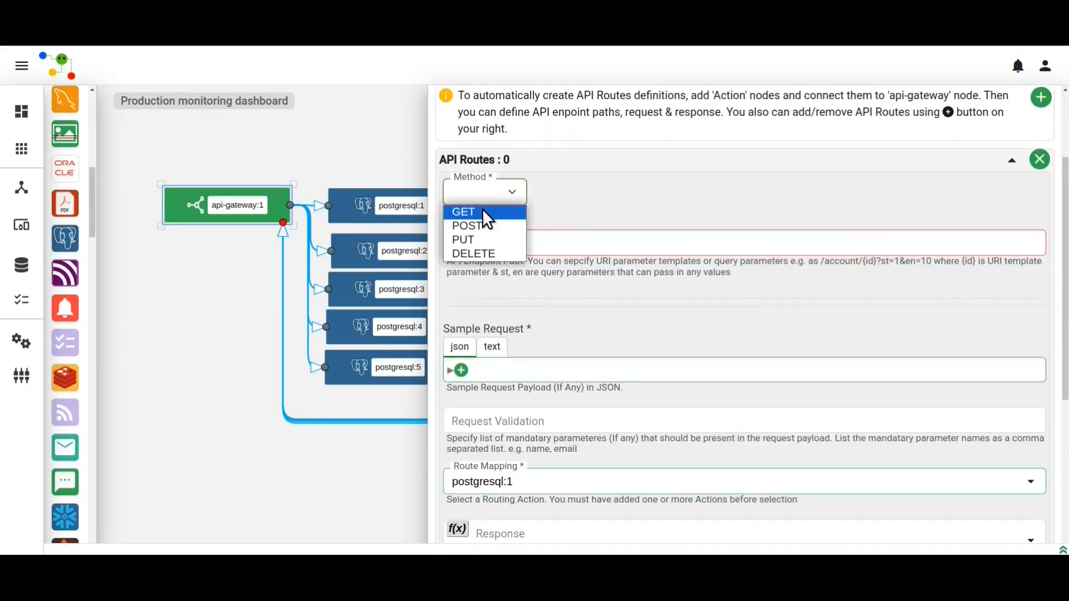
{"action": "left_click", "coordinate": [482, 212]}
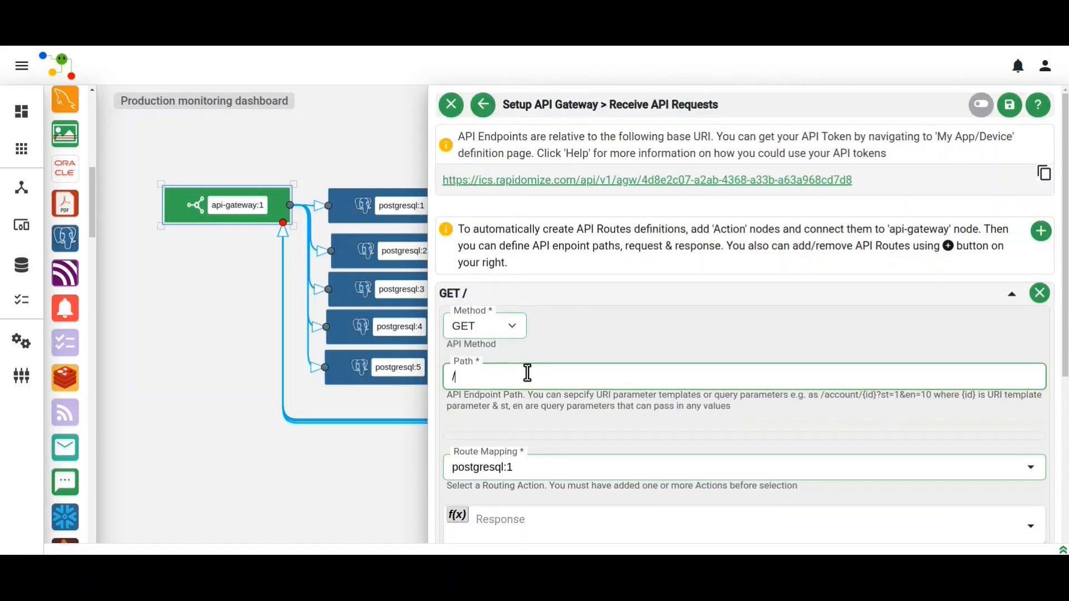
{"action": "left_click", "coordinate": [527, 373]}
{"action": "type", "text": "table"}
Map the GET /table route to postgresql:1 and set its response to the full postgresql:1[] array.
{"action": "scroll", "coordinate": [527, 373], "scroll_direction": "down", "scroll_amount": 2}
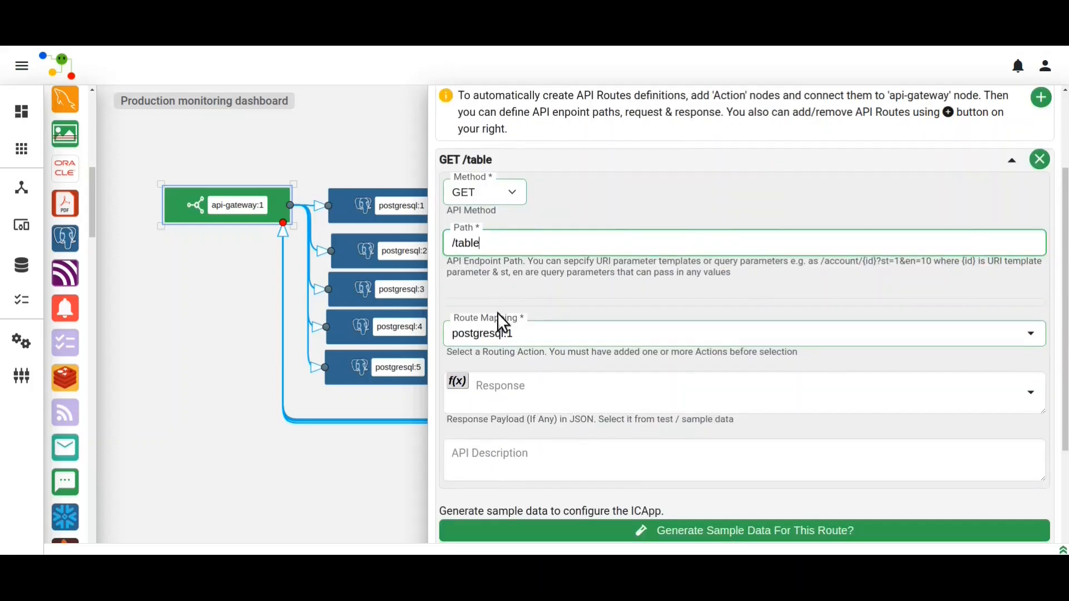
{"action": "left_click", "coordinate": [517, 333]}
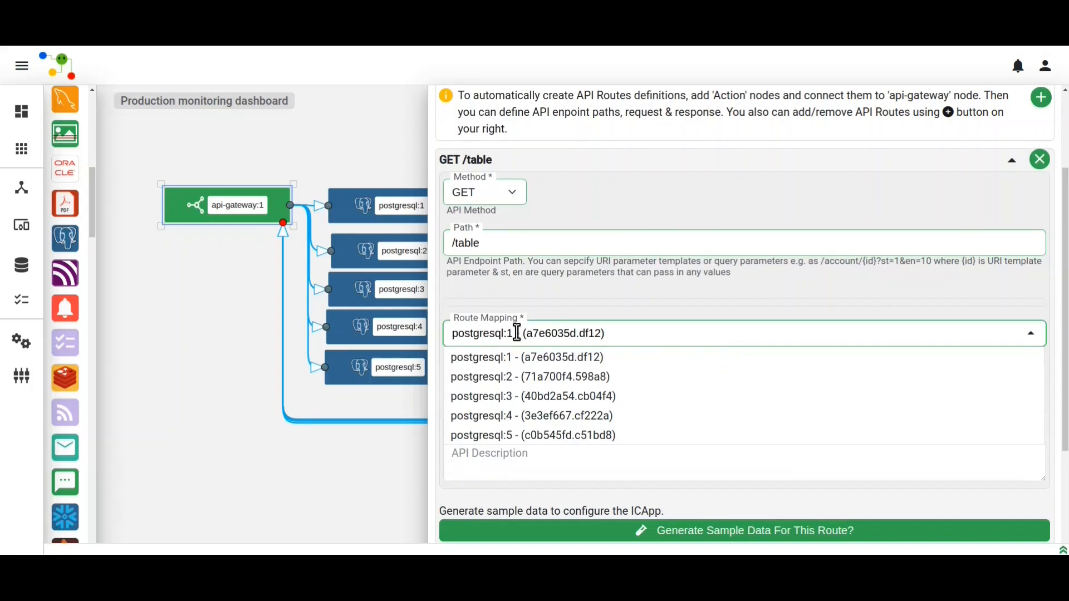
{"action": "left_click", "coordinate": [518, 361]}
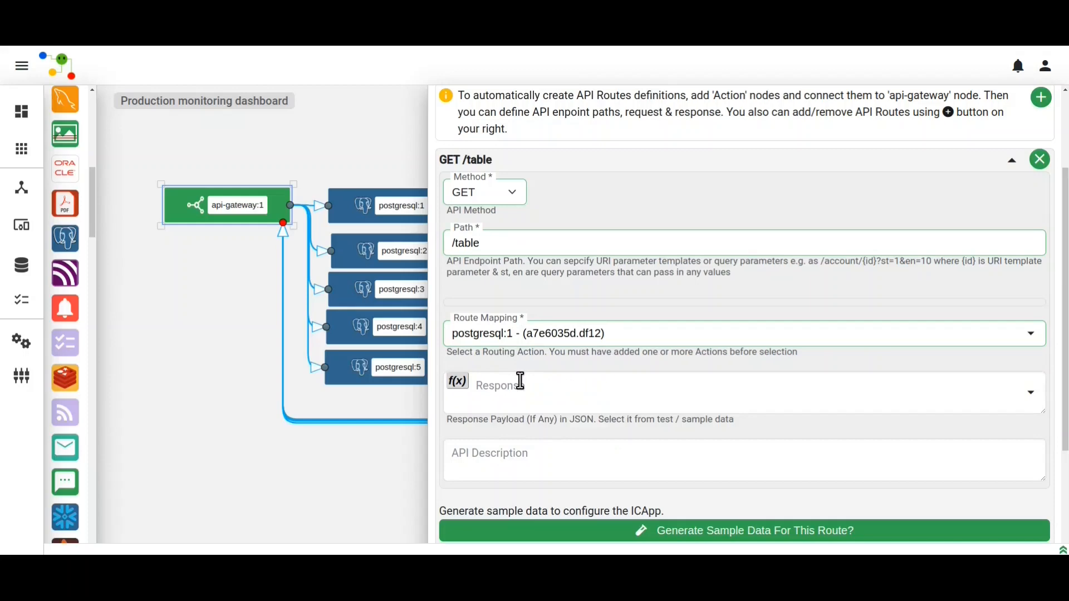
{"action": "left_click", "coordinate": [520, 381]}
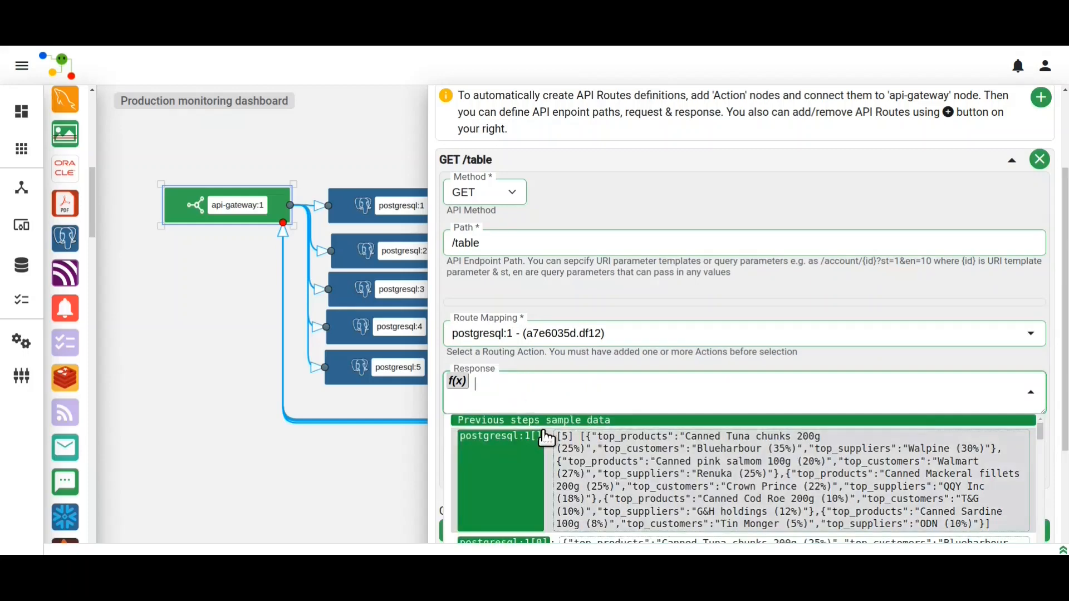
{"action": "scroll", "coordinate": [548, 439], "scroll_direction": "down", "scroll_amount": 1}
{"action": "scroll", "coordinate": [547, 439], "scroll_direction": "down", "scroll_amount": 3}
{"action": "scroll", "coordinate": [545, 434], "scroll_direction": "up", "scroll_amount": 4}
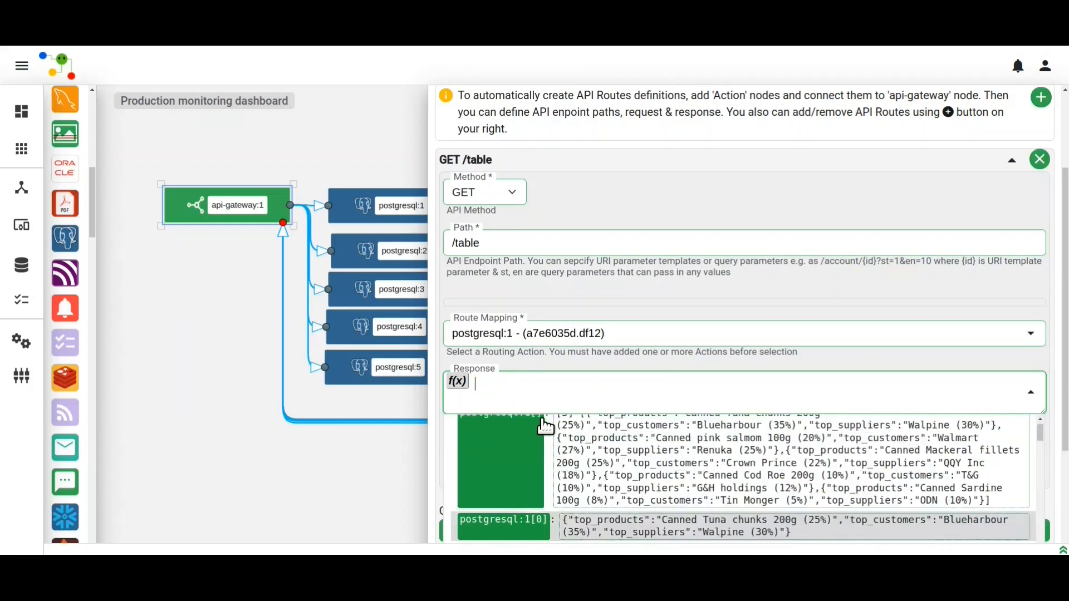
{"action": "left_click", "coordinate": [528, 472]}
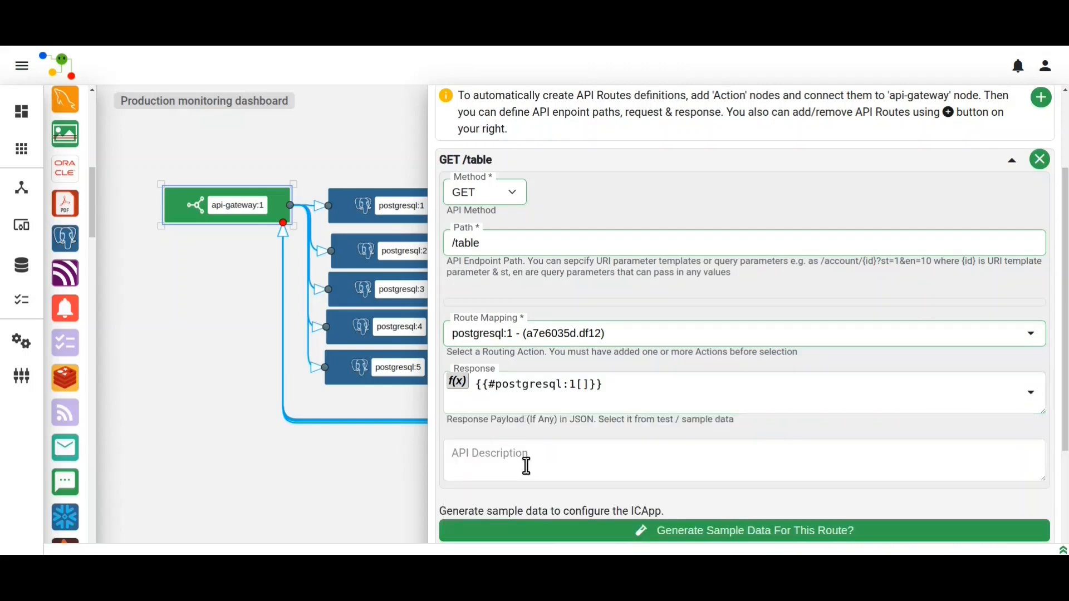
Set API route 1 to the GET method with the path "/pvl".
{"action": "scroll", "coordinate": [527, 443], "scroll_direction": "down", "scroll_amount": 1}
{"action": "scroll", "coordinate": [527, 443], "scroll_direction": "down", "scroll_amount": 3}
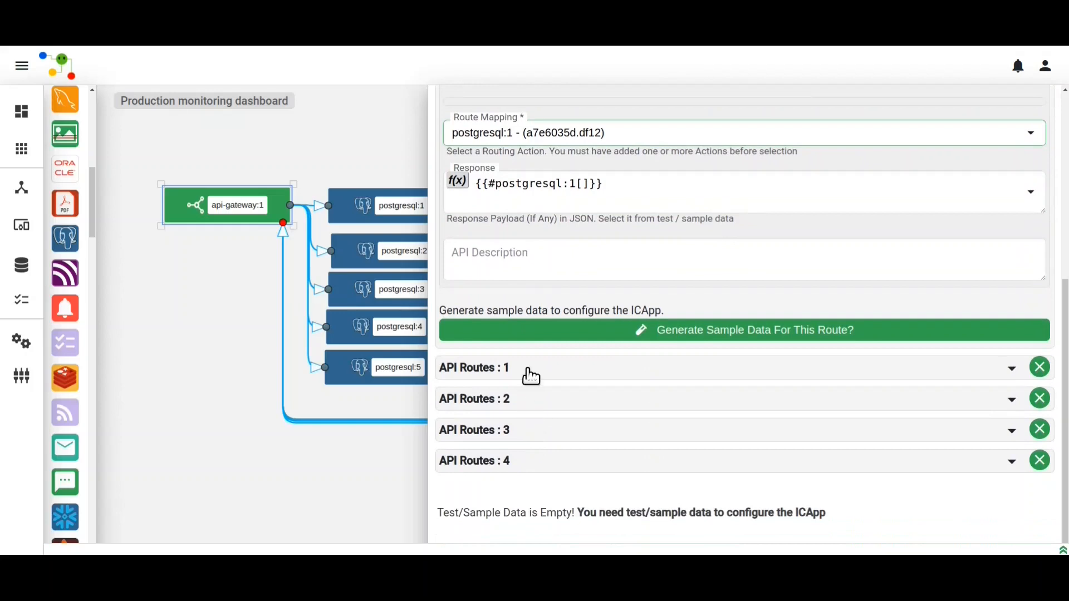
{"action": "left_click", "coordinate": [530, 372]}
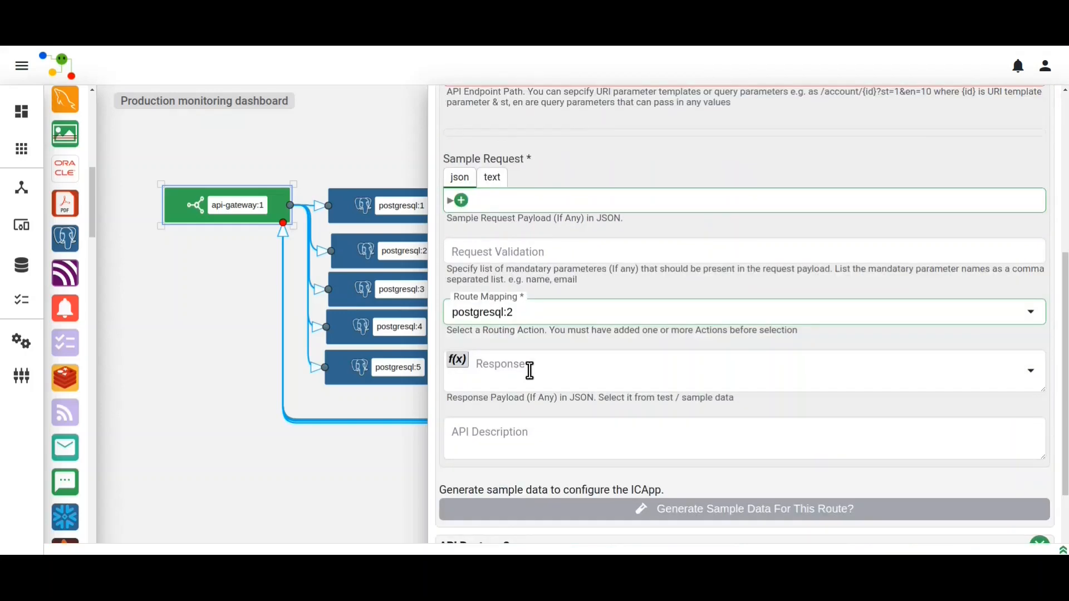
{"action": "scroll", "coordinate": [531, 370], "scroll_direction": "up", "scroll_amount": 3}
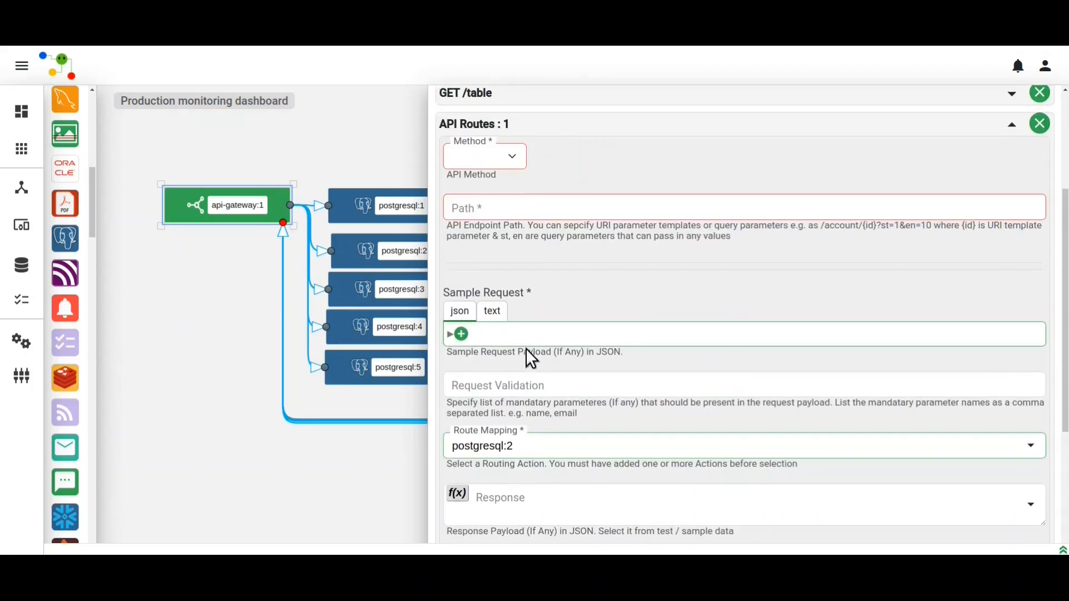
{"action": "left_click", "coordinate": [488, 159]}
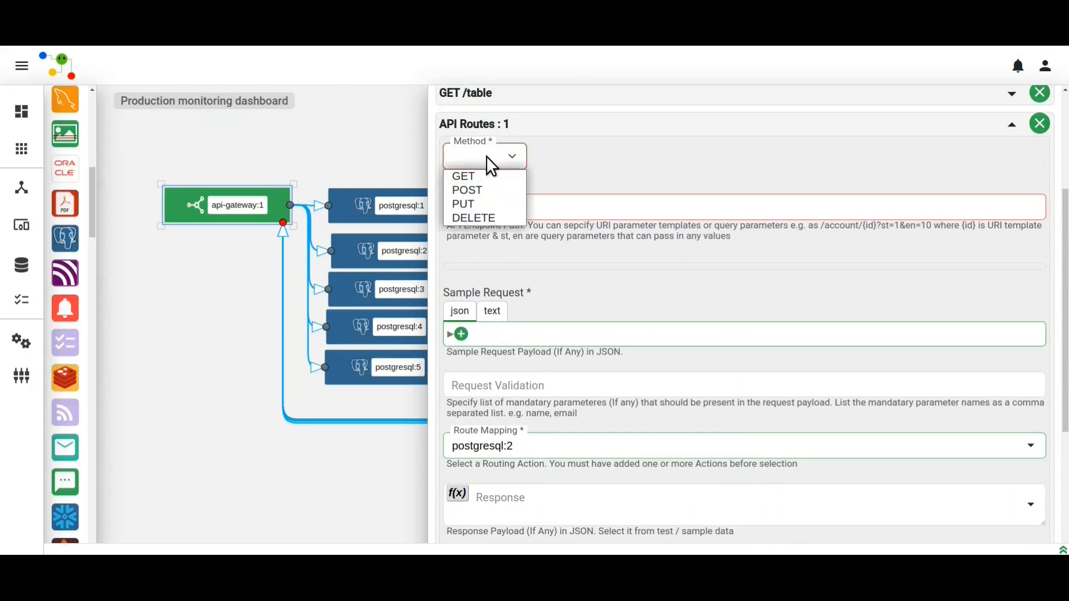
{"action": "left_click", "coordinate": [482, 172]}
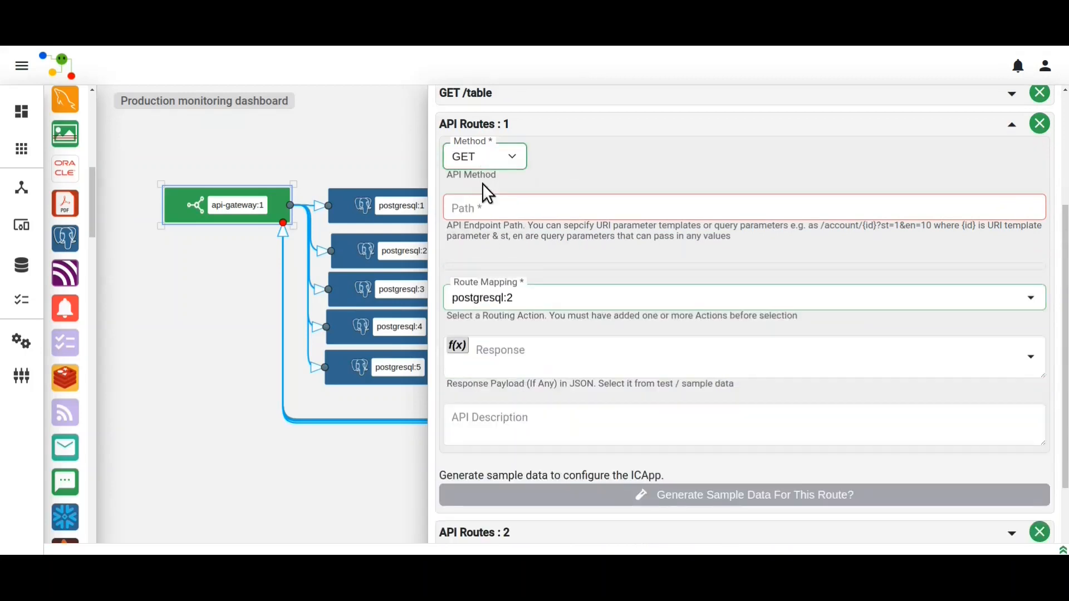
{"action": "left_click", "coordinate": [490, 198]}
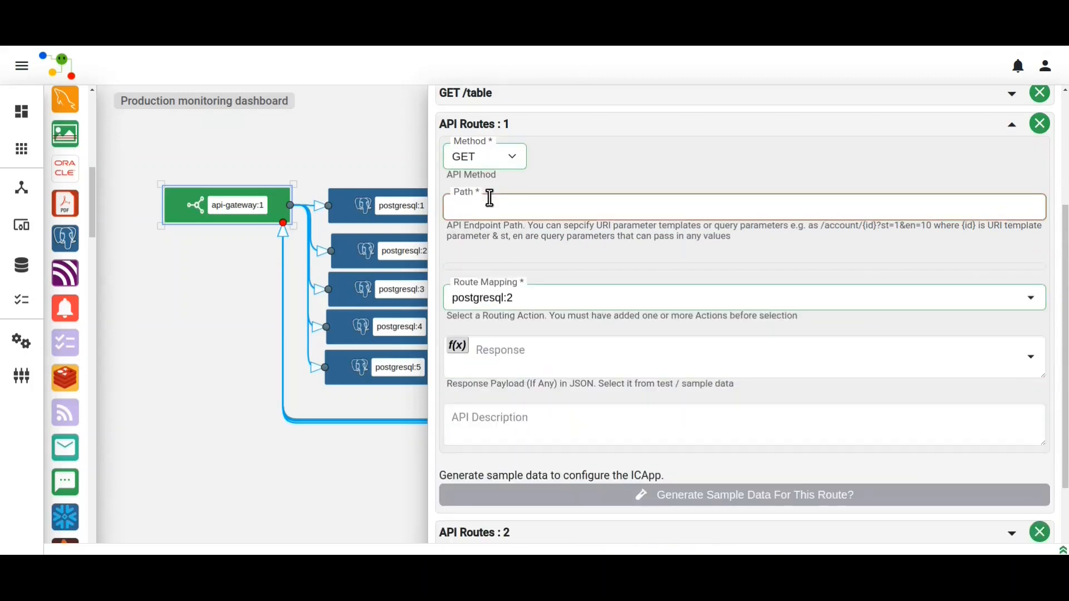
{"action": "type", "text": "/"}
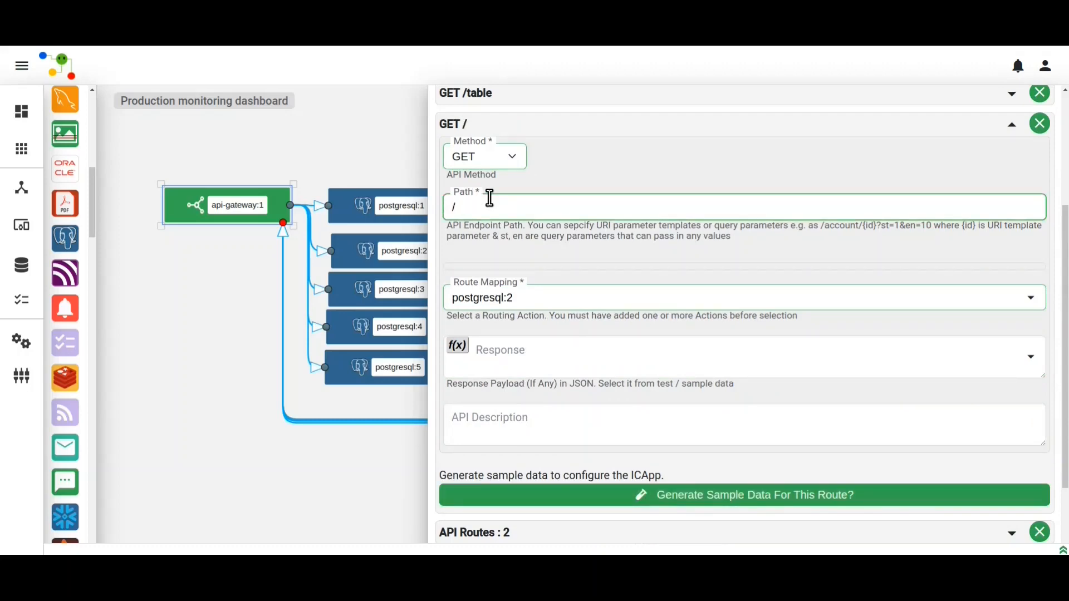
{"action": "type", "text": "pvi"}
Set the GET /pvl route's response to the full postgresql:2[] array.
{"action": "left_click", "coordinate": [511, 353]}
{"action": "scroll", "coordinate": [580, 318], "scroll_direction": "down", "scroll_amount": 3}
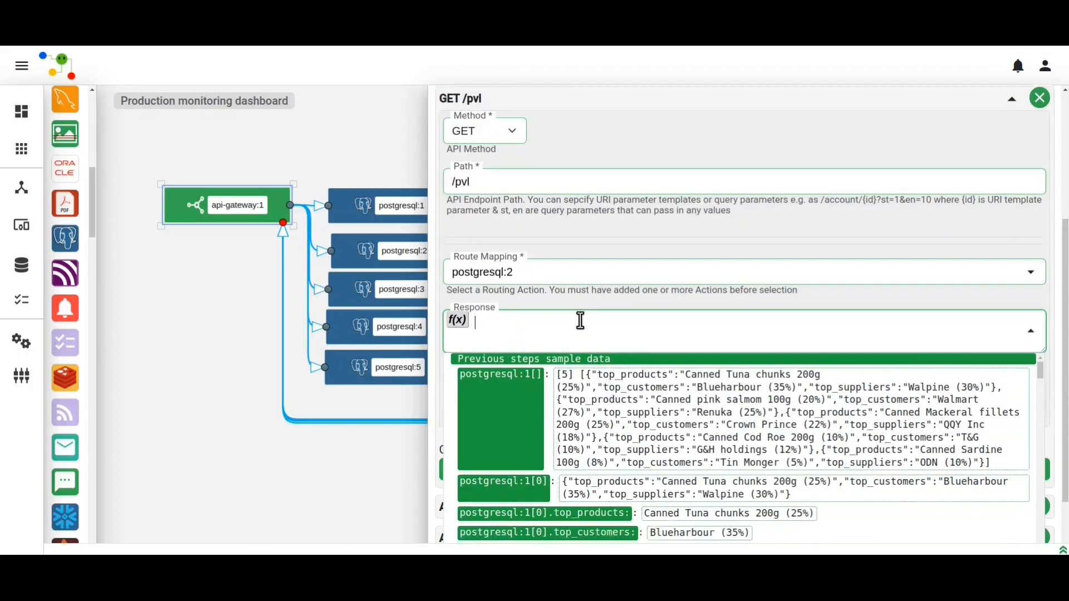
{"action": "scroll", "coordinate": [573, 351], "scroll_direction": "down", "scroll_amount": 3}
{"action": "left_click", "coordinate": [527, 279]}
Define API route 2 as GET with the path "/pdc" and the postgresql:3 sample data as its response.
{"action": "scroll", "coordinate": [520, 334], "scroll_direction": "down", "scroll_amount": 1}
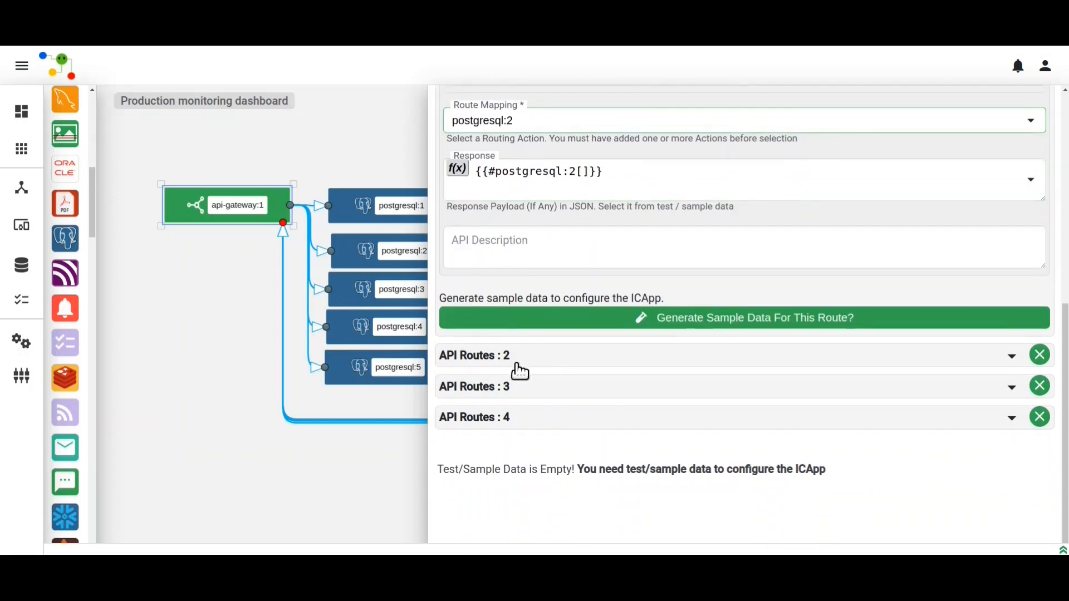
{"action": "left_click", "coordinate": [515, 366]}
{"action": "left_click", "coordinate": [497, 209]}
{"action": "left_click", "coordinate": [462, 229]}
{"action": "left_click", "coordinate": [495, 262]}
{"action": "type", "text": "/pdc"}
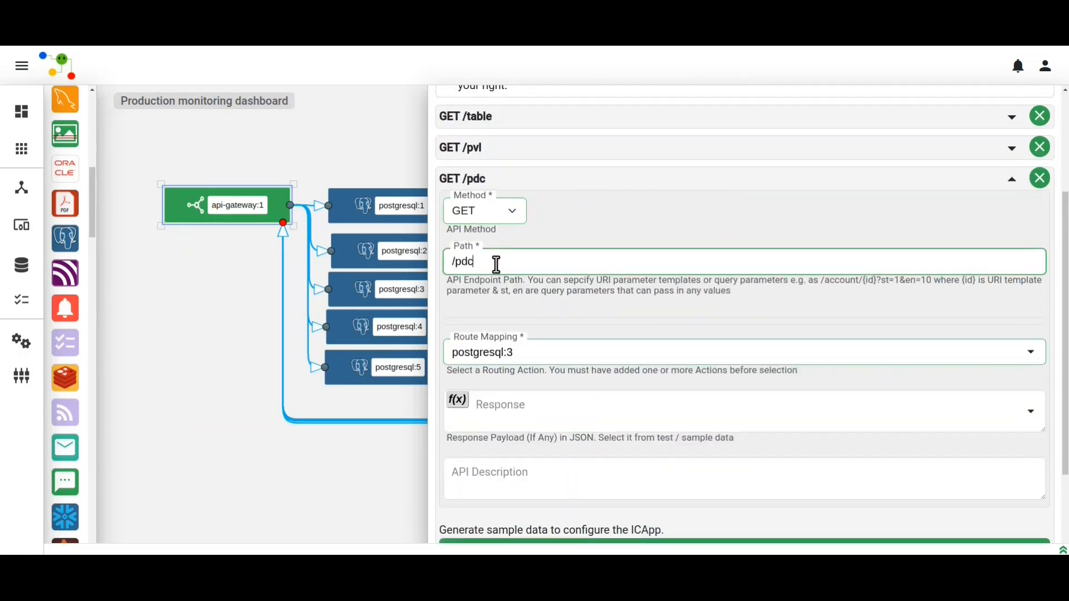
{"action": "scroll", "coordinate": [497, 265], "scroll_direction": "down", "scroll_amount": 3}
{"action": "left_click", "coordinate": [501, 280]}
{"action": "scroll", "coordinate": [508, 362], "scroll_direction": "down", "scroll_amount": 5}
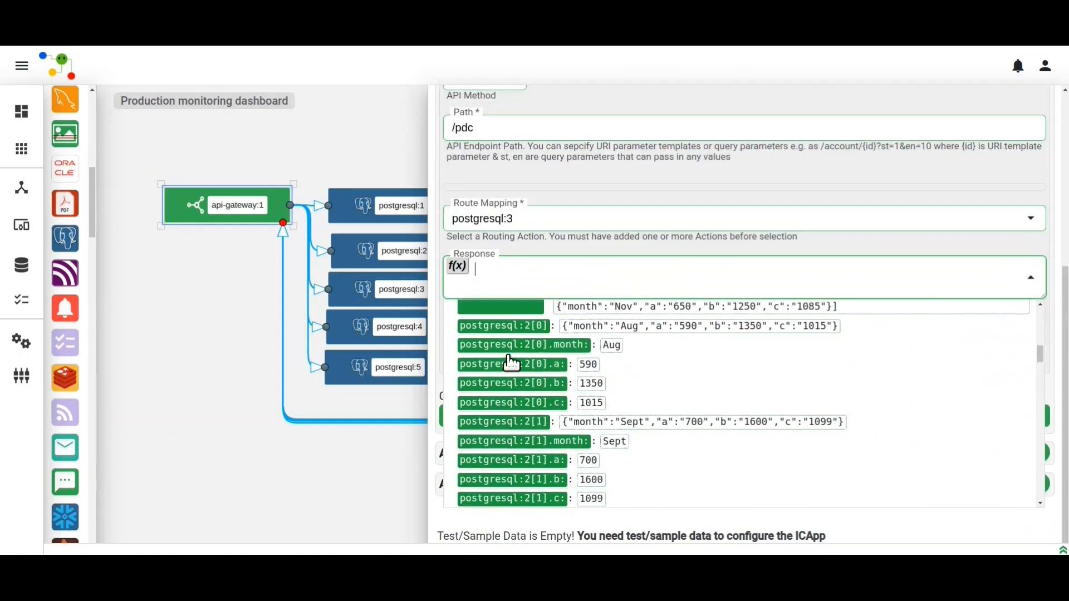
{"action": "left_click", "coordinate": [518, 452]}
Define API route 3 as GET with the path "/trend" and the full postgresql:4[] array as its response.
{"action": "scroll", "coordinate": [520, 362], "scroll_direction": "down", "scroll_amount": 1}
{"action": "left_click", "coordinate": [512, 388]}
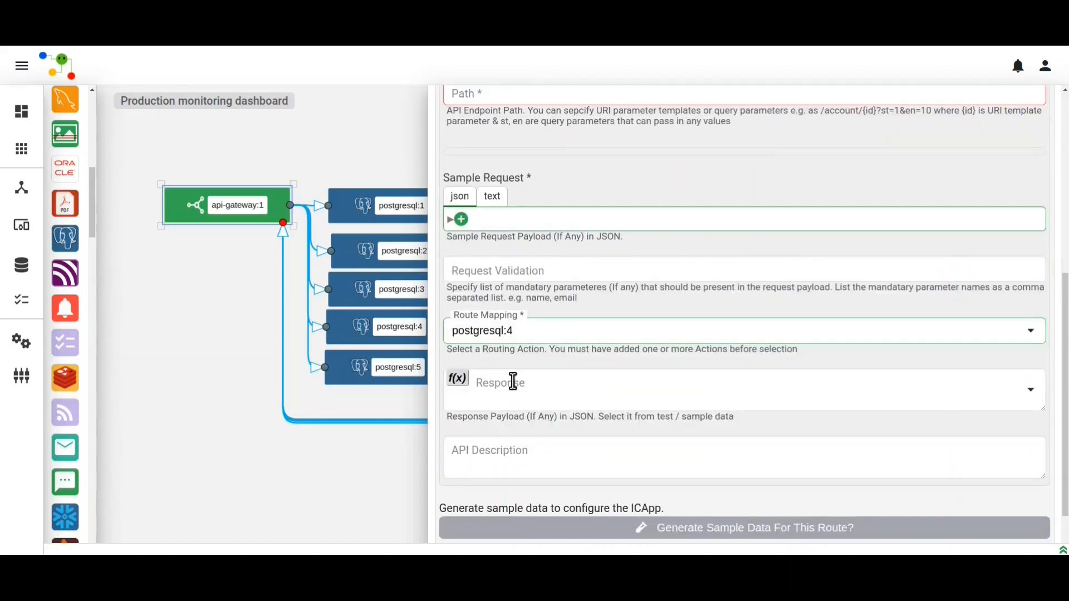
{"action": "left_click", "coordinate": [495, 242]}
{"action": "left_click", "coordinate": [473, 263]}
{"action": "left_click", "coordinate": [511, 293]}
{"action": "type", "text": "/trend"}
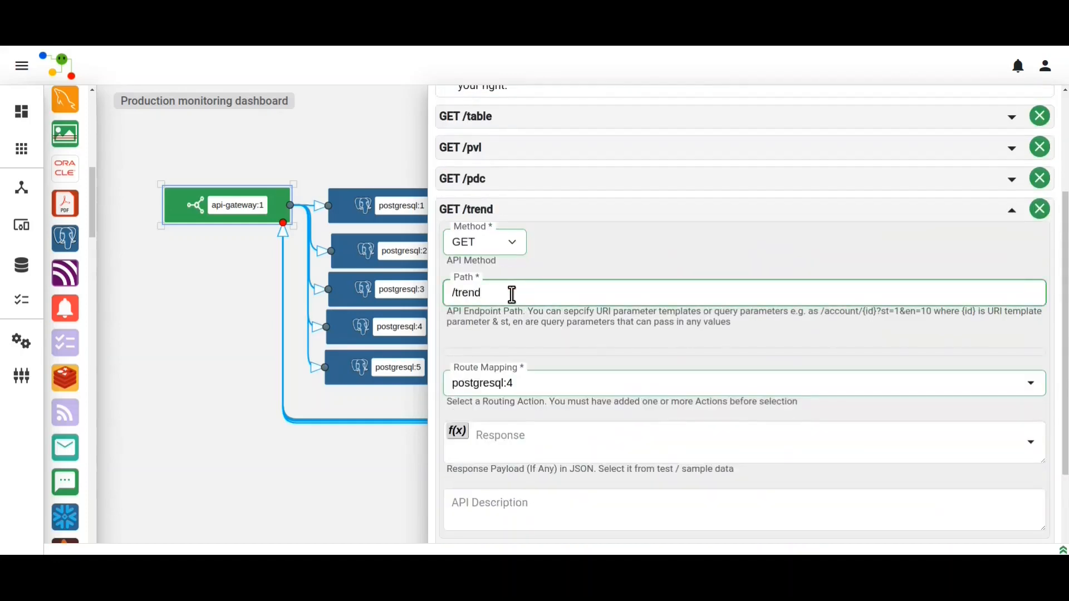
{"action": "scroll", "coordinate": [511, 293], "scroll_direction": "down", "scroll_amount": 3}
{"action": "left_click", "coordinate": [517, 307]}
{"action": "scroll", "coordinate": [527, 397], "scroll_direction": "down", "scroll_amount": 15}
{"action": "left_click", "coordinate": [527, 398]}
Set API route 4 to the GET method with the path "/ytd".
{"action": "scroll", "coordinate": [527, 395], "scroll_direction": "down", "scroll_amount": 1}
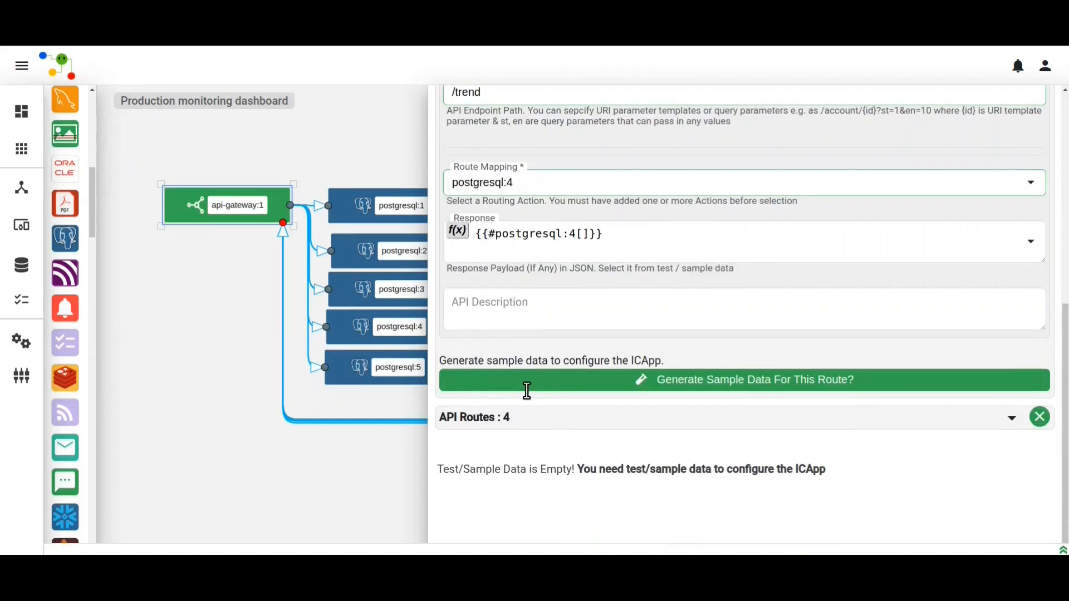
{"action": "left_click", "coordinate": [522, 418]}
{"action": "scroll", "coordinate": [535, 330], "scroll_direction": "up", "scroll_amount": 3}
{"action": "left_click", "coordinate": [503, 209]}
{"action": "left_click", "coordinate": [462, 227]}
{"action": "left_click", "coordinate": [506, 255]}
{"action": "type", "text": "/"}
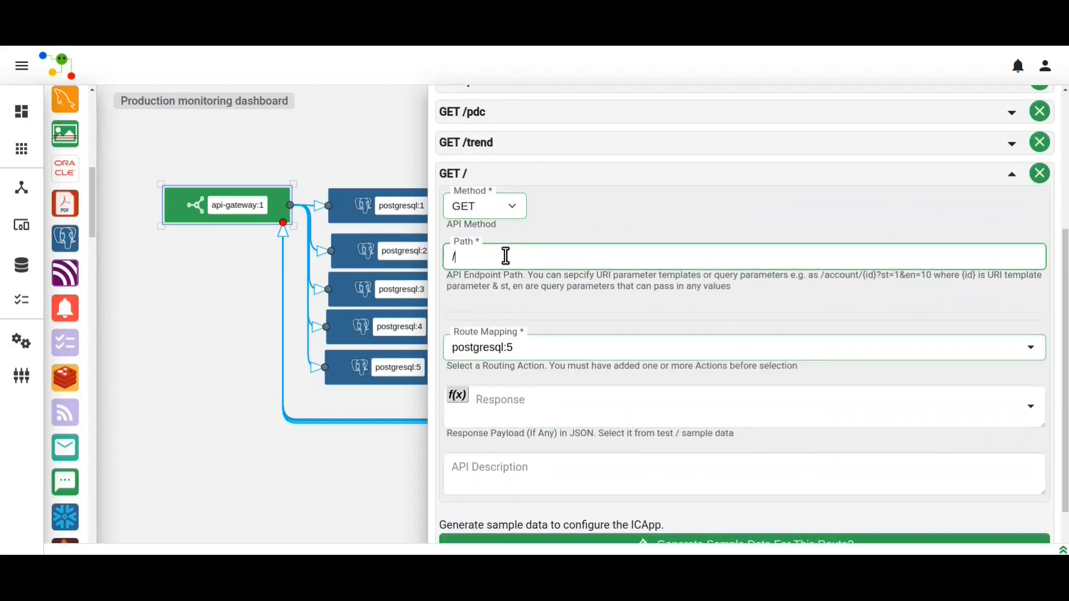
{"action": "type", "text": "ytd"}
Set the GET /ytd route's response to the postgresql:5 sample data.
{"action": "scroll", "coordinate": [507, 334], "scroll_direction": "down", "scroll_amount": 1}
{"action": "left_click", "coordinate": [506, 346]}
{"action": "scroll", "coordinate": [554, 411], "scroll_direction": "down", "scroll_amount": 15}
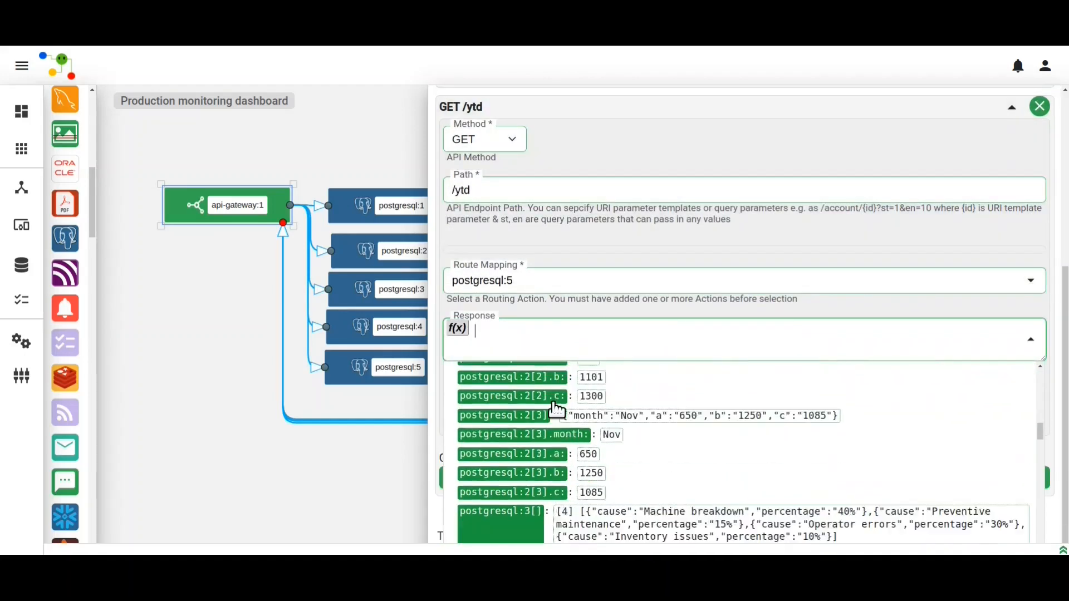
{"action": "scroll", "coordinate": [557, 410], "scroll_direction": "down", "scroll_amount": 3}
{"action": "left_click", "coordinate": [540, 453]}
Save the API gateway configuration, switch the ICApp to its run state and close the setup.
{"action": "scroll", "coordinate": [543, 453], "scroll_direction": "up", "scroll_amount": 6}
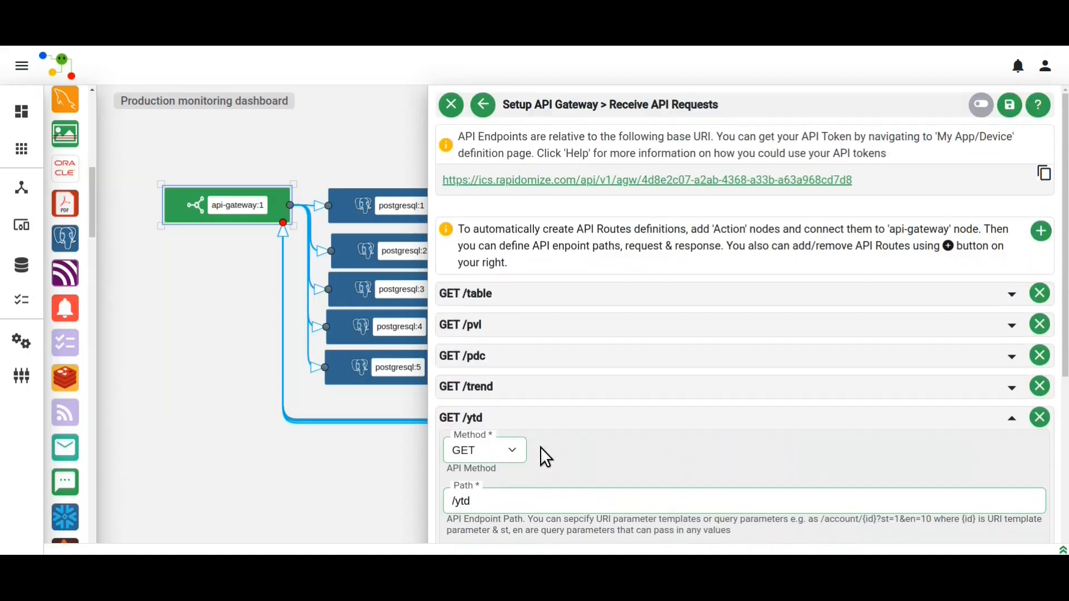
{"action": "left_click", "coordinate": [1013, 106]}
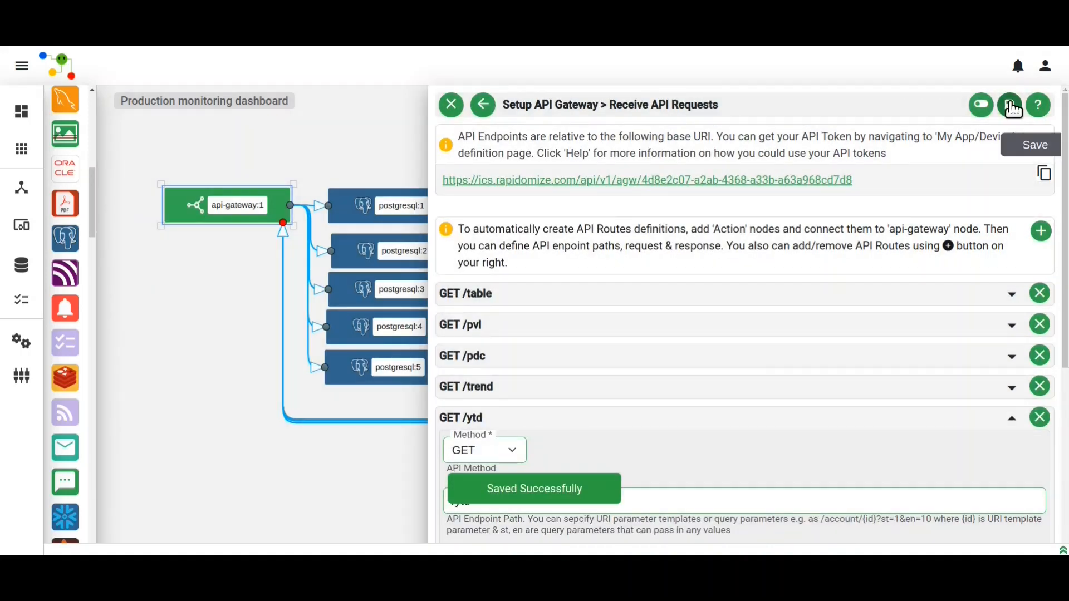
{"action": "left_click", "coordinate": [981, 107]}
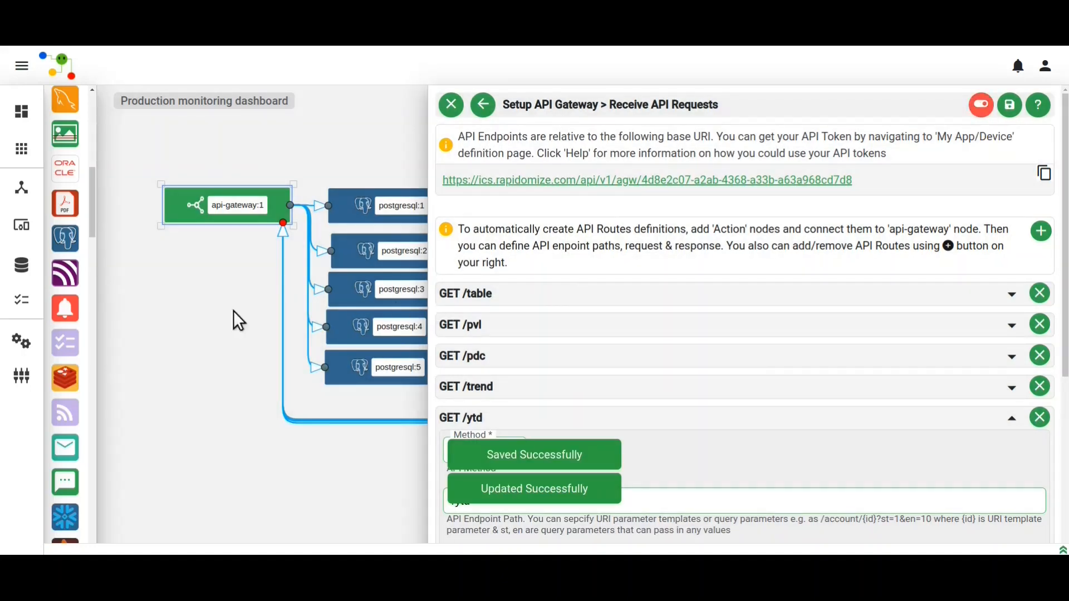
{"action": "left_click", "coordinate": [168, 312]}
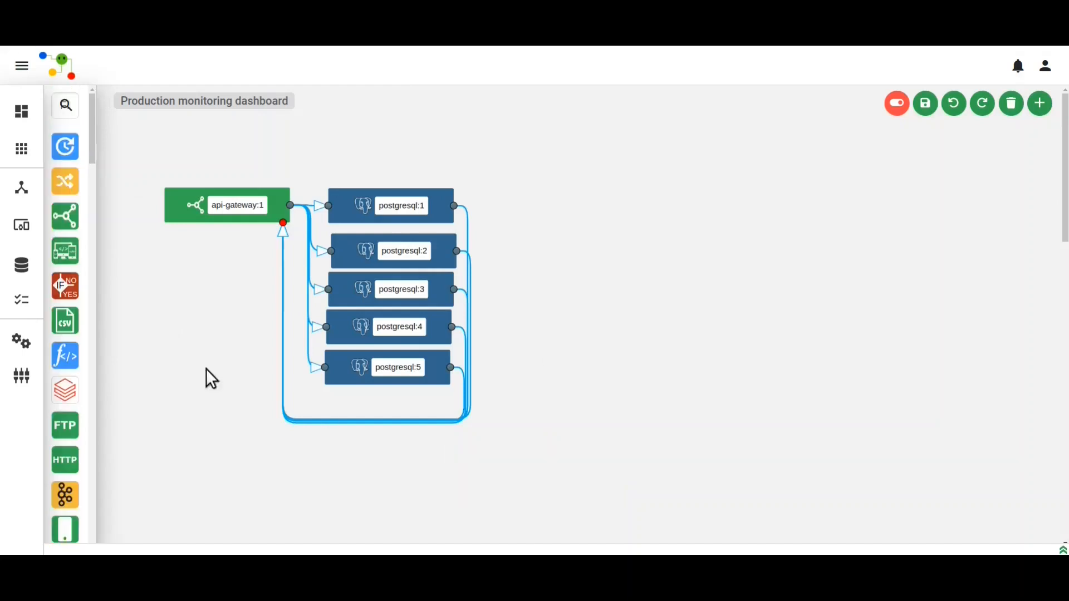
Open the "Production monitoring dashboard" interface for editing in the layout designer.
{"action": "left_click", "coordinate": [17, 161]}
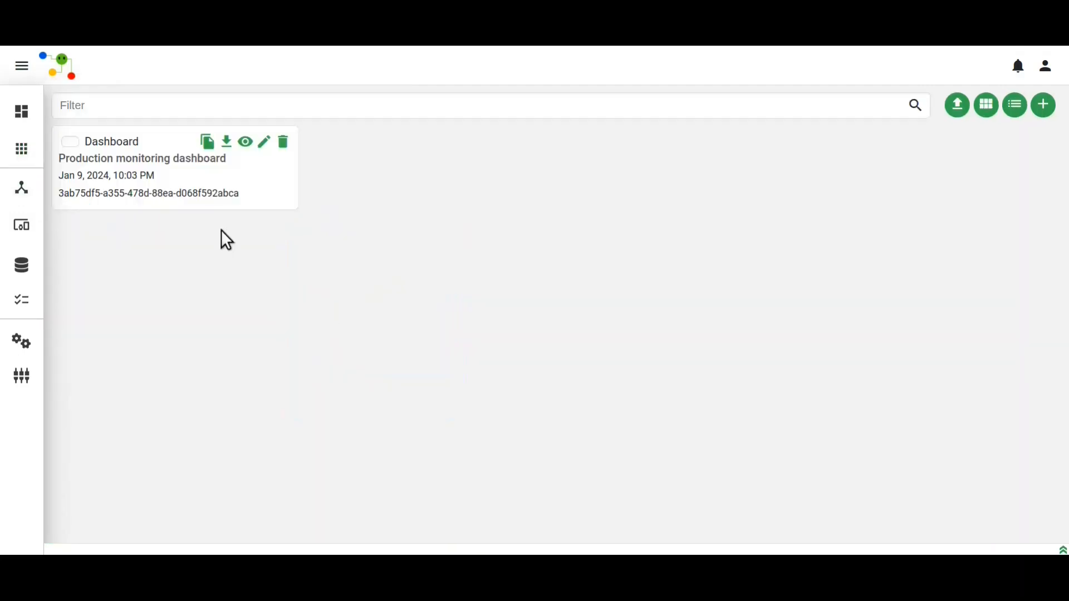
{"action": "left_click", "coordinate": [265, 144]}
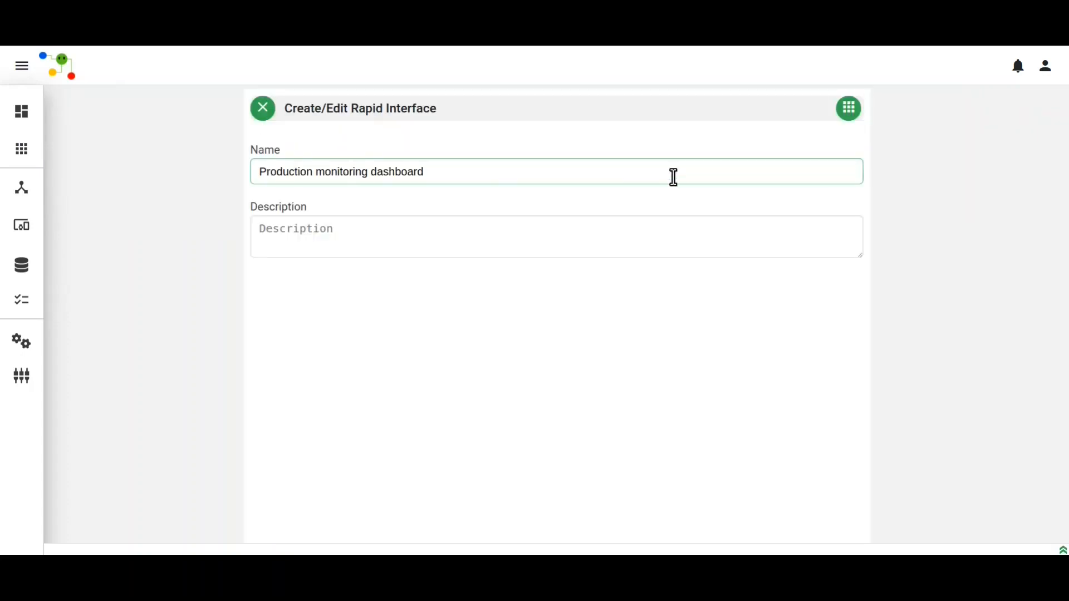
{"action": "left_click", "coordinate": [850, 110]}
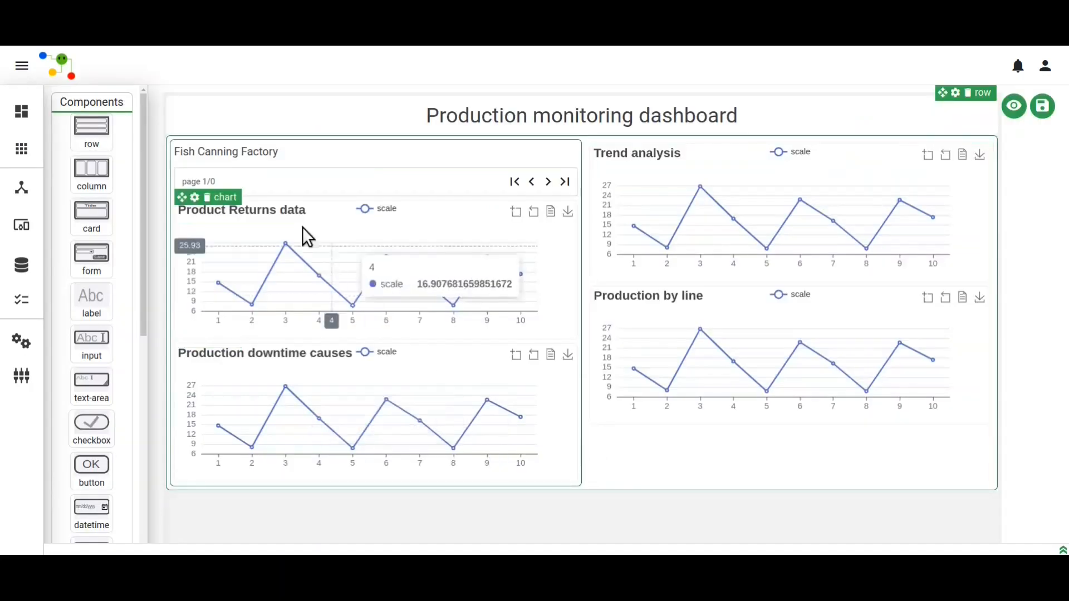
Set the Fish Canning Factory table's data source to the first-listed "Production monitoring dashboard" ICApp and its GET /table API.
{"action": "left_click", "coordinate": [275, 178]}
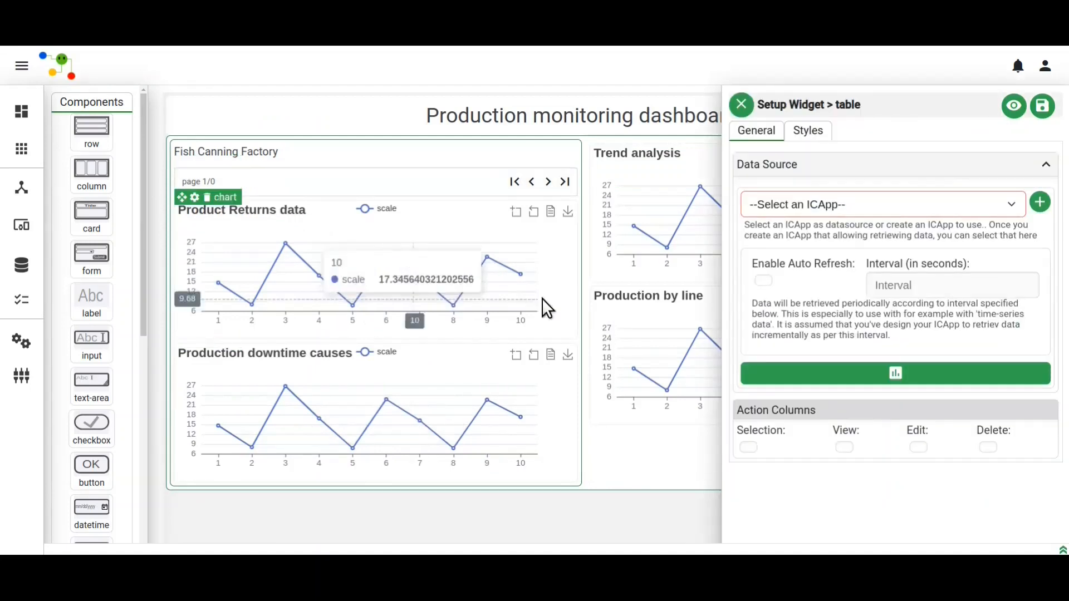
{"action": "left_click", "coordinate": [774, 210]}
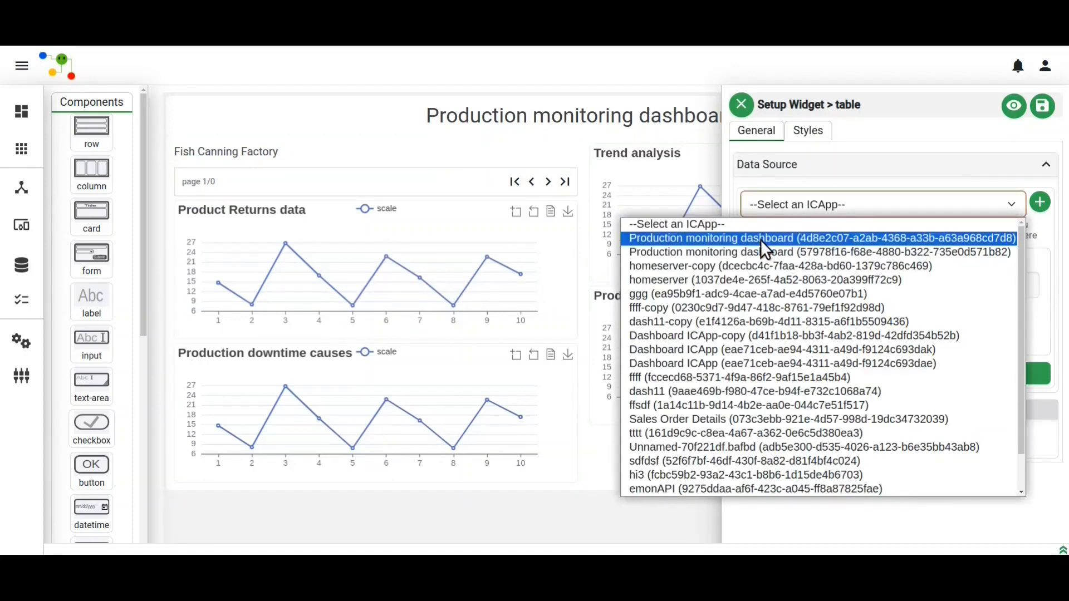
{"action": "left_click", "coordinate": [760, 239]}
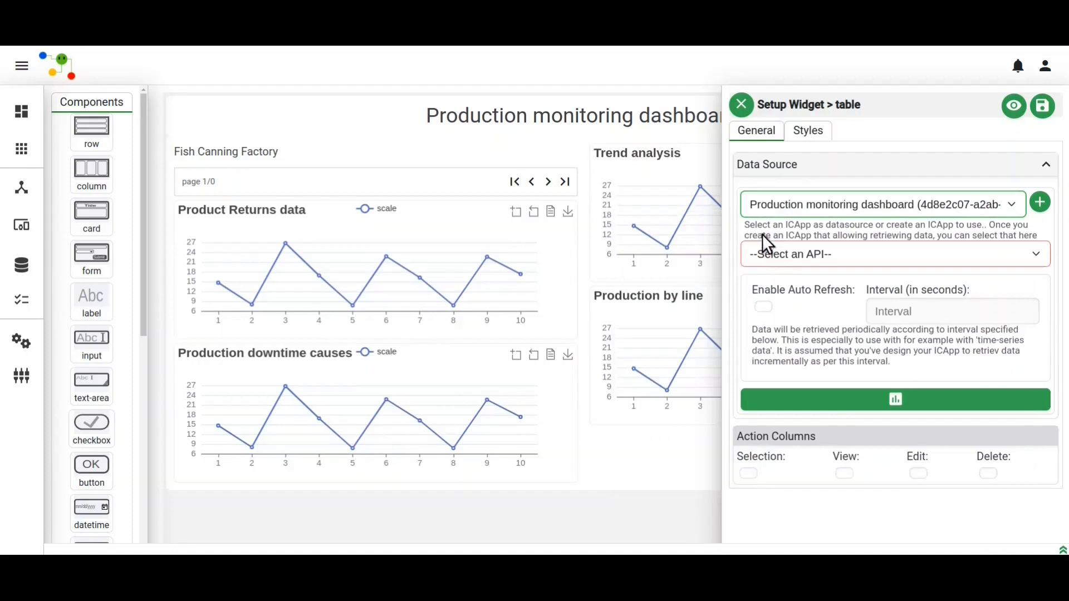
{"action": "left_click", "coordinate": [830, 255]}
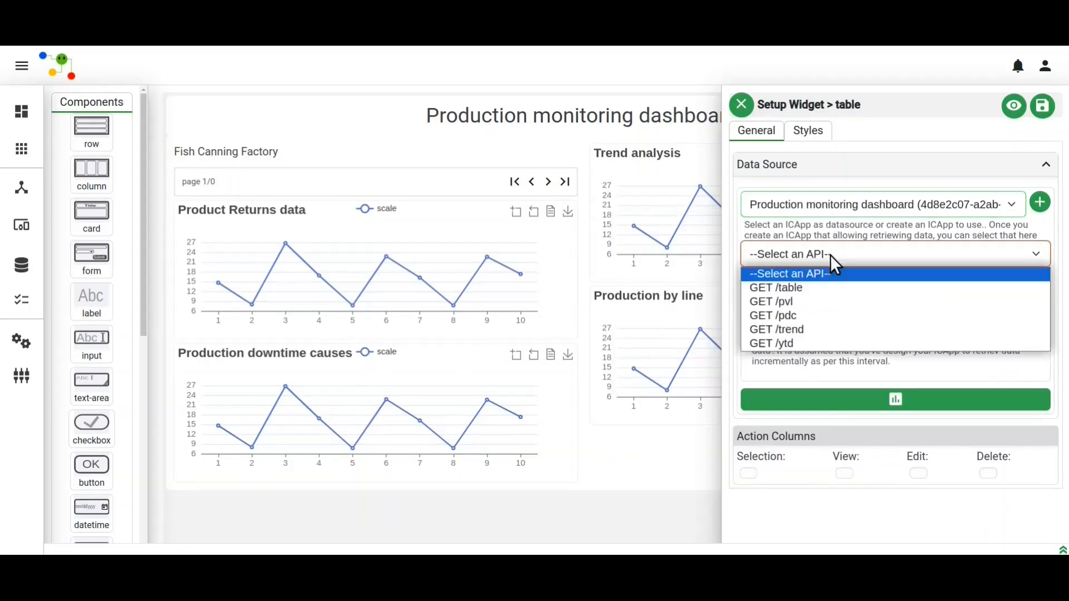
{"action": "left_click", "coordinate": [791, 288]}
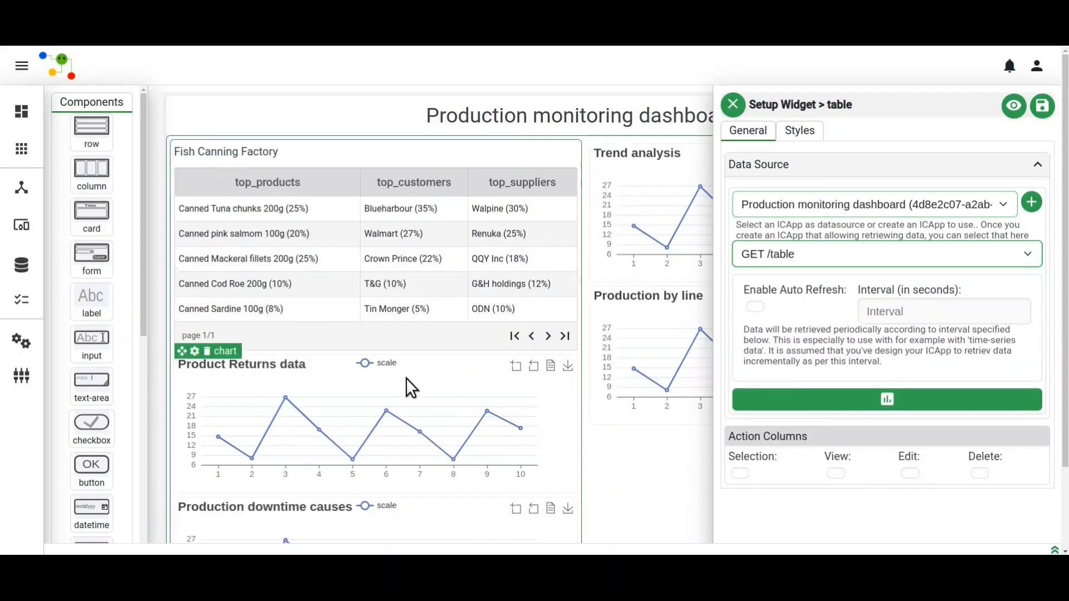
Set the Product Returns data chart's data source to the first-listed "Production monitoring dashboard" ICApp with the GET /ytd API.
{"action": "left_click", "coordinate": [322, 375]}
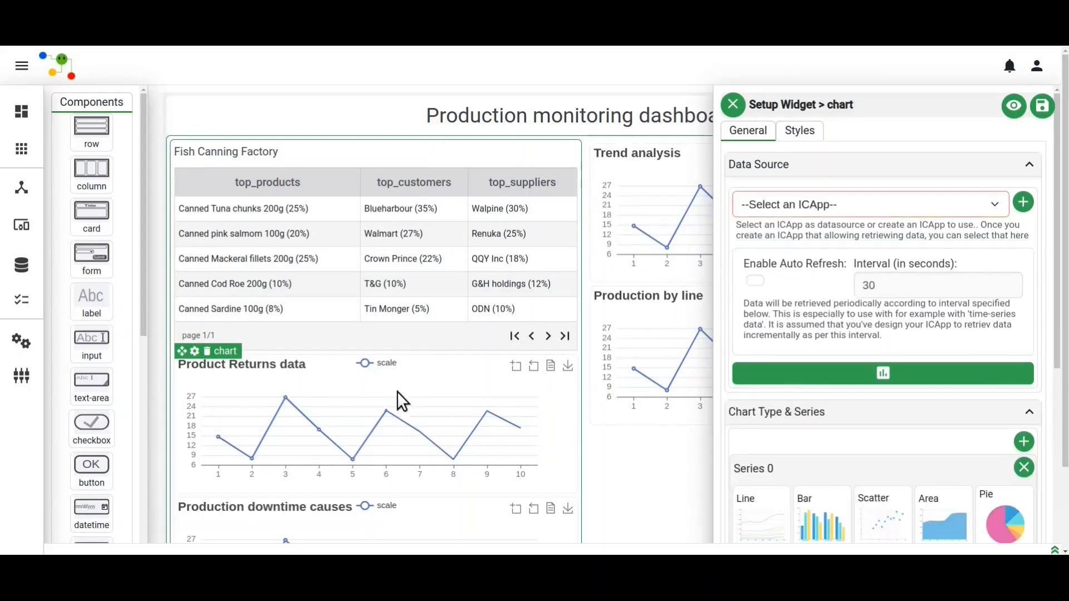
{"action": "left_click", "coordinate": [771, 201]}
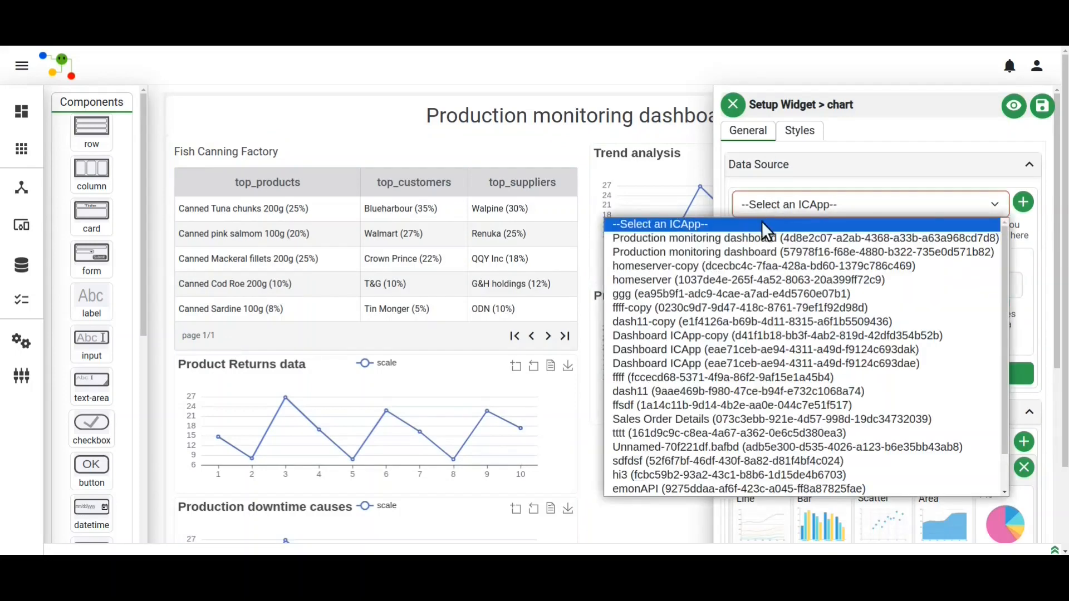
{"action": "left_click", "coordinate": [763, 244]}
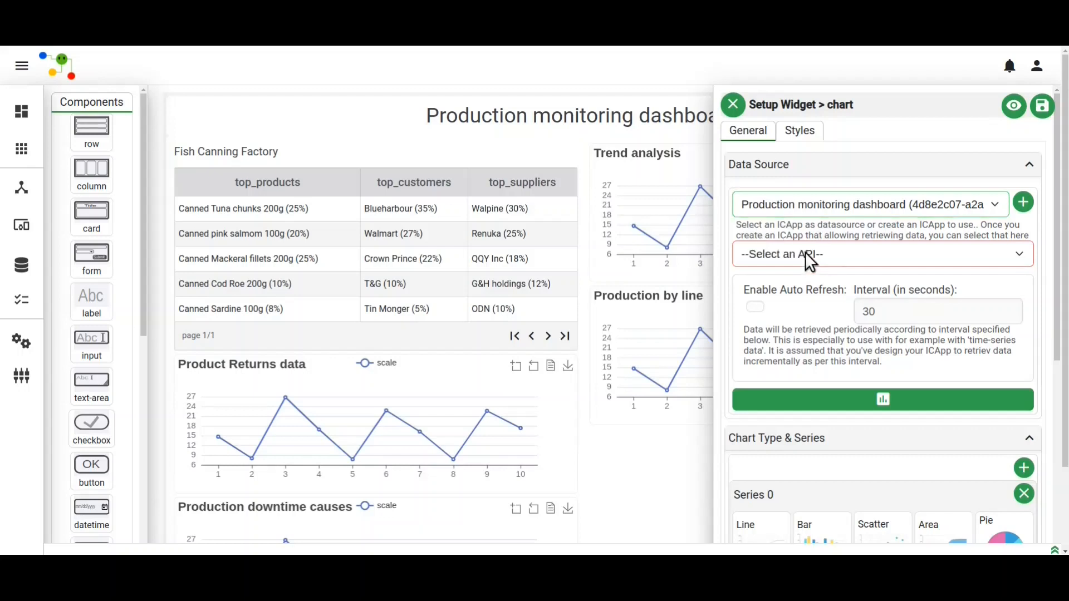
{"action": "left_click", "coordinate": [811, 262]}
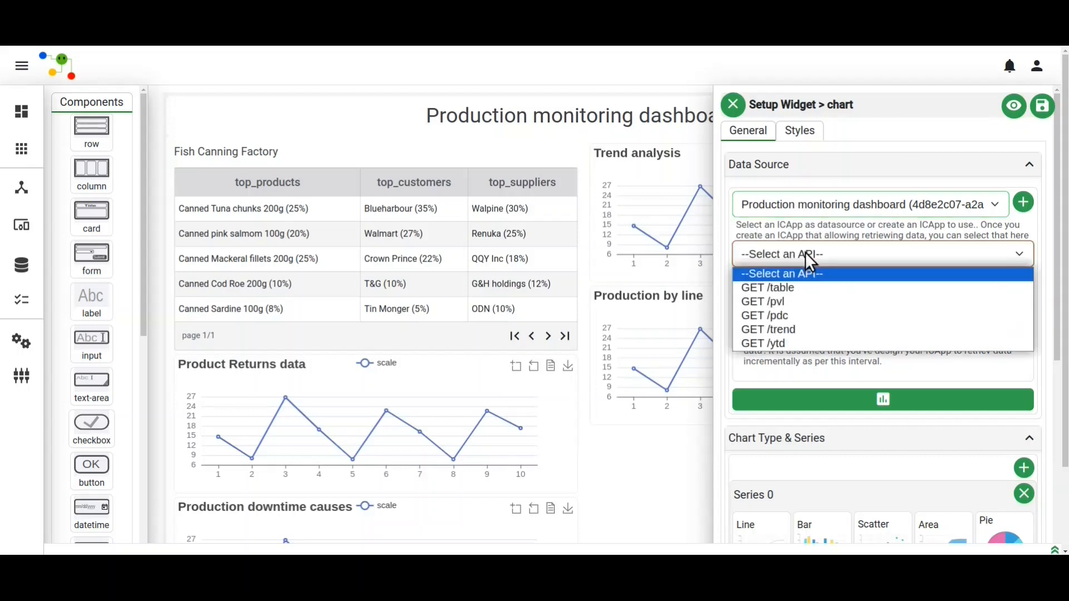
{"action": "left_click", "coordinate": [803, 344]}
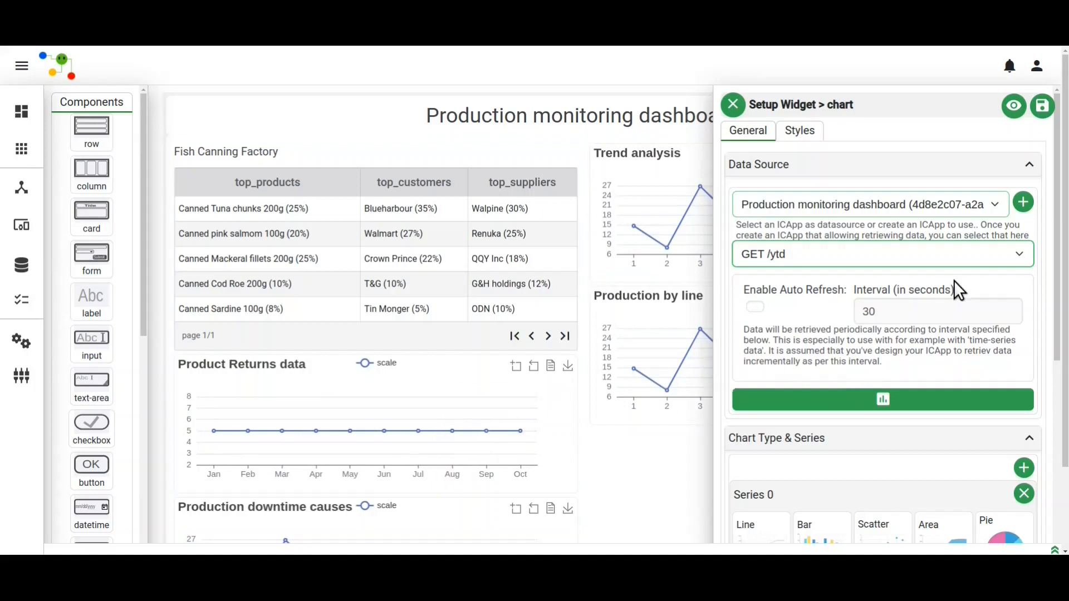
Set the Y-axis attribute of Series 0 in the Product Returns data chart to target_limit.
{"action": "scroll", "coordinate": [954, 280], "scroll_direction": "down", "scroll_amount": 5}
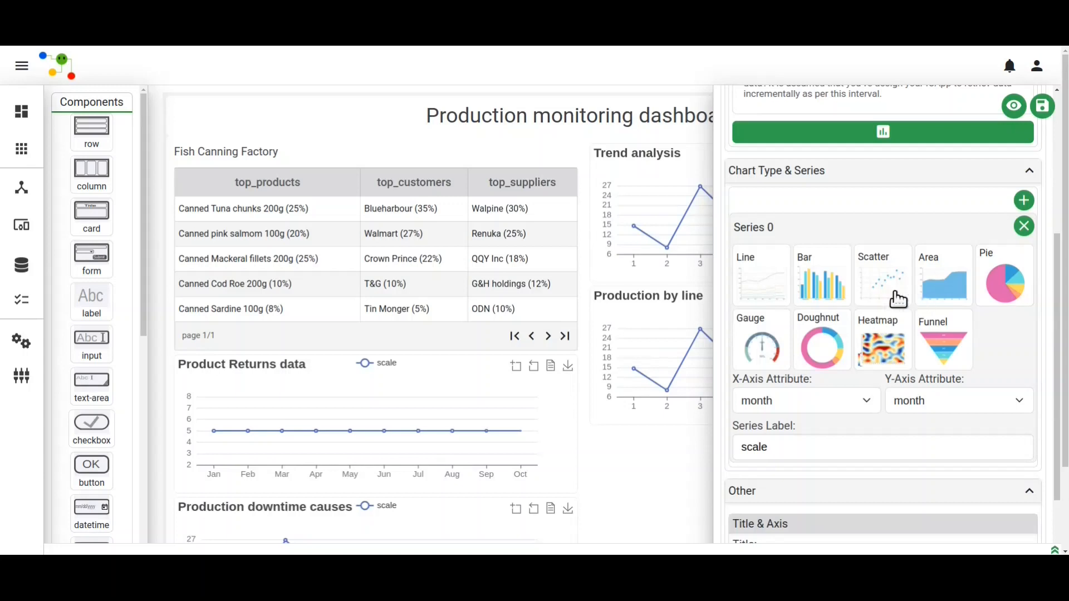
{"action": "scroll", "coordinate": [873, 386], "scroll_direction": "down", "scroll_amount": 1}
{"action": "scroll", "coordinate": [874, 387], "scroll_direction": "up", "scroll_amount": 2}
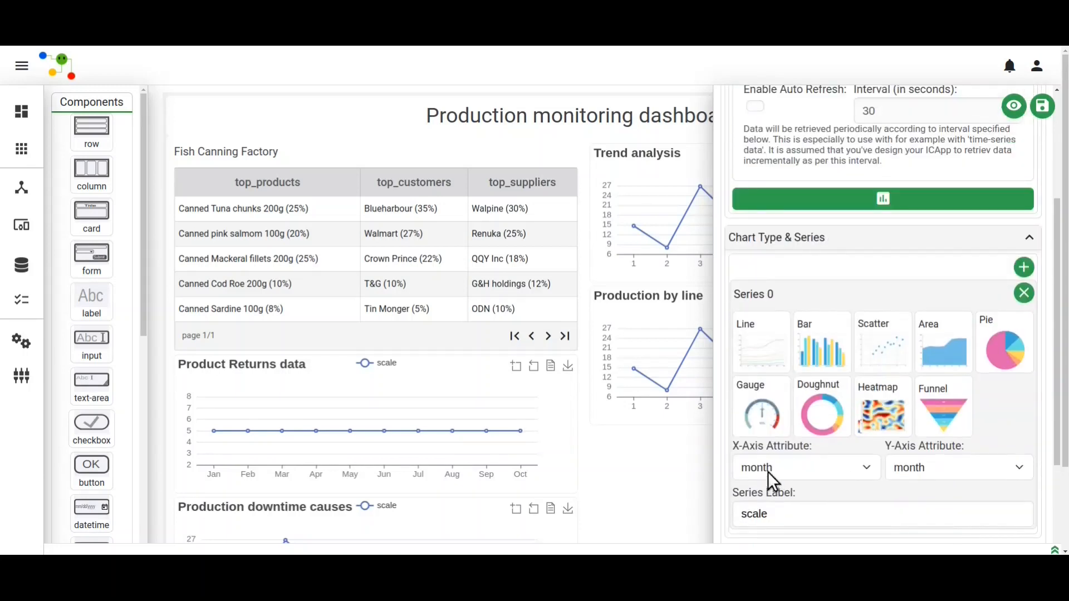
{"action": "left_click", "coordinate": [911, 477]}
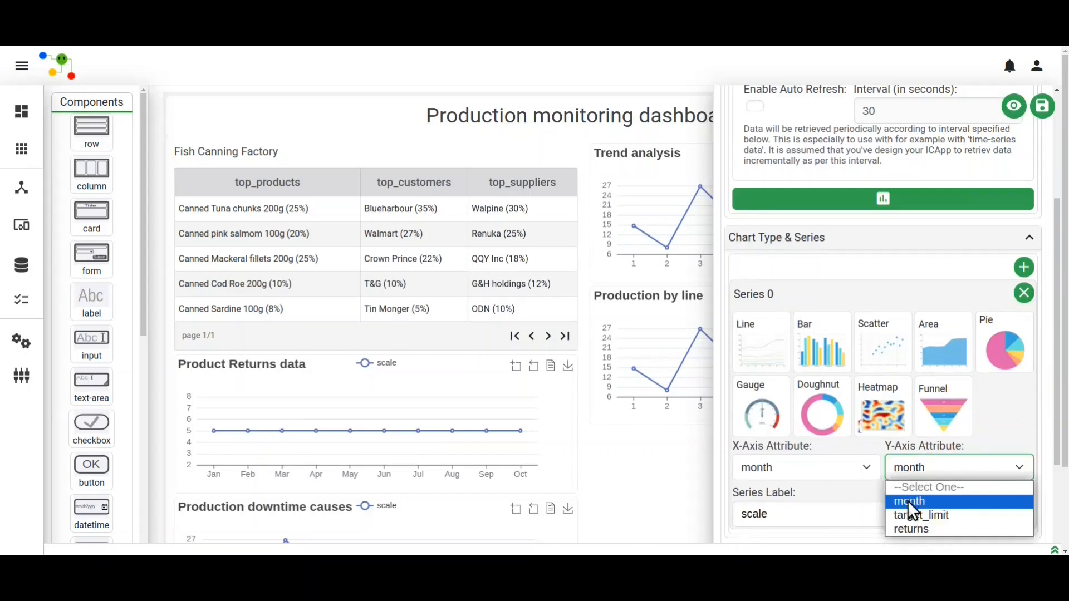
{"action": "left_click", "coordinate": [911, 516]}
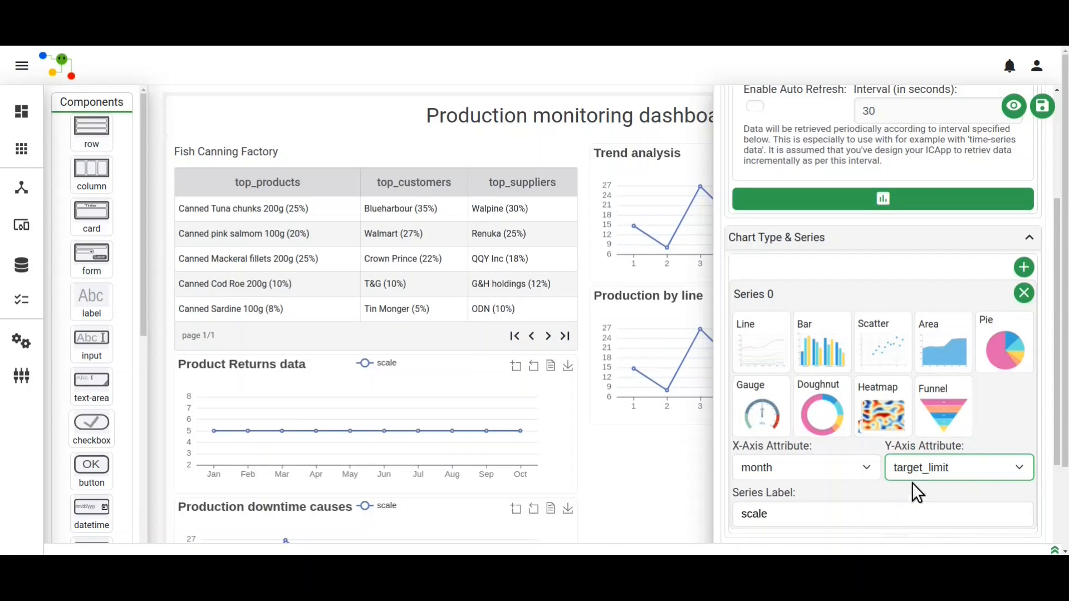
Add a second series to the Product Returns data chart with month on the X-axis and returns on the Y-axis.
{"action": "left_click", "coordinate": [1028, 271]}
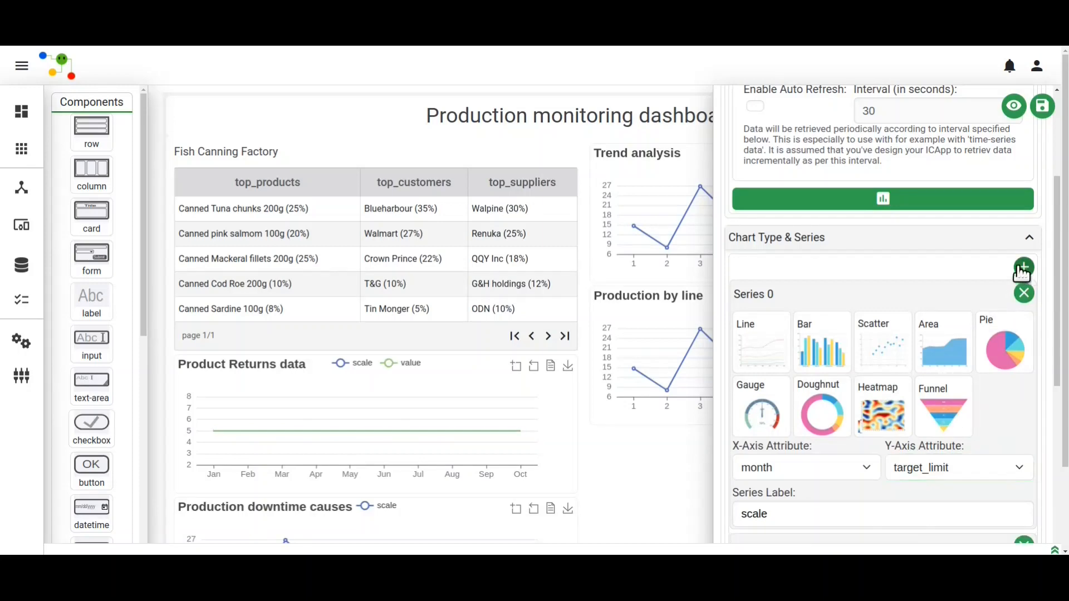
{"action": "scroll", "coordinate": [802, 317], "scroll_direction": "down", "scroll_amount": 4}
{"action": "scroll", "coordinate": [804, 322], "scroll_direction": "down", "scroll_amount": 3}
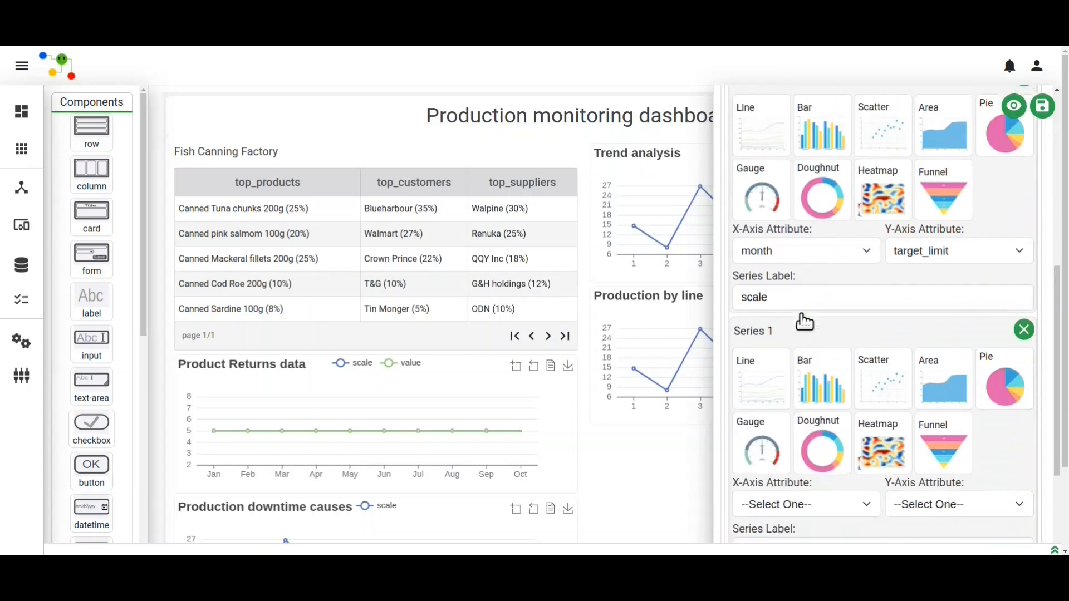
{"action": "left_click", "coordinate": [783, 393]}
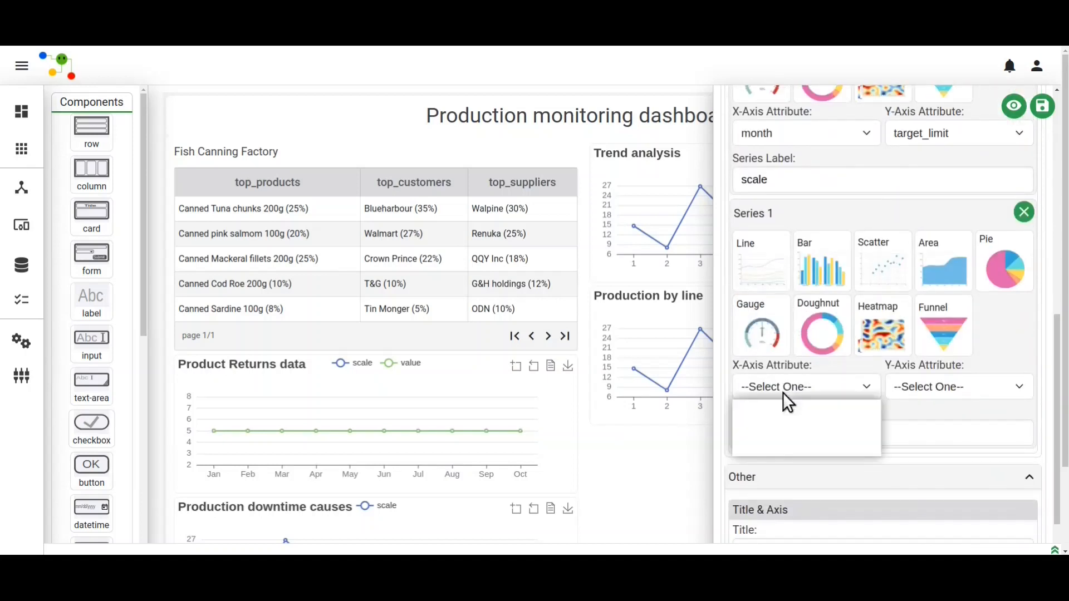
{"action": "left_click", "coordinate": [783, 422]}
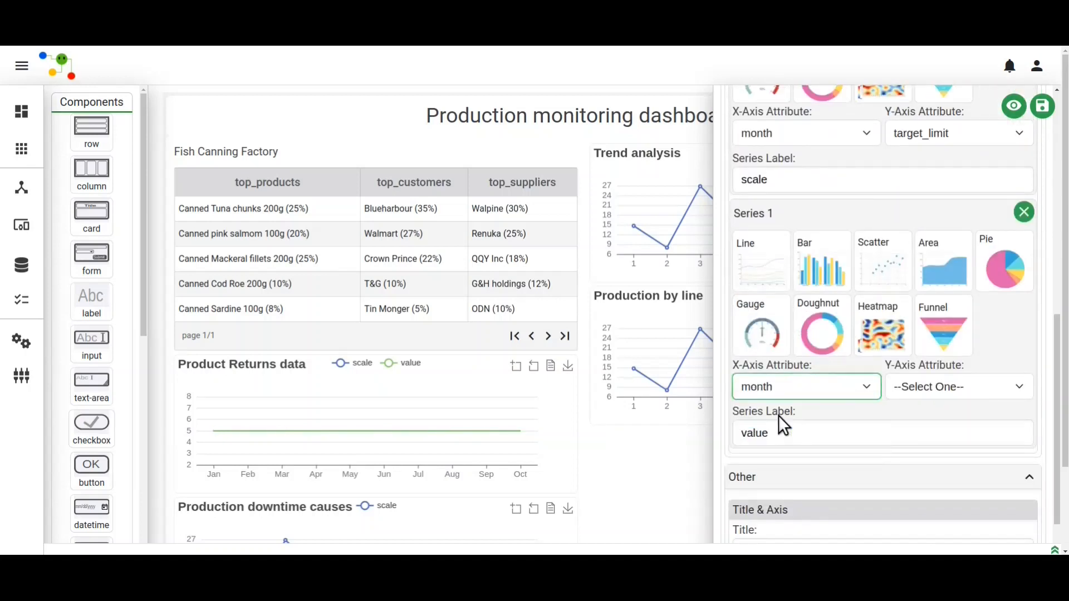
{"action": "left_click", "coordinate": [903, 393]}
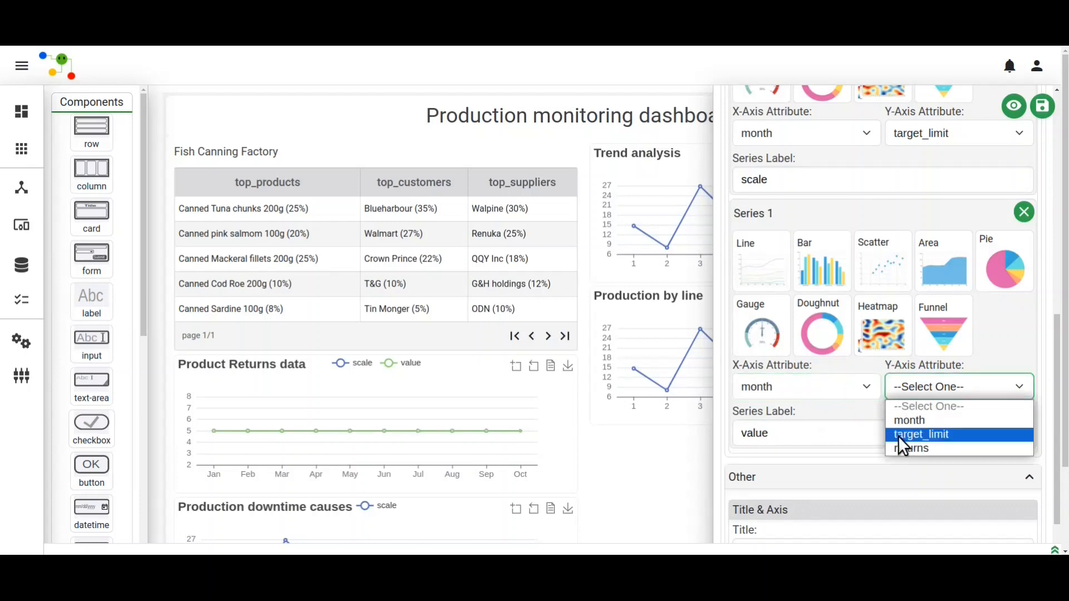
{"action": "left_click", "coordinate": [901, 450]}
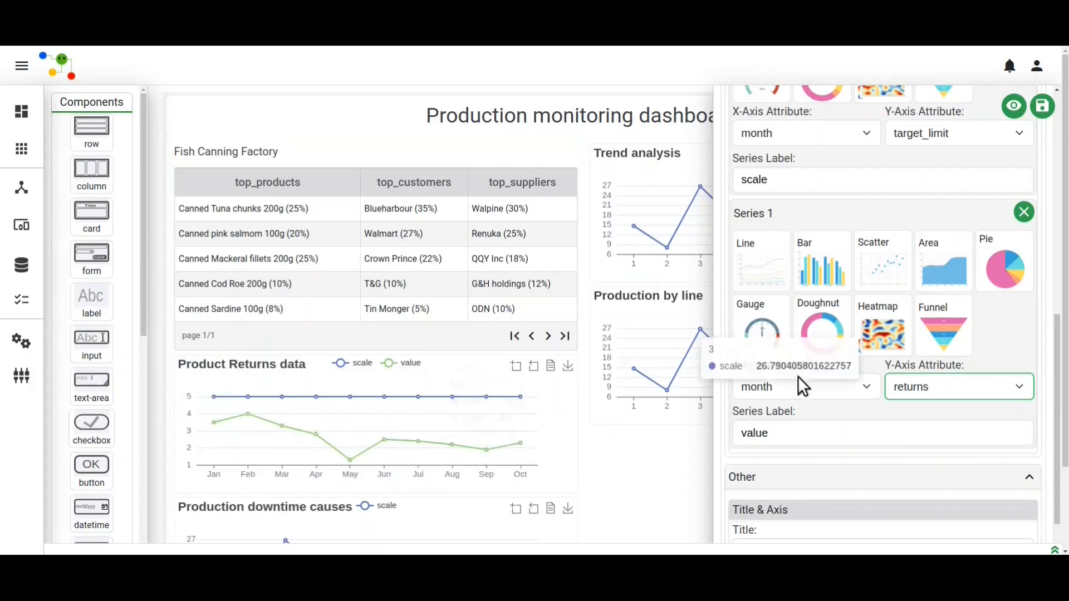
{"action": "left_click", "coordinate": [823, 402]}
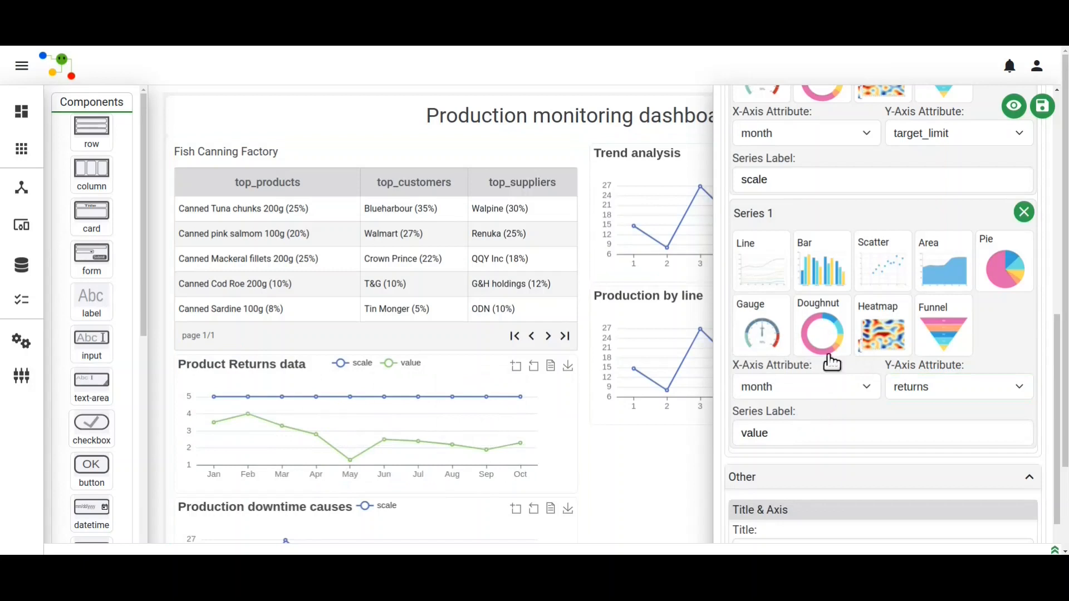
Label the Product Returns data series "Max limit" for target_limit and "returns" for returns, and save the interface.
{"action": "double_click", "coordinate": [756, 178]}
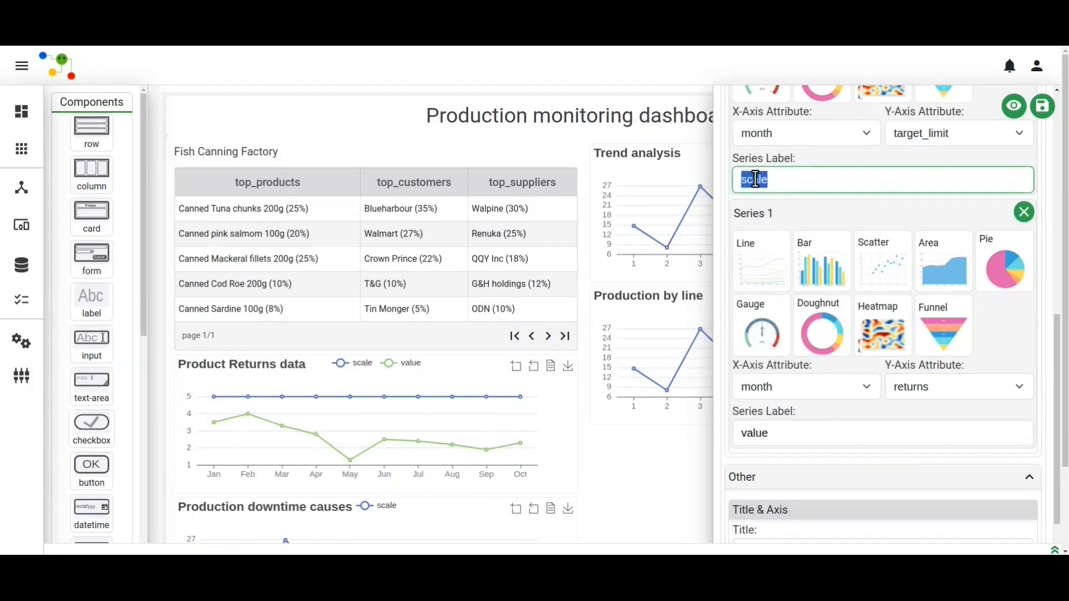
{"action": "type", "text": "limit"}
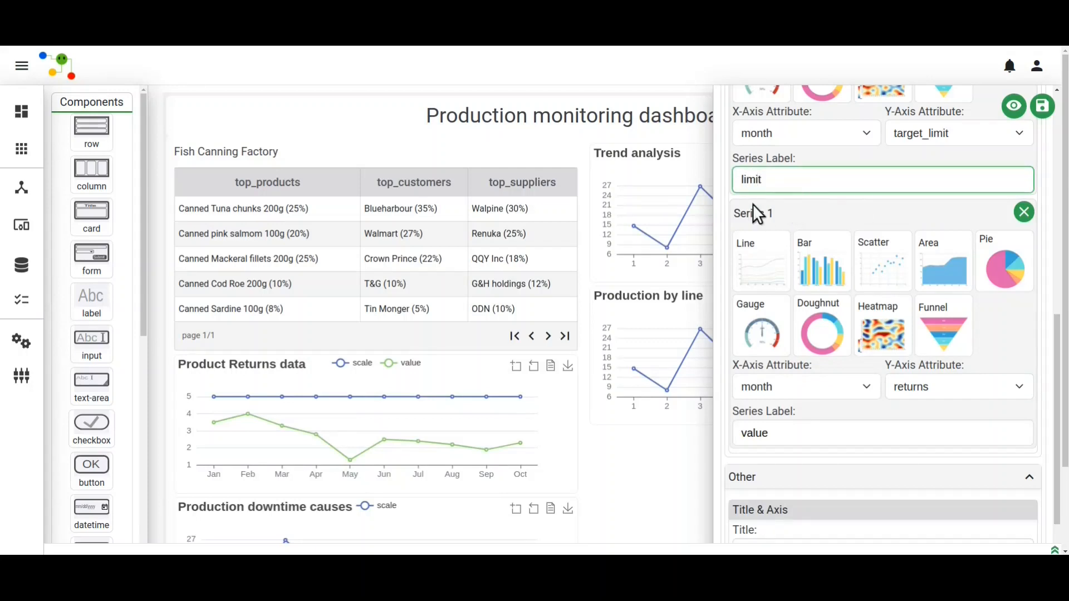
{"action": "double_click", "coordinate": [757, 426]}
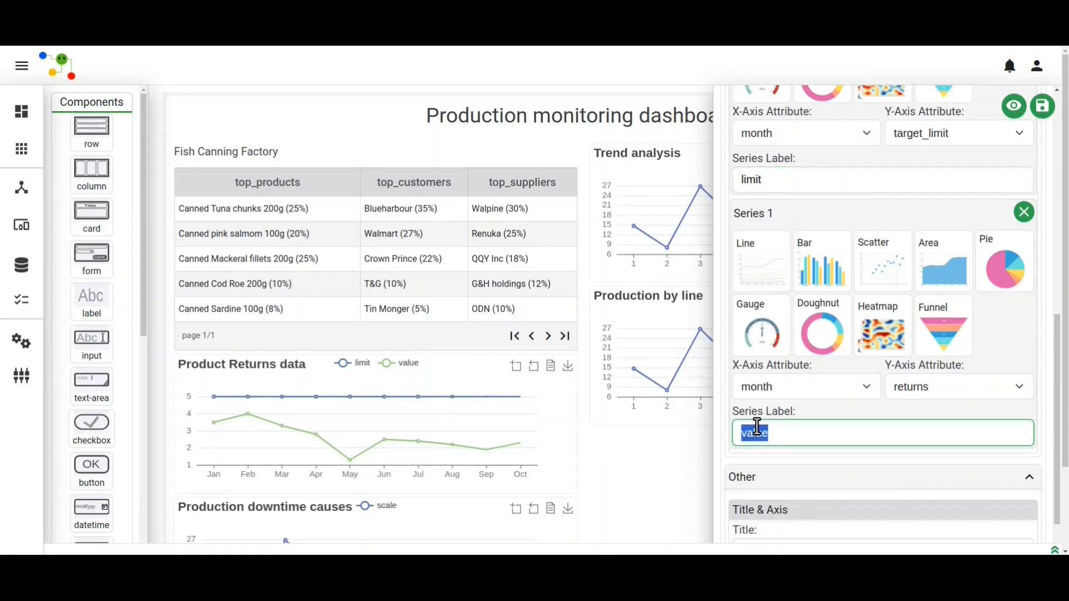
{"action": "type", "text": "returns"}
{"action": "left_click", "coordinate": [745, 181]}
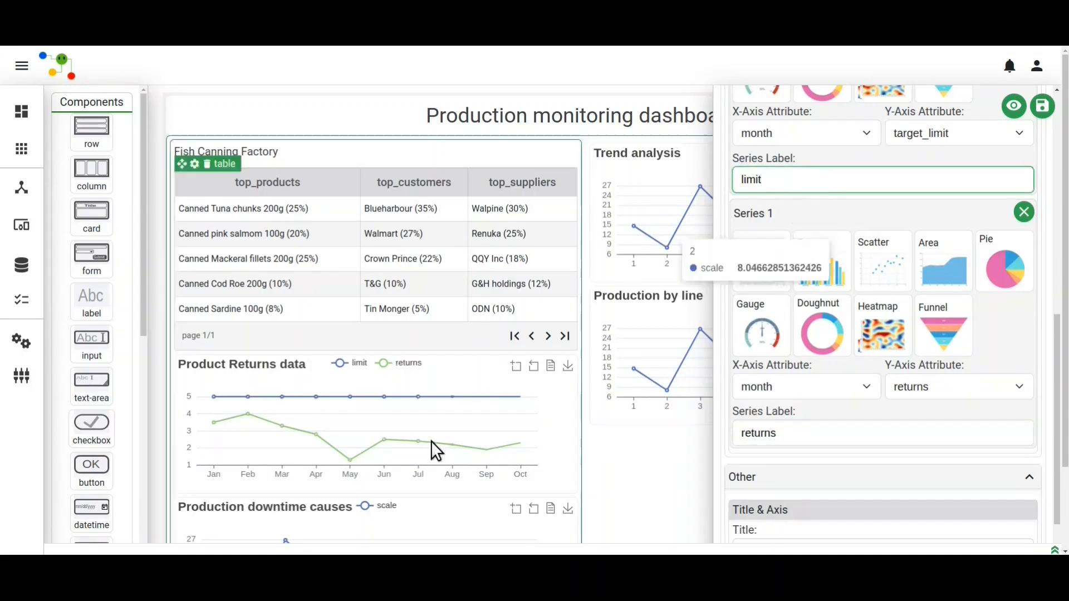
{"action": "type", "text": "Max"}
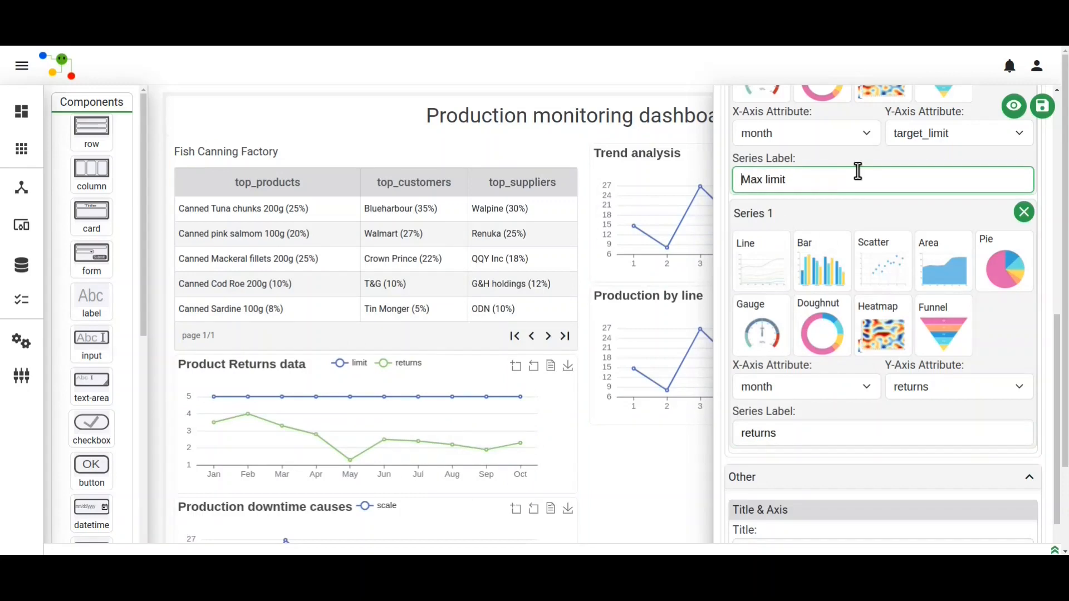
{"action": "left_click", "coordinate": [1043, 105]}
{"action": "left_click", "coordinate": [669, 113]}
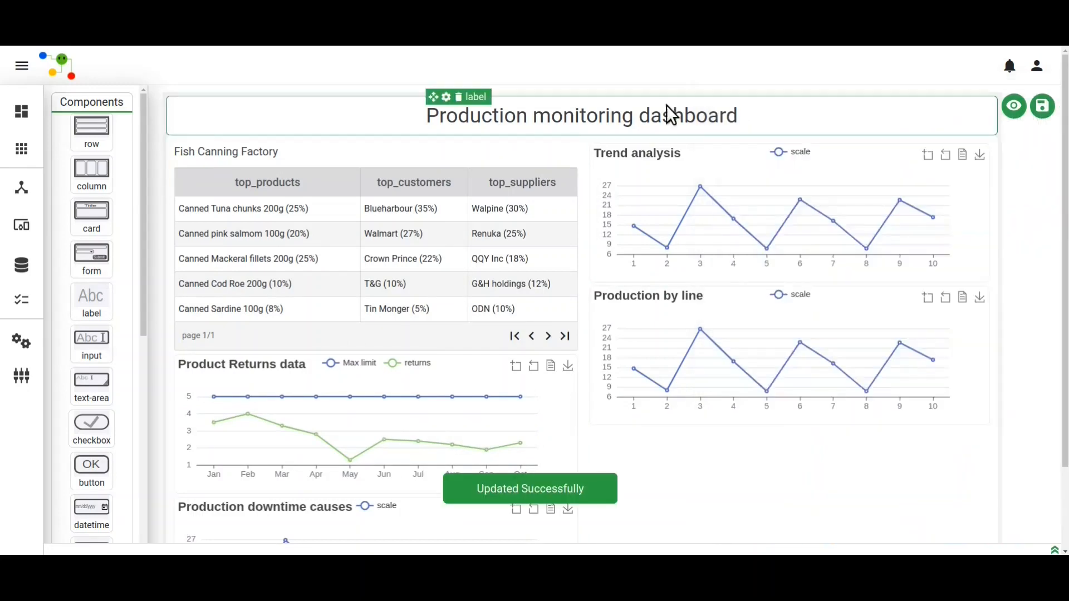
Link the Production downtime causes chart to the "Production monitoring dashboard" ICApp's GET /pdc API and display it as a pie chart.
{"action": "scroll", "coordinate": [269, 390], "scroll_direction": "down", "scroll_amount": 2}
{"action": "left_click", "coordinate": [262, 412]}
{"action": "left_click", "coordinate": [779, 205]}
{"action": "left_click", "coordinate": [774, 239]}
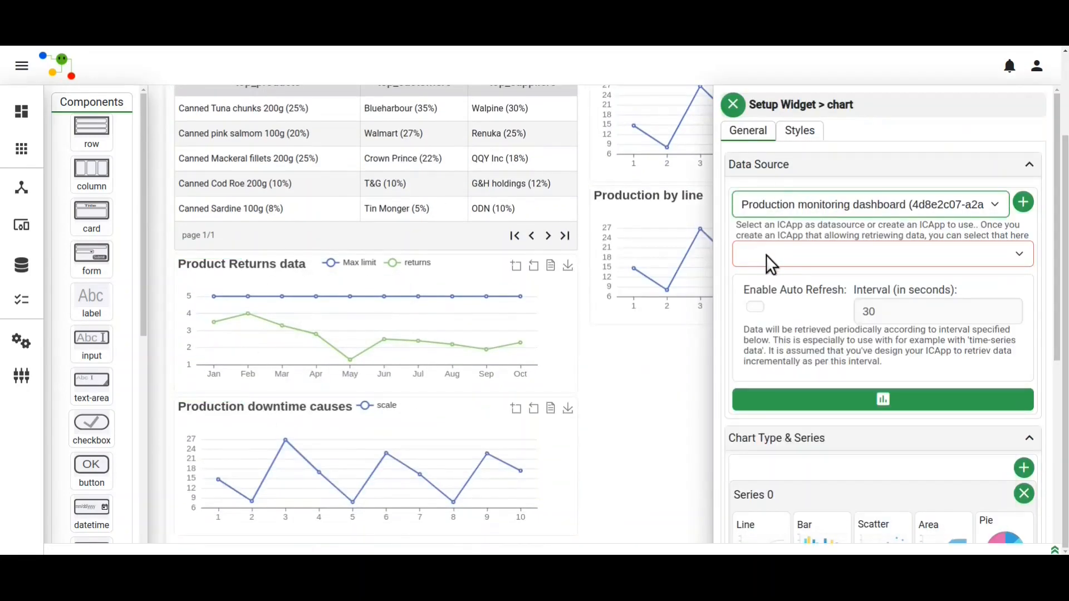
{"action": "left_click", "coordinate": [766, 255]}
{"action": "left_click", "coordinate": [771, 319]}
{"action": "scroll", "coordinate": [770, 319], "scroll_direction": "down", "scroll_amount": 5}
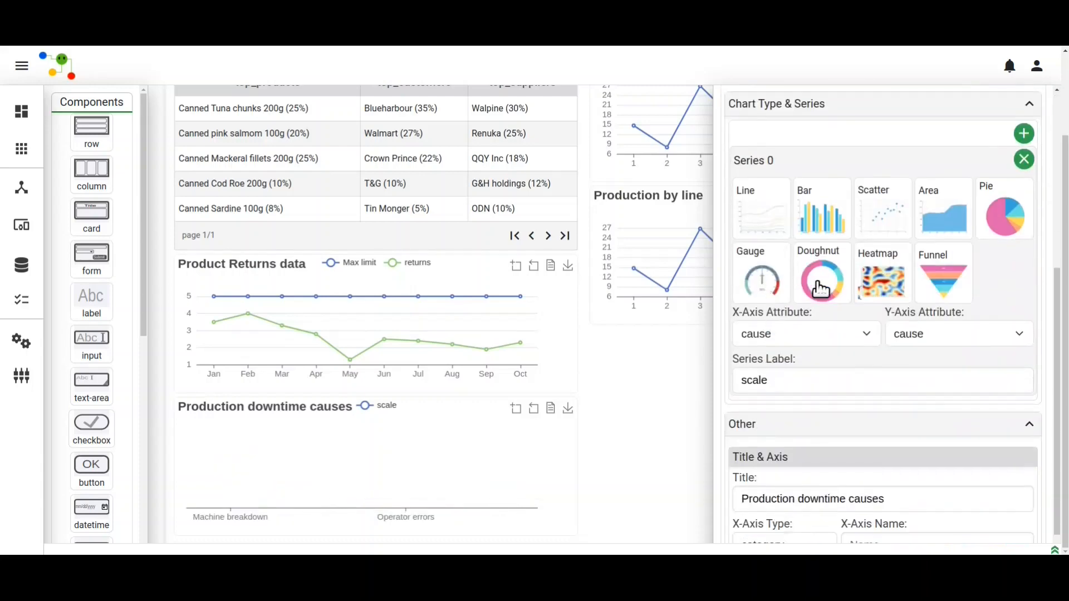
{"action": "left_click", "coordinate": [817, 283]}
Set the Production downtime causes chart's height to 400px, then save the interface and reload the page.
{"action": "scroll", "coordinate": [811, 403], "scroll_direction": "up", "scroll_amount": 5}
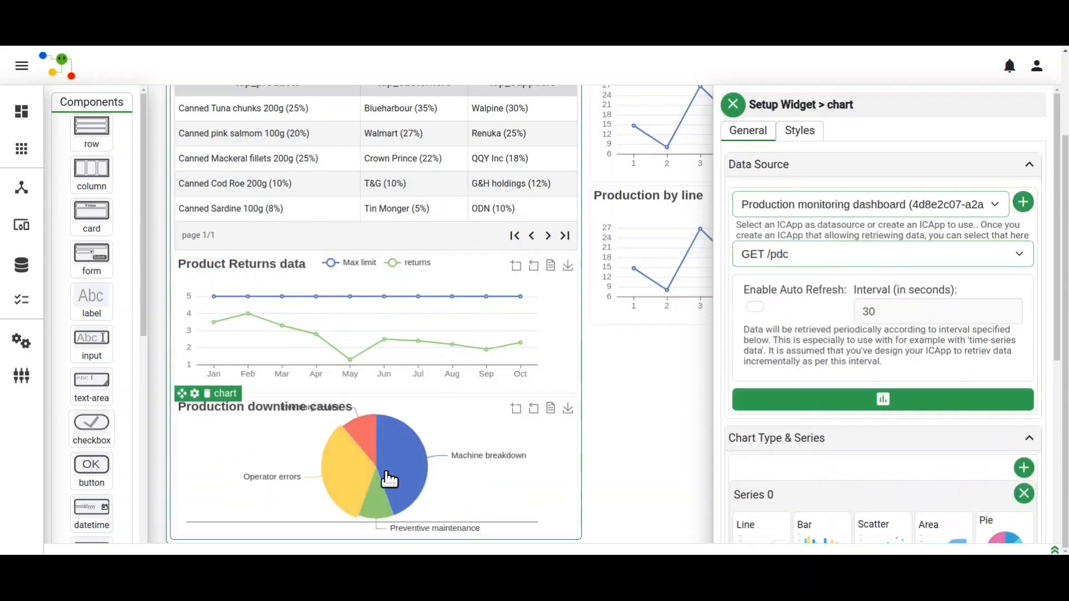
{"action": "left_click", "coordinate": [800, 132]}
{"action": "left_click", "coordinate": [766, 246]}
{"action": "type", "text": "400px"}
{"action": "left_click", "coordinate": [912, 204]}
{"action": "scroll", "coordinate": [912, 203], "scroll_direction": "up", "scroll_amount": 2}
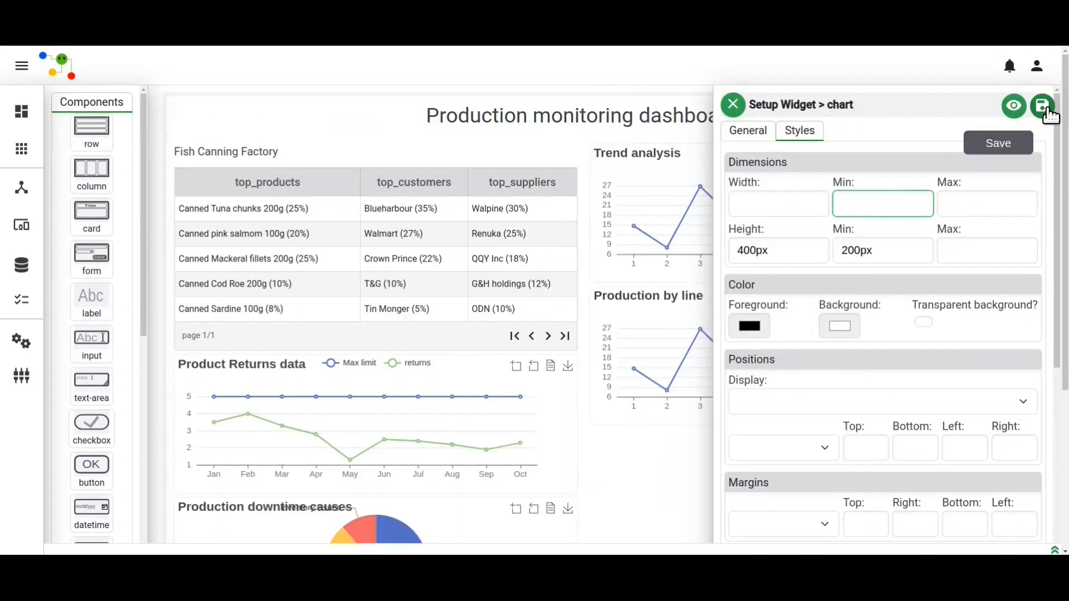
{"action": "left_click", "coordinate": [1042, 106]}
{"action": "key", "text": "F5"}
{"action": "scroll", "coordinate": [393, 328], "scroll_direction": "down", "scroll_amount": 3}
{"action": "scroll", "coordinate": [385, 351], "scroll_direction": "down", "scroll_amount": 1}
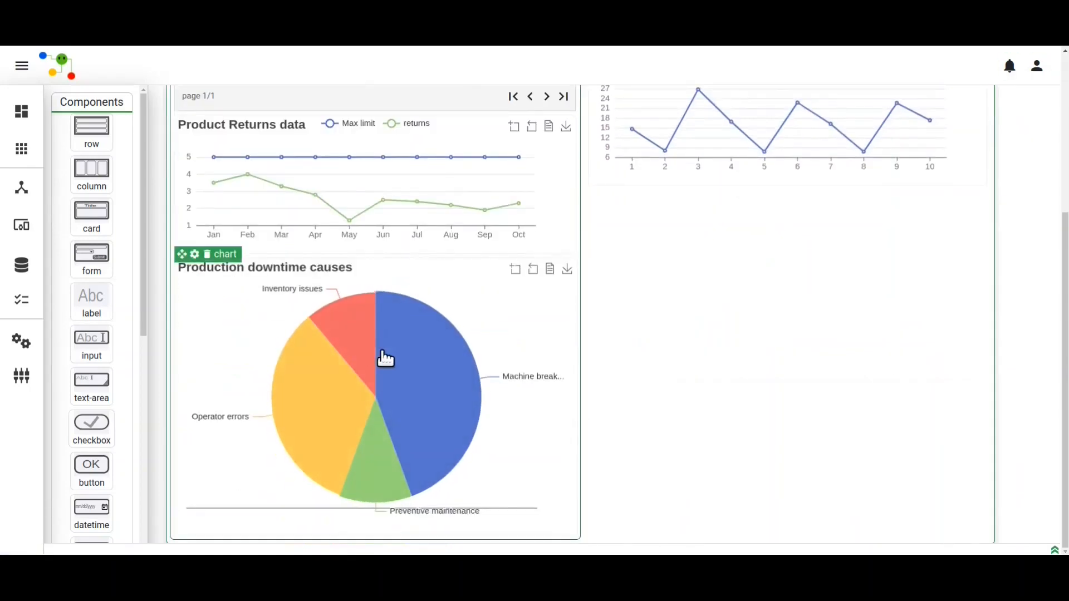
Set the Trend analysis chart's data source to the "Production monitoring dashboard" ICApp with the GET /trend API.
{"action": "scroll", "coordinate": [606, 386], "scroll_direction": "up", "scroll_amount": 4}
{"action": "scroll", "coordinate": [646, 142], "scroll_direction": "down", "scroll_amount": 1}
{"action": "scroll", "coordinate": [644, 150], "scroll_direction": "up", "scroll_amount": 1}
{"action": "left_click", "coordinate": [609, 140]}
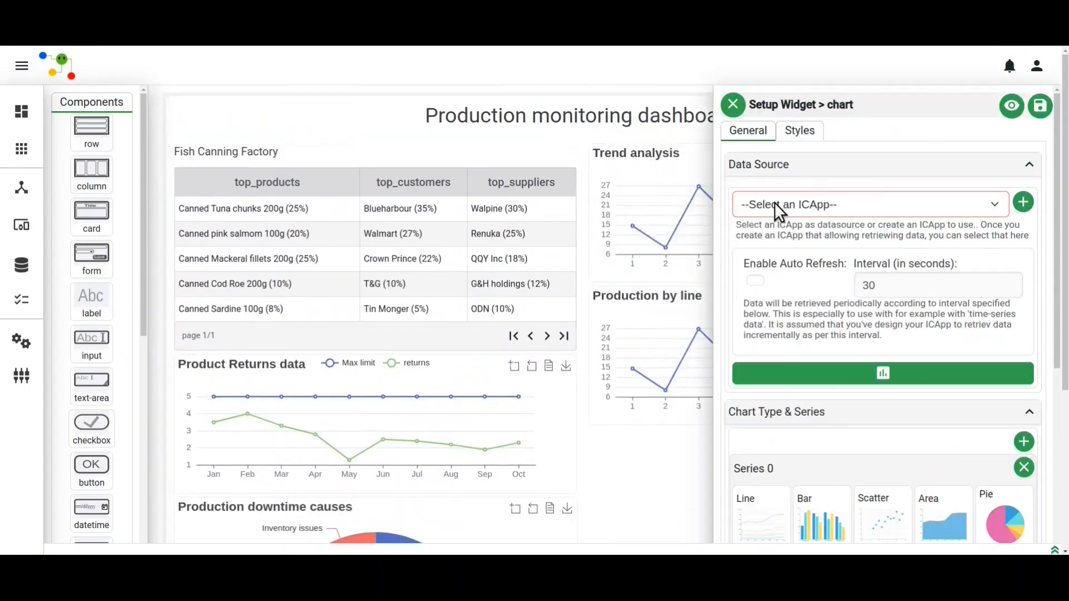
{"action": "left_click", "coordinate": [765, 253]}
{"action": "left_click", "coordinate": [761, 326]}
Change the chart type of Series 0 in the Trend analysis chart to Area.
{"action": "scroll", "coordinate": [760, 326], "scroll_direction": "down", "scroll_amount": 5}
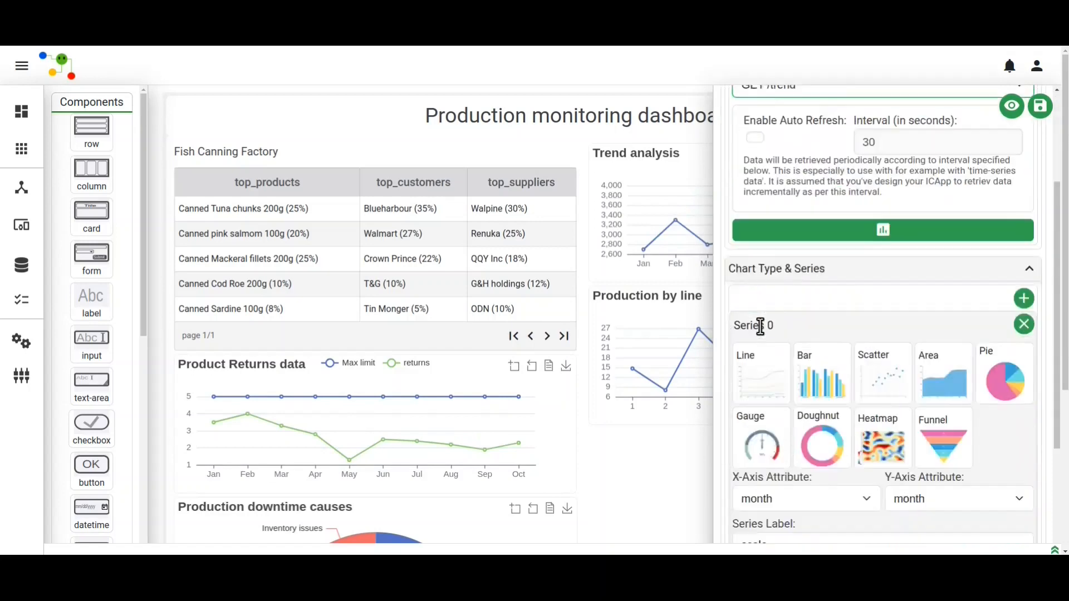
{"action": "left_click", "coordinate": [820, 280]}
{"action": "left_click", "coordinate": [935, 288]}
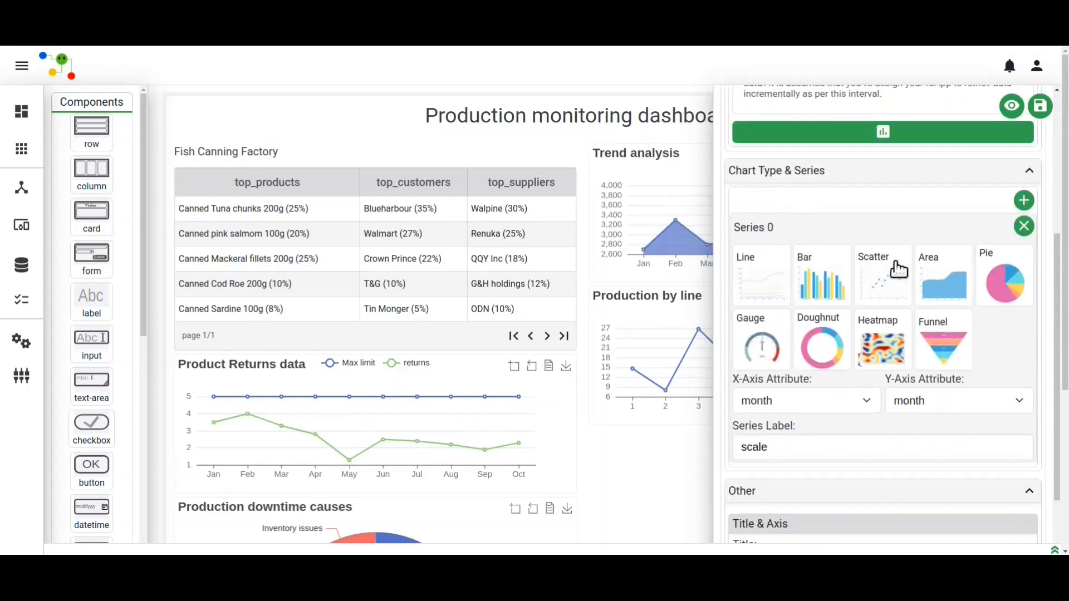
Set the Y-axis attribute of Series 0 in the Trend analysis chart to ov.
{"action": "scroll", "coordinate": [823, 269], "scroll_direction": "down", "scroll_amount": 5}
{"action": "left_click", "coordinate": [905, 315]}
{"action": "scroll", "coordinate": [906, 306], "scroll_direction": "up", "scroll_amount": 3}
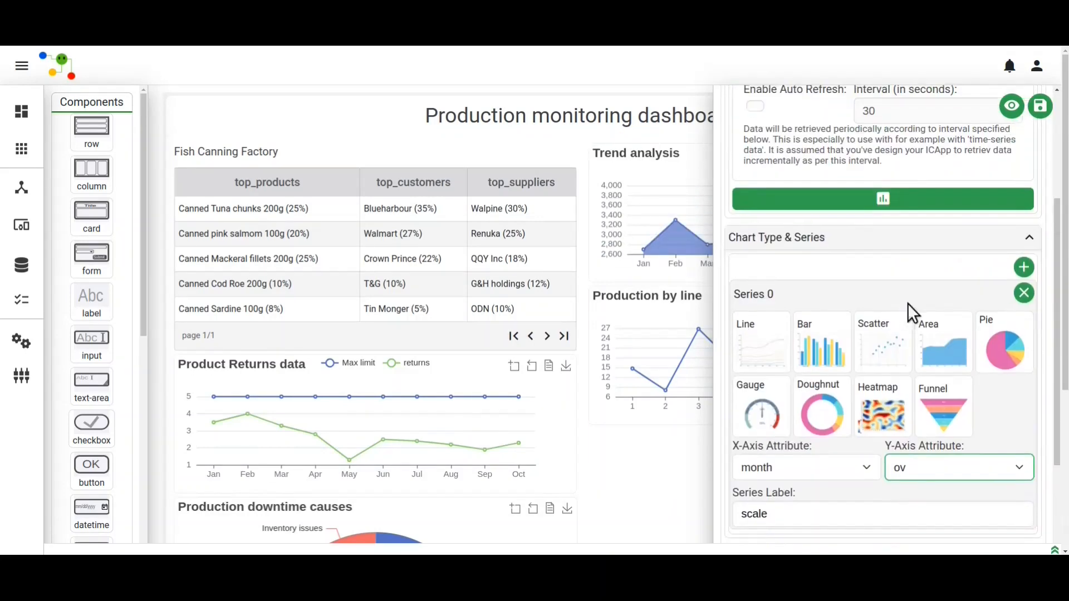
Add Series 1 to the Trend analysis chart with month as X-axis and pv as Y-axis attribute, and save the interface.
{"action": "left_click", "coordinate": [1024, 268]}
{"action": "scroll", "coordinate": [906, 364], "scroll_direction": "down", "scroll_amount": 5}
{"action": "left_click", "coordinate": [779, 388]}
{"action": "left_click", "coordinate": [779, 422]}
{"action": "left_click", "coordinate": [928, 391]}
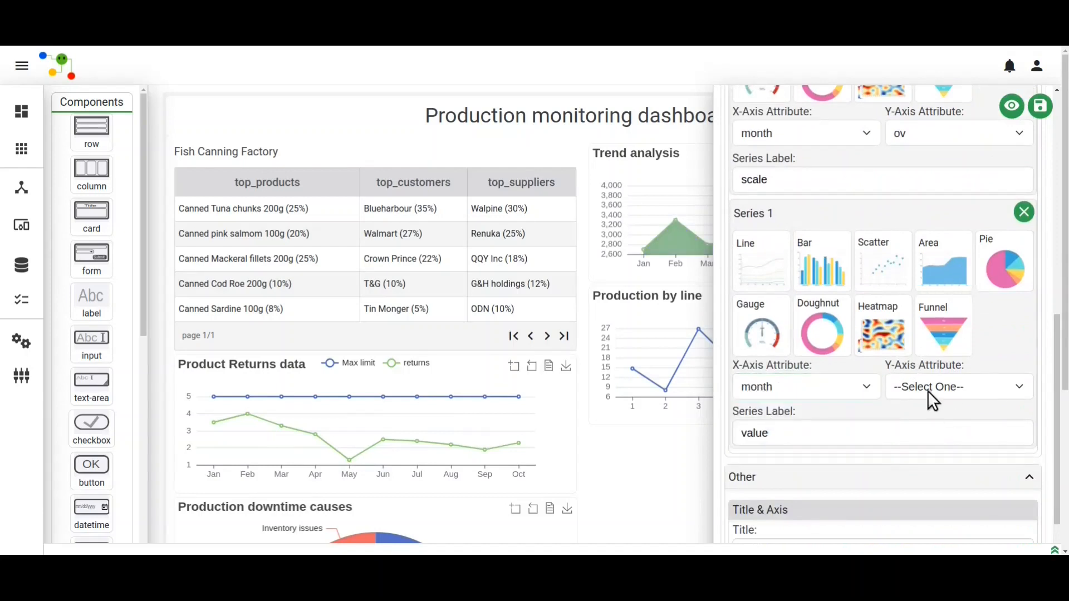
{"action": "left_click", "coordinate": [922, 457]}
{"action": "left_click", "coordinate": [1040, 106]}
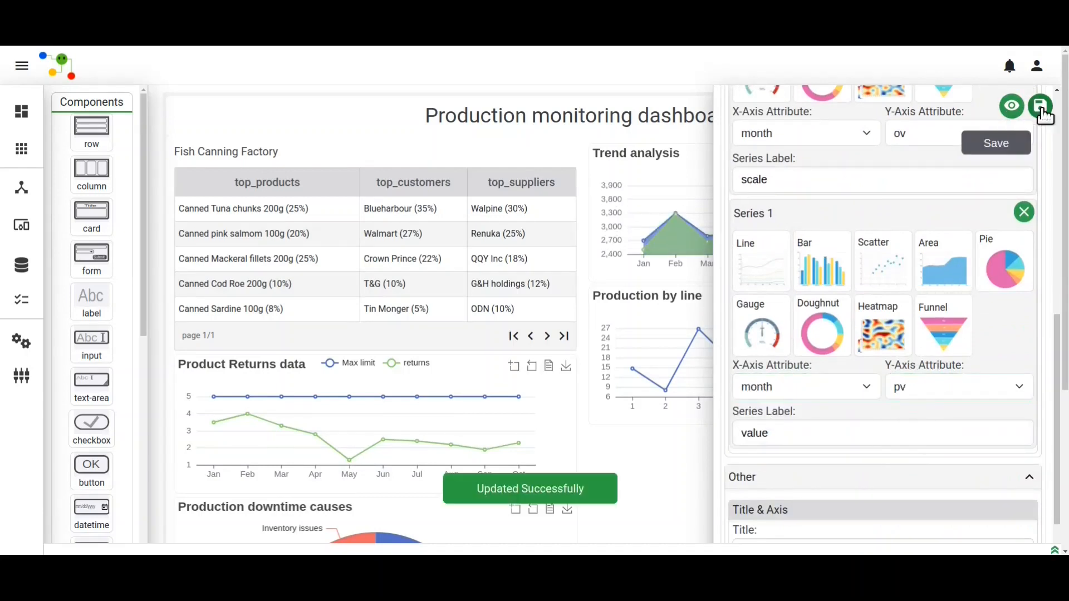
Label Series 0 "orders" and Series 1 "production" in the Trend analysis chart, then save and close its settings.
{"action": "double_click", "coordinate": [751, 180]}
{"action": "type", "text": "orders"}
{"action": "double_click", "coordinate": [755, 433]}
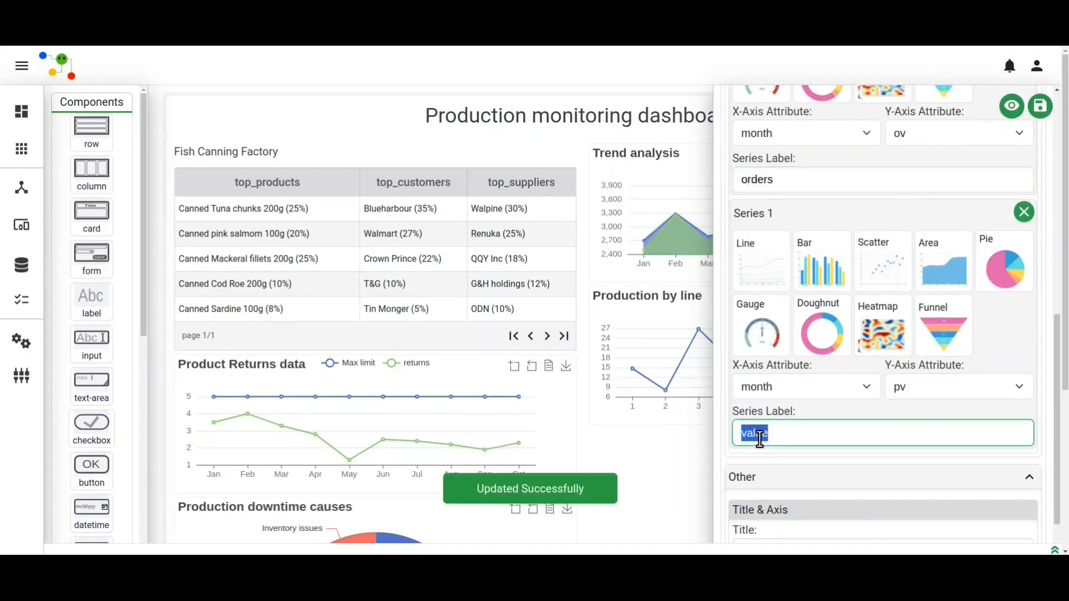
{"action": "type", "text": "production"}
{"action": "left_click", "coordinate": [1040, 106]}
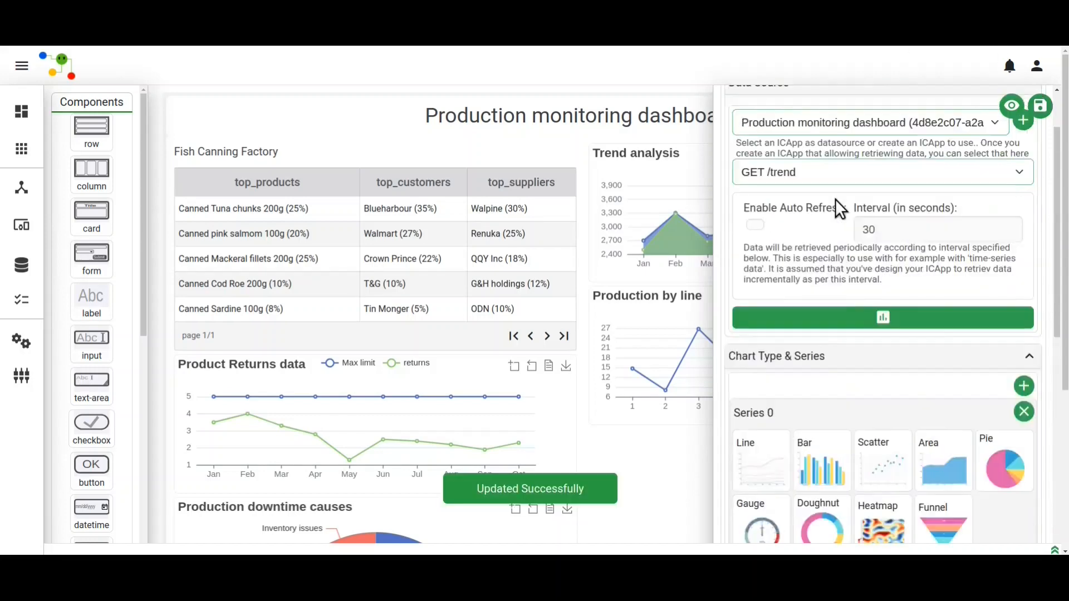
{"action": "left_click", "coordinate": [722, 109]}
Set the Production by line chart's data source to the "Production monitoring dashboard" ICApp with the GET /pvl API.
{"action": "left_click", "coordinate": [608, 283]}
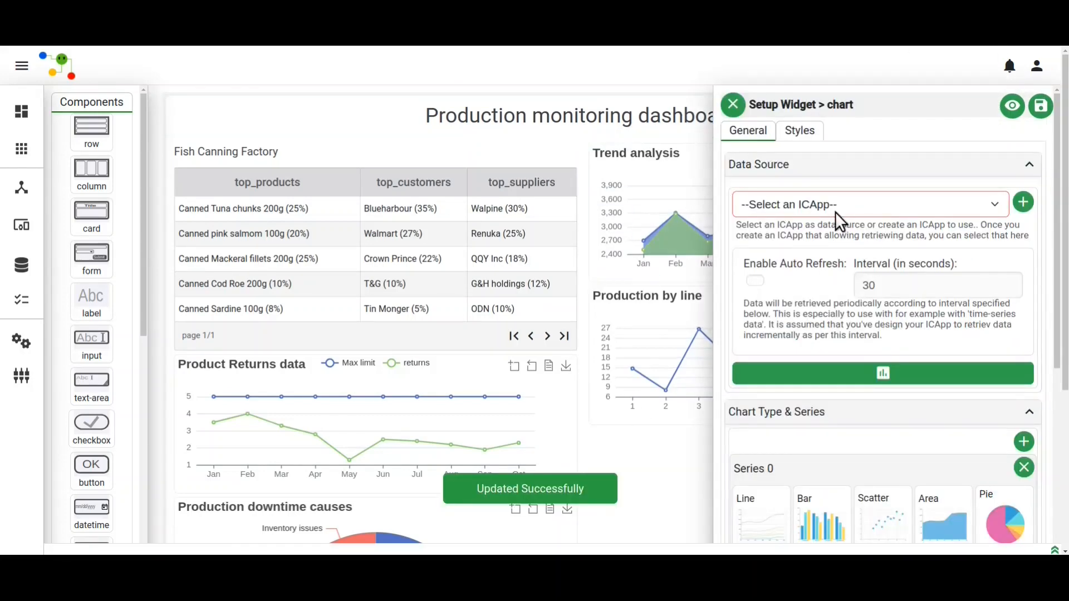
{"action": "left_click", "coordinate": [836, 209]}
{"action": "left_click", "coordinate": [825, 235]}
{"action": "left_click", "coordinate": [811, 255]}
{"action": "left_click", "coordinate": [788, 301]}
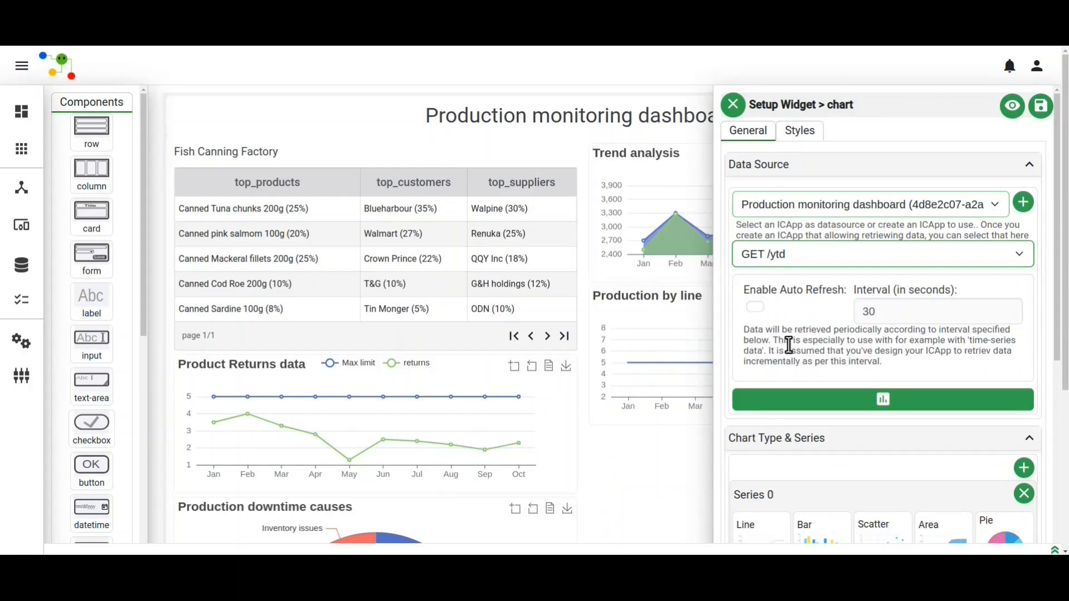
{"action": "left_click", "coordinate": [781, 254]}
{"action": "left_click", "coordinate": [787, 302]}
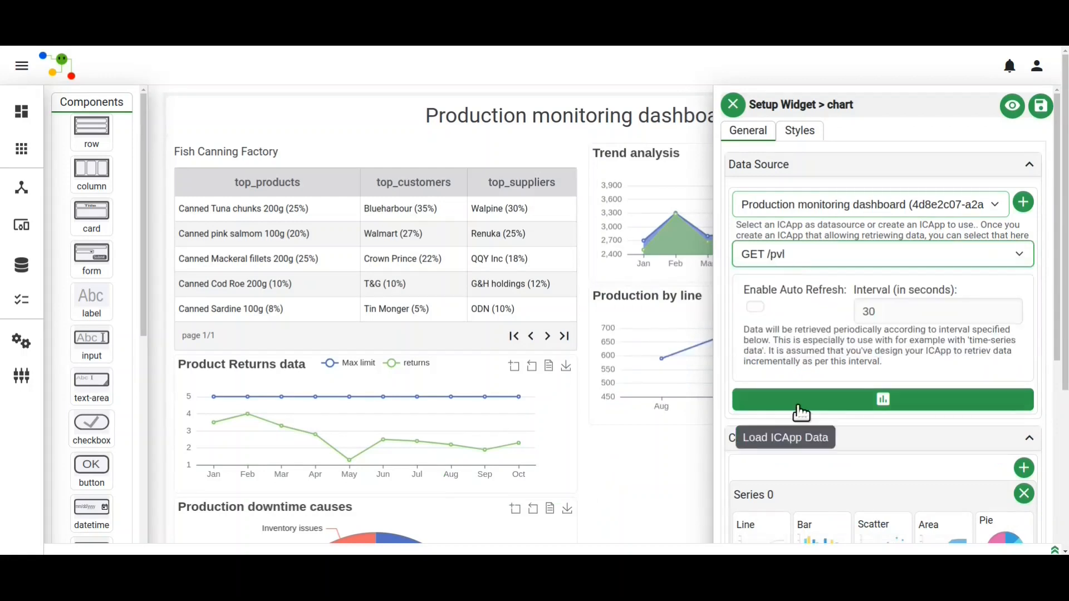
Change Series 0 of the Production by line chart to Bar and set its Y-axis attribute to a.
{"action": "scroll", "coordinate": [800, 406], "scroll_direction": "down", "scroll_amount": 5}
{"action": "left_click", "coordinate": [824, 280]}
{"action": "scroll", "coordinate": [826, 334], "scroll_direction": "down", "scroll_amount": 1}
{"action": "scroll", "coordinate": [827, 335], "scroll_direction": "down", "scroll_amount": 2}
{"action": "left_click", "coordinate": [919, 268]}
{"action": "left_click", "coordinate": [912, 314]}
Add Series 1 to the Production by line chart as bars, with month as X-axis and b as Y-axis attribute.
{"action": "scroll", "coordinate": [925, 300], "scroll_direction": "up", "scroll_amount": 2}
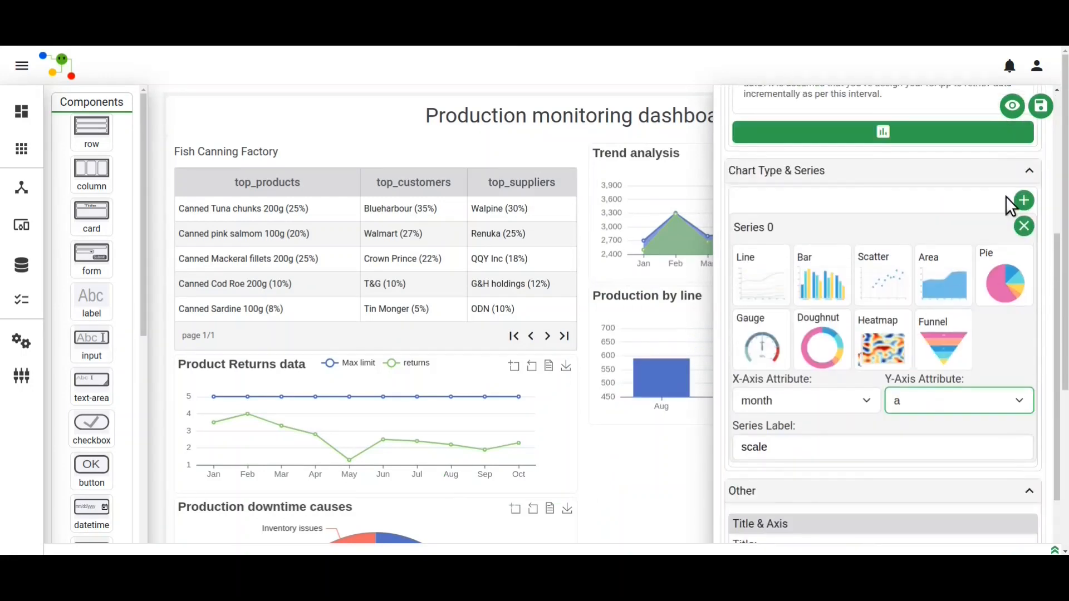
{"action": "left_click", "coordinate": [1022, 199]}
{"action": "scroll", "coordinate": [943, 309], "scroll_direction": "down", "scroll_amount": 4}
{"action": "left_click", "coordinate": [786, 392]}
{"action": "left_click", "coordinate": [757, 421]}
{"action": "left_click", "coordinate": [958, 386]}
{"action": "left_click", "coordinate": [913, 434]}
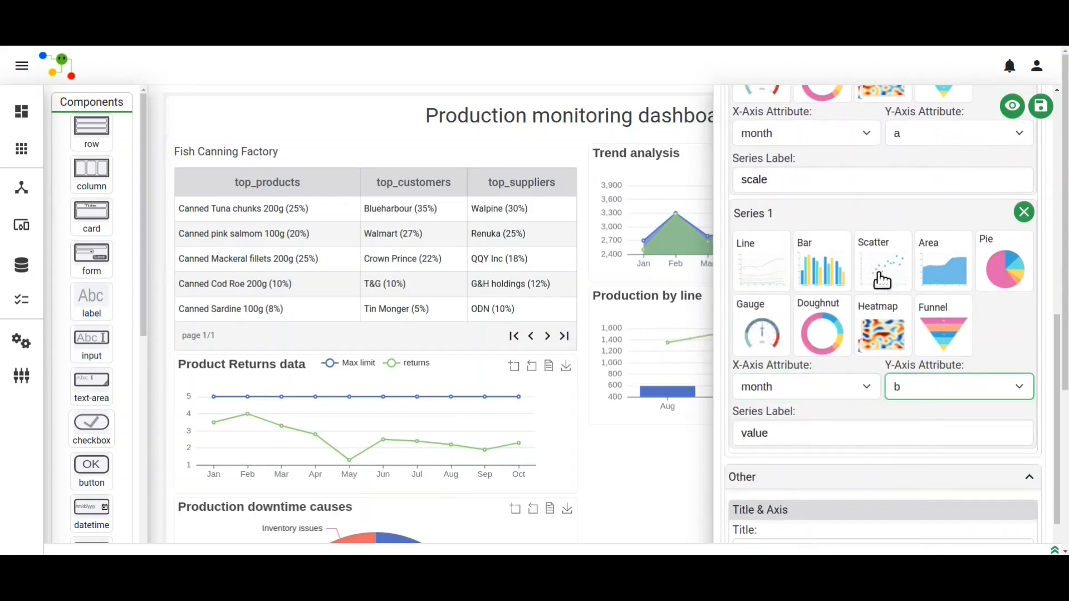
{"action": "scroll", "coordinate": [1024, 268], "scroll_direction": "up", "scroll_amount": 6}
Add Series 2 to the Production by line chart with month as X-axis and c as Y-axis attribute.
{"action": "left_click", "coordinate": [1022, 267]}
{"action": "scroll", "coordinate": [824, 331], "scroll_direction": "down", "scroll_amount": 10}
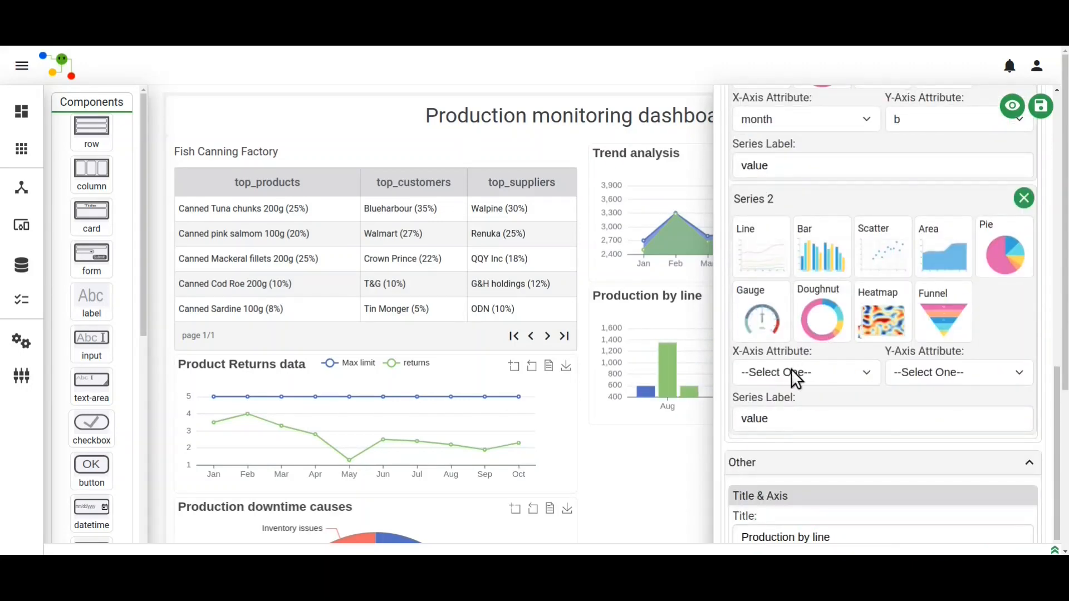
{"action": "left_click", "coordinate": [795, 373]}
{"action": "left_click", "coordinate": [795, 405]}
{"action": "left_click", "coordinate": [967, 372]}
{"action": "left_click", "coordinate": [946, 446]}
Replace the label of Series 0 in the Production by line chart with "A".
{"action": "scroll", "coordinate": [920, 360], "scroll_direction": "up", "scroll_amount": 10}
{"action": "scroll", "coordinate": [868, 290], "scroll_direction": "down", "scroll_amount": 6}
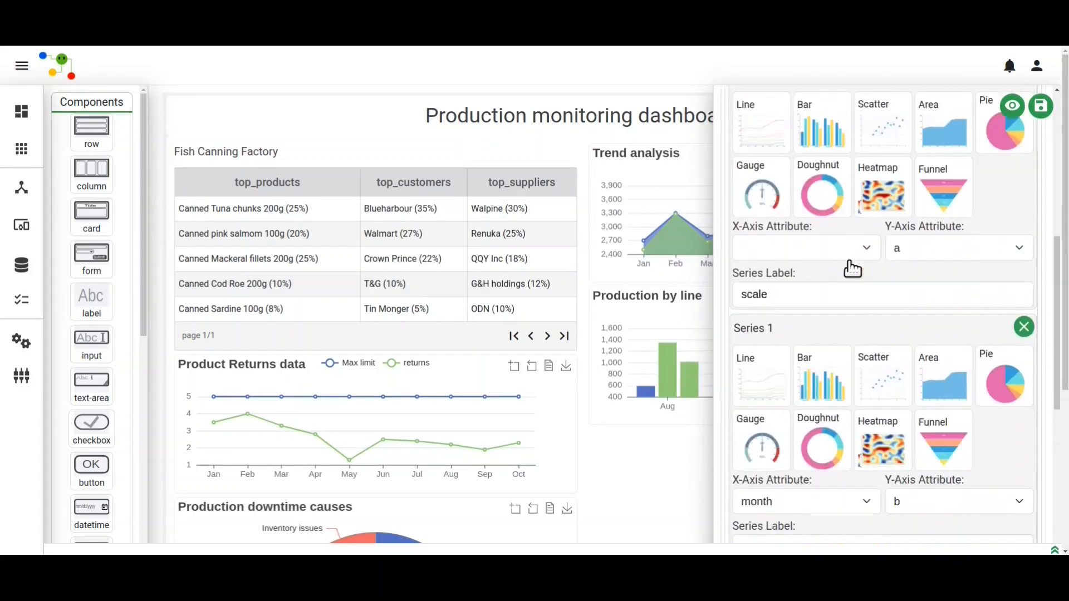
{"action": "double_click", "coordinate": [766, 247]}
{"action": "key", "text": "BackSpace"}
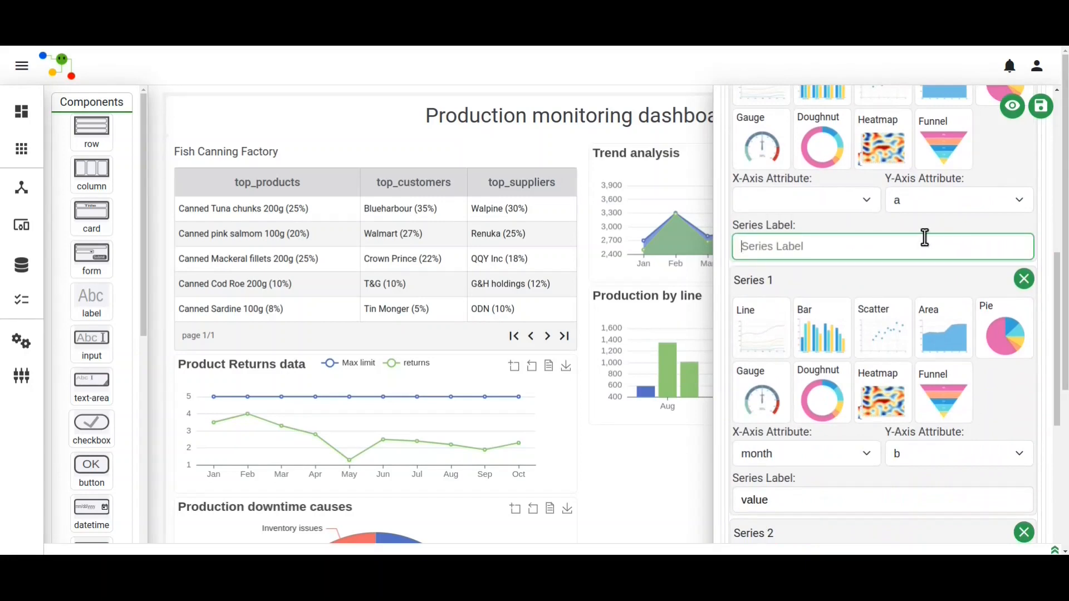
{"action": "type", "text": "line"}
Label Series 1 "B" and Series 2 "C" in the Production by line chart, then save and close its settings.
{"action": "scroll", "coordinate": [922, 239], "scroll_direction": "down", "scroll_amount": 3}
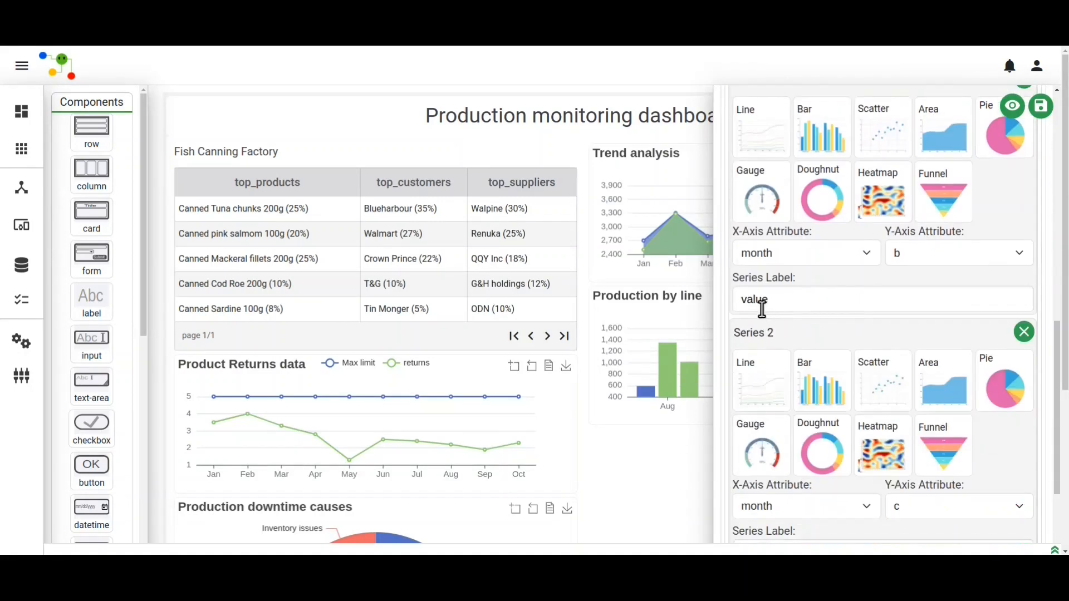
{"action": "double_click", "coordinate": [762, 305]}
{"action": "type", "text": "B"}
{"action": "scroll", "coordinate": [762, 306], "scroll_direction": "down", "scroll_amount": 4}
{"action": "double_click", "coordinate": [759, 294]}
{"action": "type", "text": "C"}
{"action": "scroll", "coordinate": [844, 291], "scroll_direction": "up", "scroll_amount": 15}
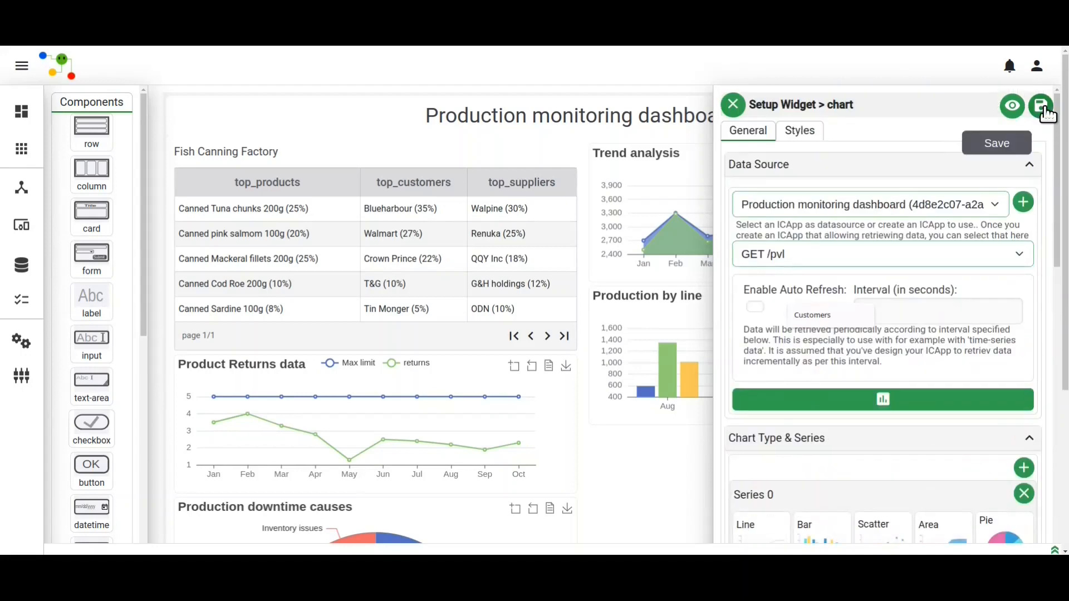
{"action": "left_click", "coordinate": [1040, 105]}
{"action": "left_click", "coordinate": [734, 106]}
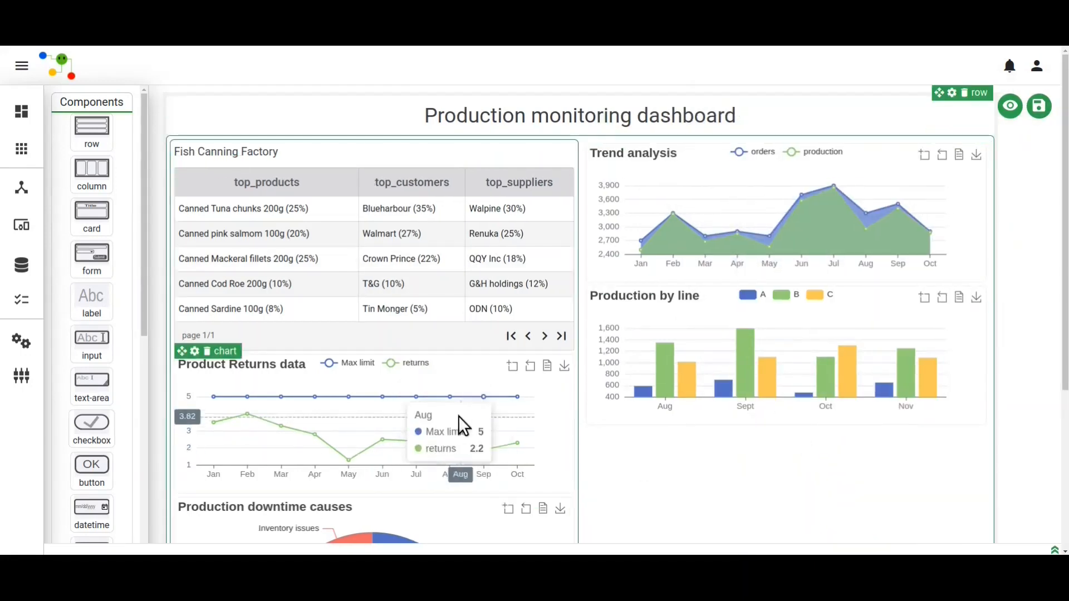
Move the Product Returns data chart into the second column, below the Production by line chart.
{"action": "scroll", "coordinate": [954, 396], "scroll_direction": "down", "scroll_amount": 4}
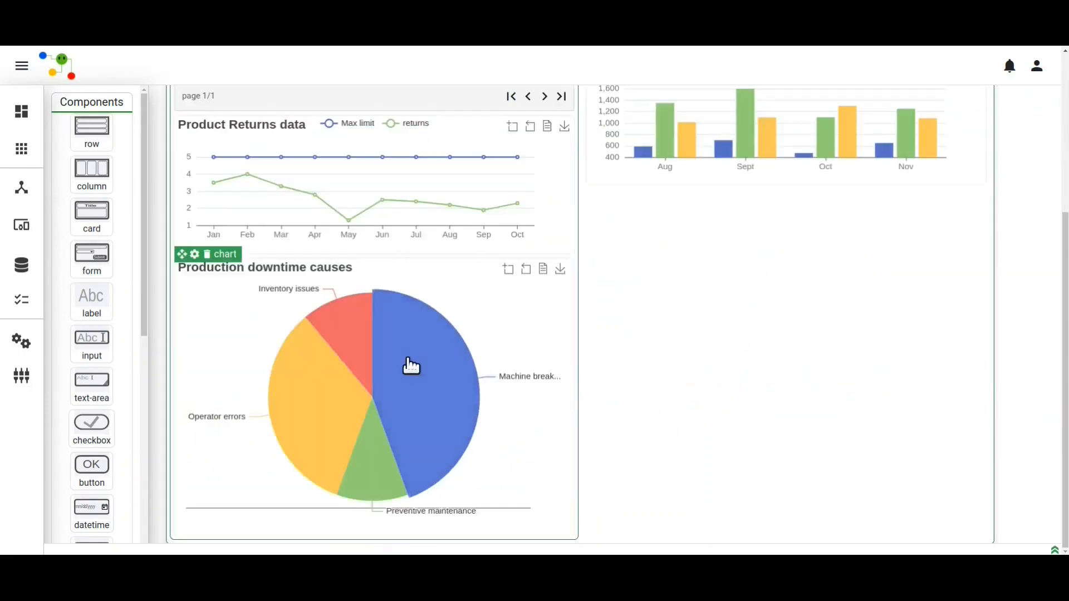
{"action": "scroll", "coordinate": [995, 276], "scroll_direction": "up", "scroll_amount": 4}
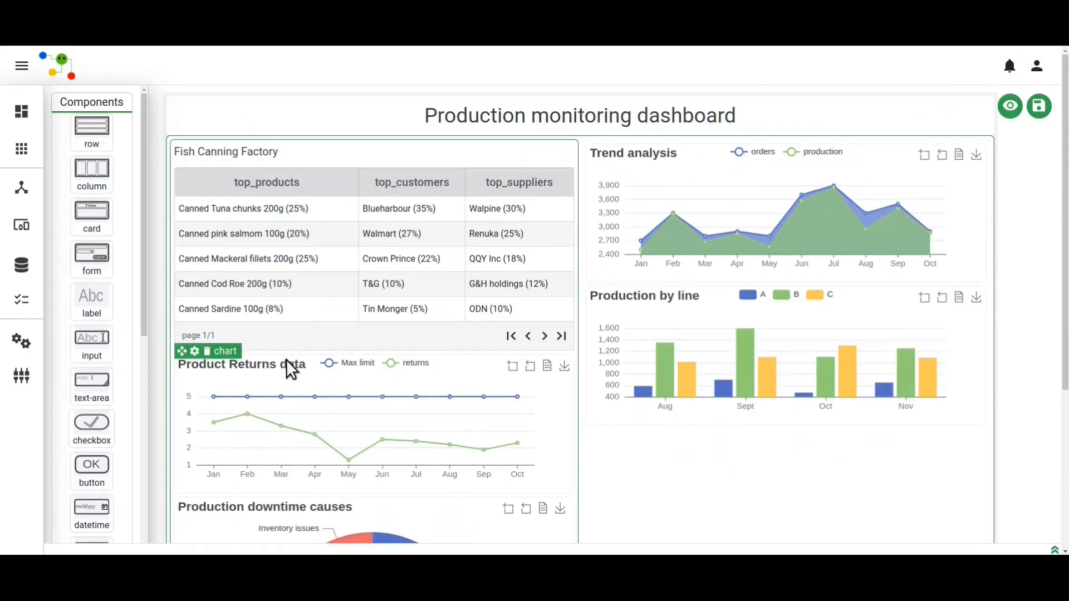
{"action": "left_click_drag", "start_coordinate": [285, 360], "coordinate": [743, 443]}
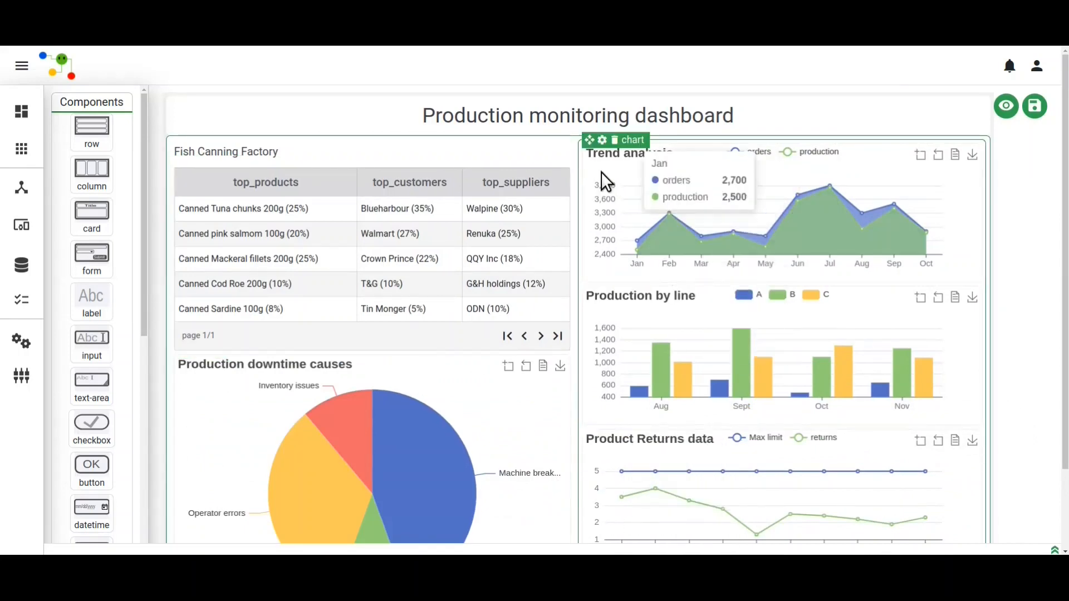
Set the Trend analysis chart's height to 230px.
{"action": "left_click", "coordinate": [602, 140]}
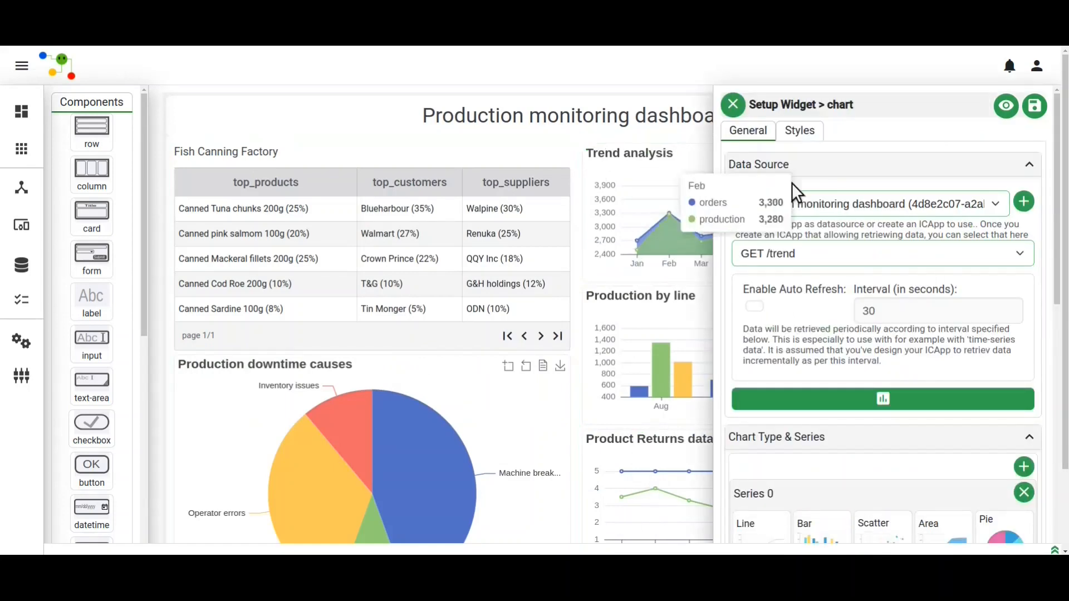
{"action": "left_click", "coordinate": [800, 131]}
{"action": "left_click", "coordinate": [789, 246]}
{"action": "type", "text": "230px"}
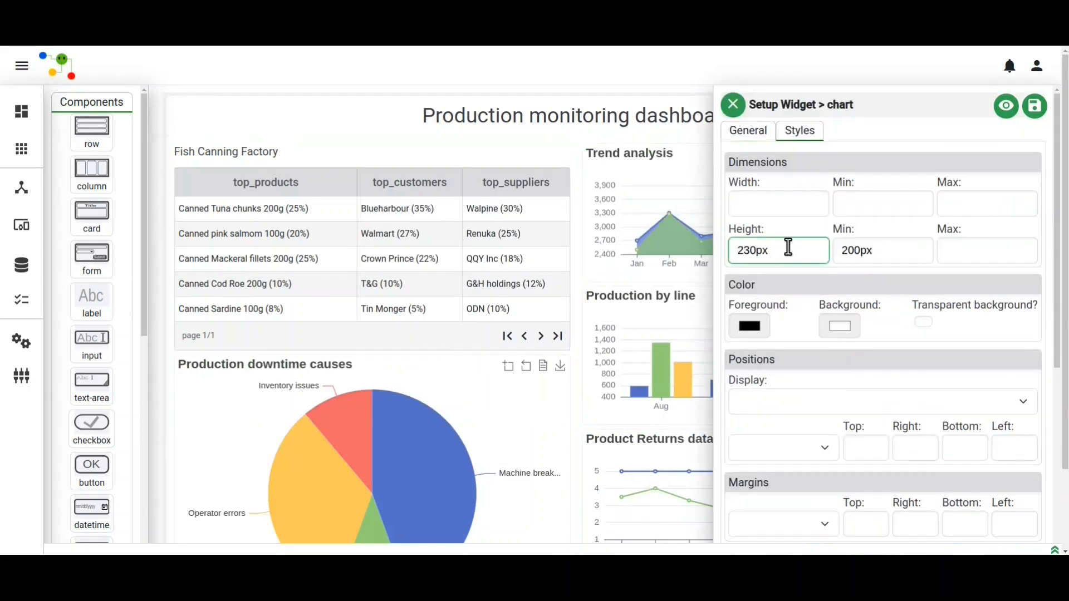
{"action": "key", "text": "ctrl+a"}
{"action": "left_click", "coordinate": [797, 215]}
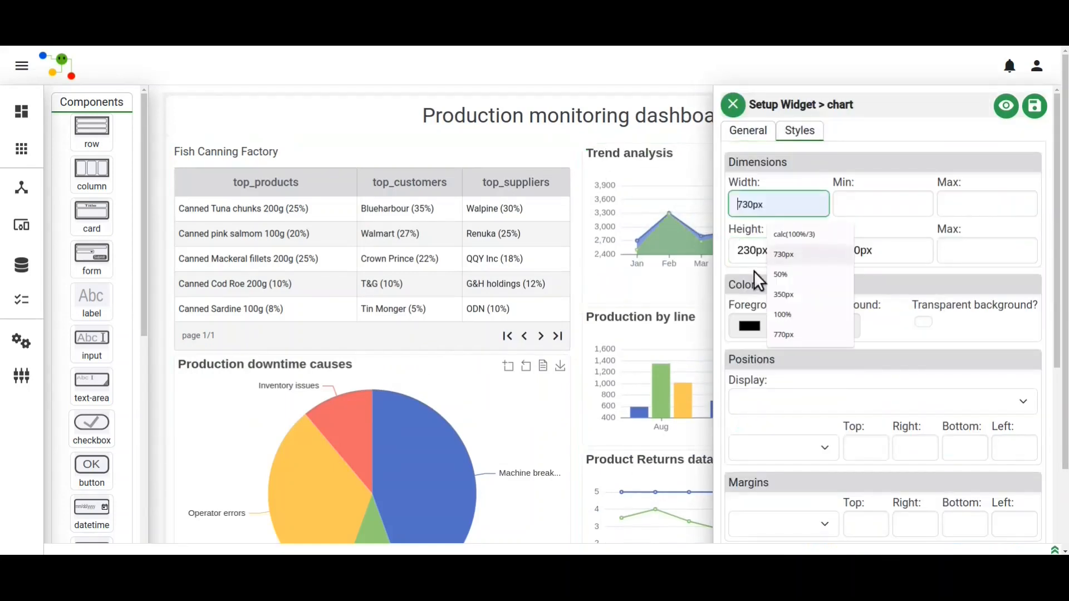
Set the Production by line chart's height to 230px.
{"action": "left_click", "coordinate": [768, 132]}
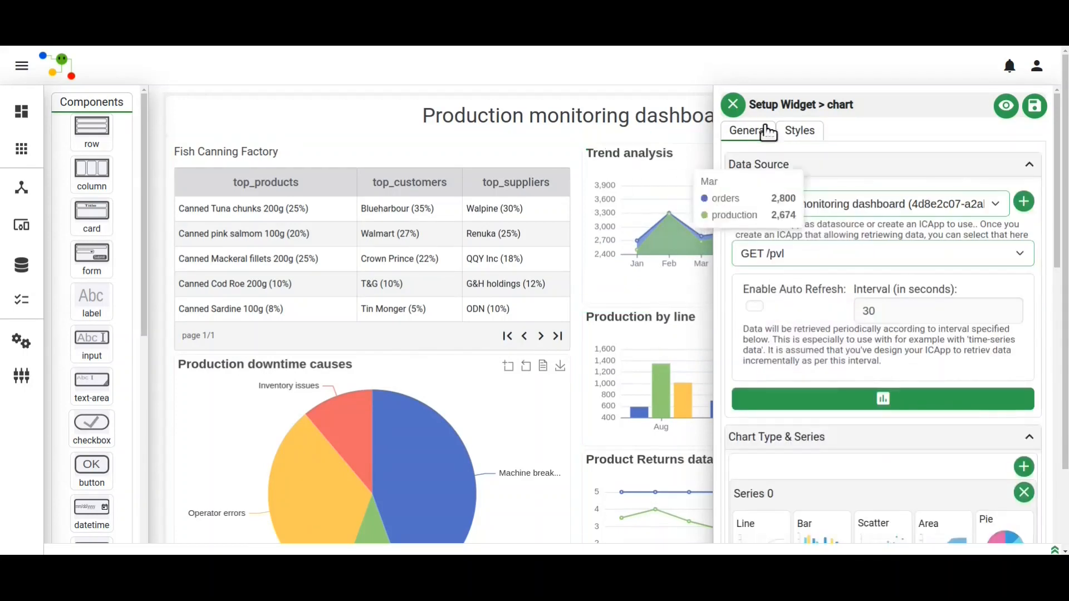
{"action": "left_click", "coordinate": [800, 132]}
{"action": "left_click", "coordinate": [776, 245]}
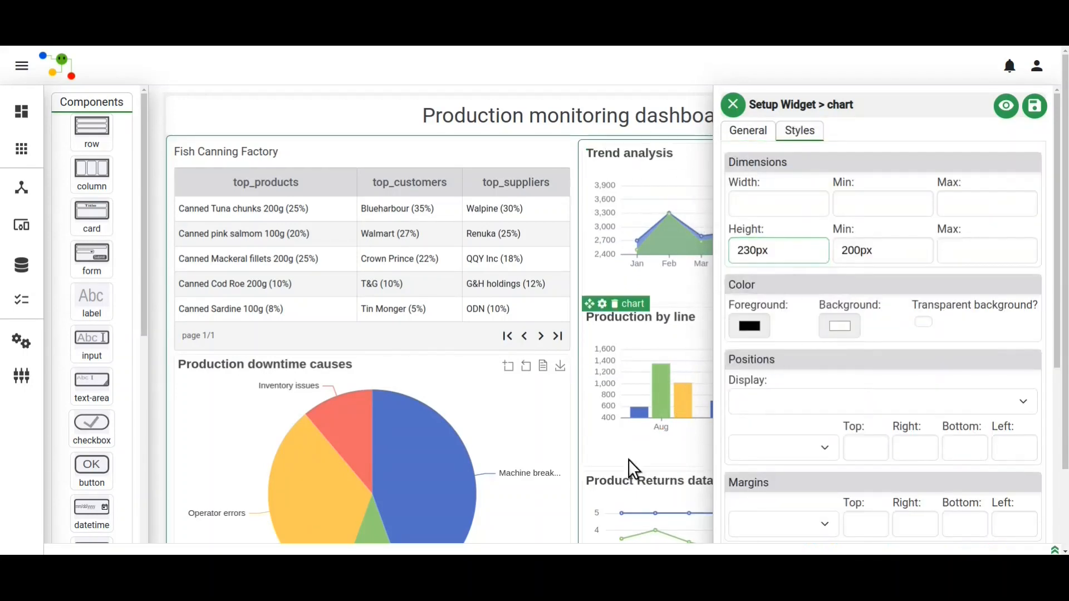
Set the Product Returns data chart's height to 230px, then close its settings and save the interface.
{"action": "left_click", "coordinate": [630, 461]}
{"action": "left_click", "coordinate": [673, 481]}
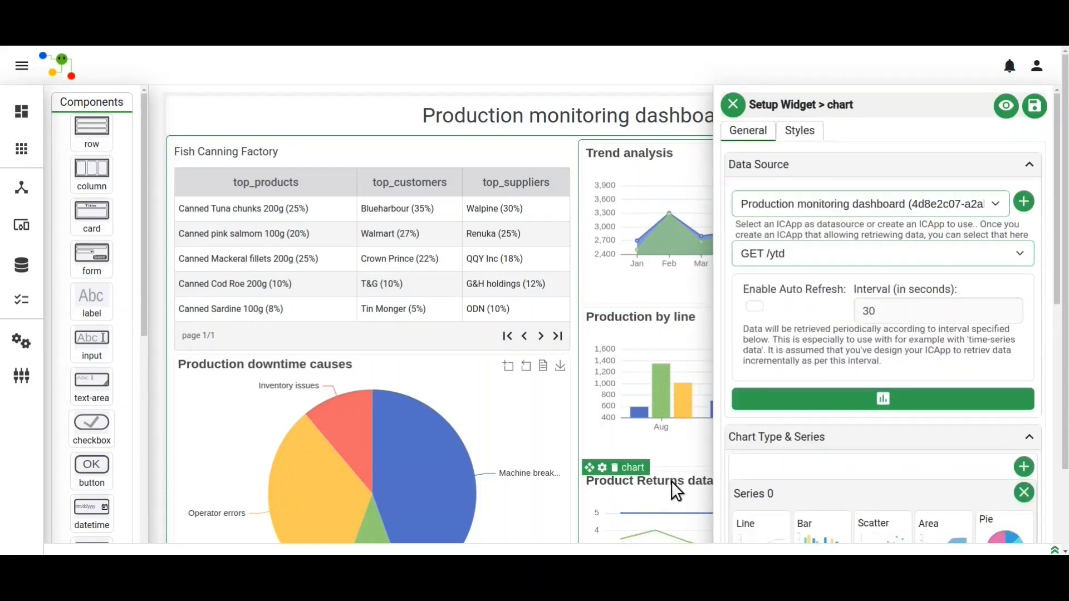
{"action": "left_click", "coordinate": [801, 134]}
{"action": "left_click", "coordinate": [792, 251]}
{"action": "left_click", "coordinate": [785, 341]}
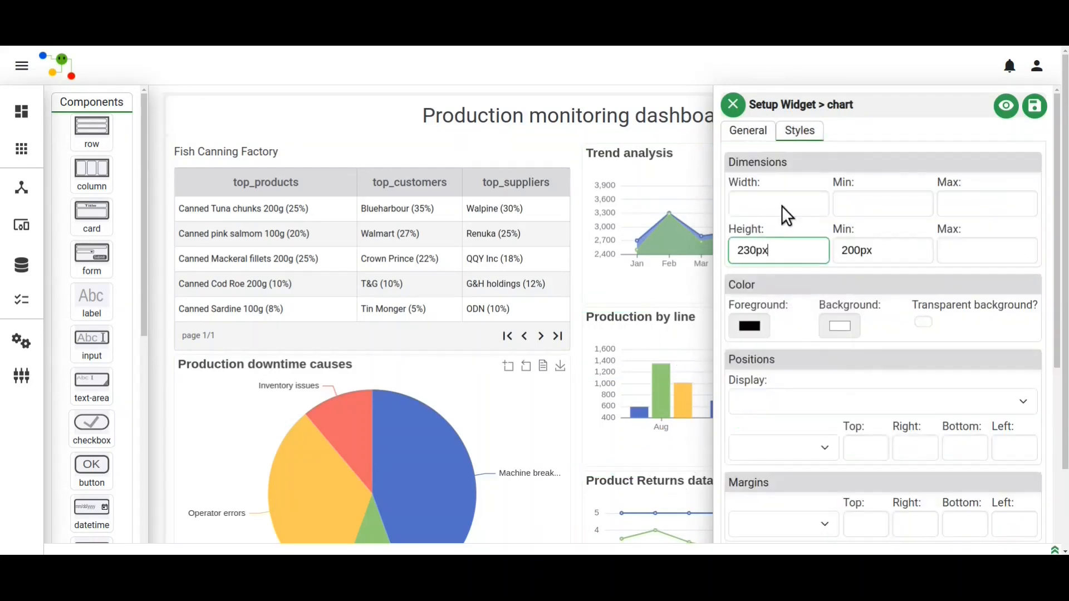
{"action": "left_click", "coordinate": [865, 201]}
{"action": "left_click", "coordinate": [733, 104]}
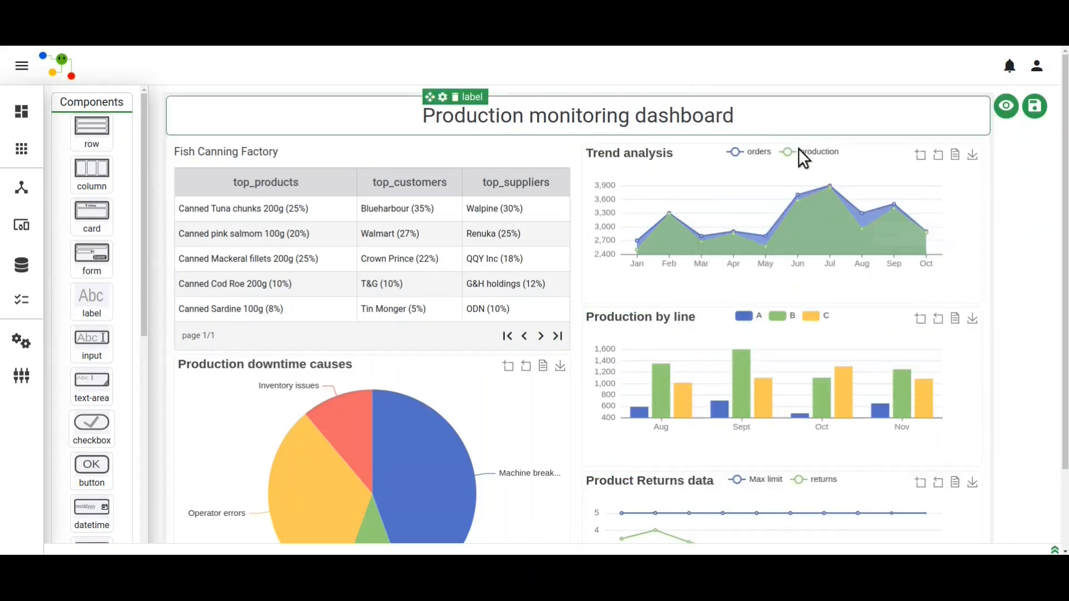
{"action": "left_click", "coordinate": [1033, 109]}
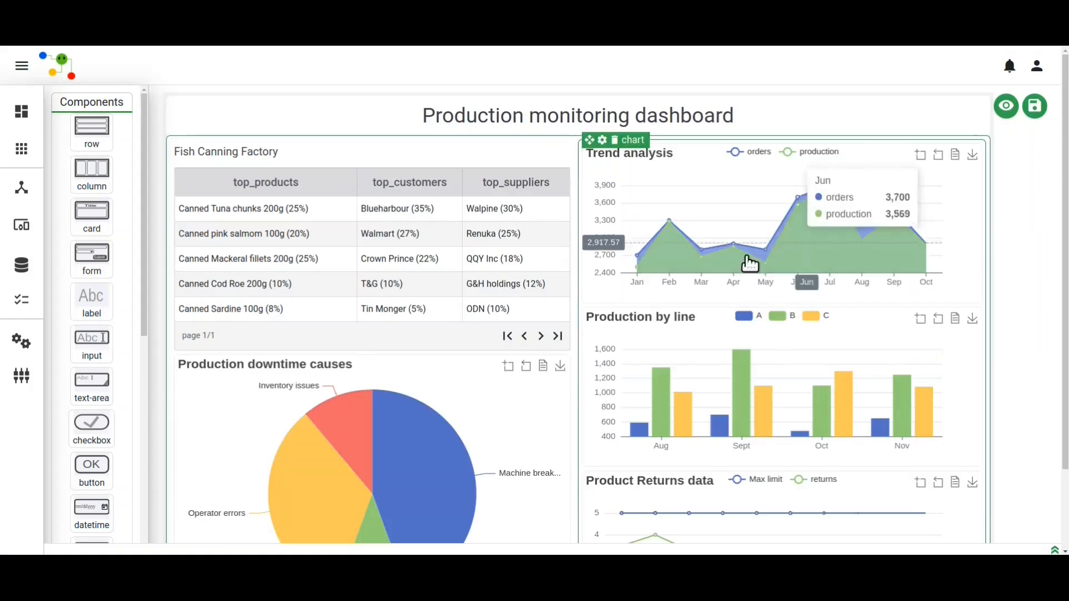
Save the interface and check the complete dashboard in preview mode, then return to the editor.
{"action": "scroll", "coordinate": [1043, 289], "scroll_direction": "down", "scroll_amount": 2}
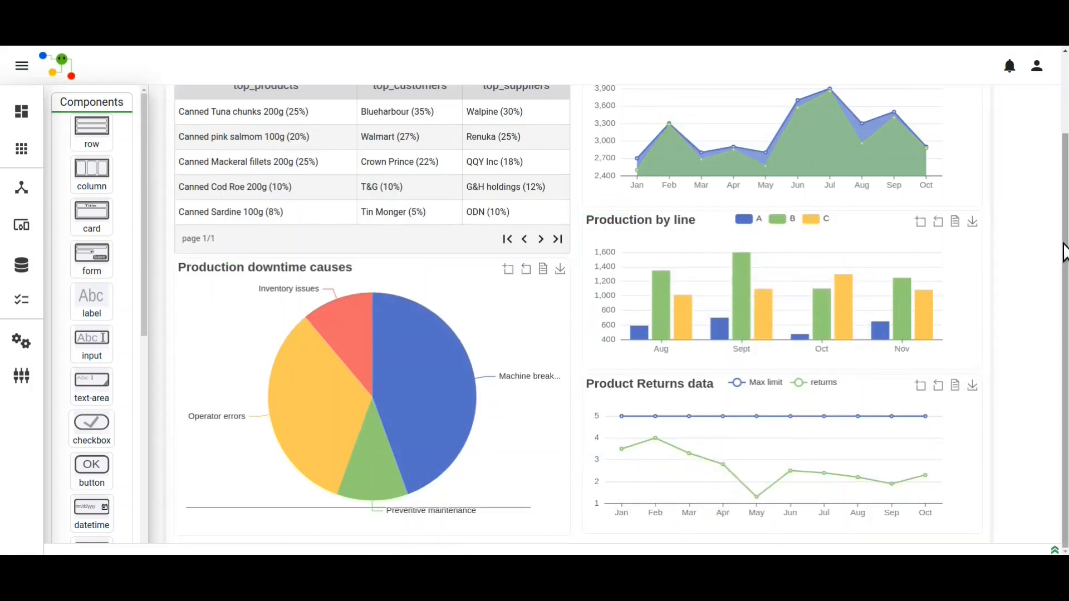
{"action": "scroll", "coordinate": [1056, 252], "scroll_direction": "up", "scroll_amount": 2}
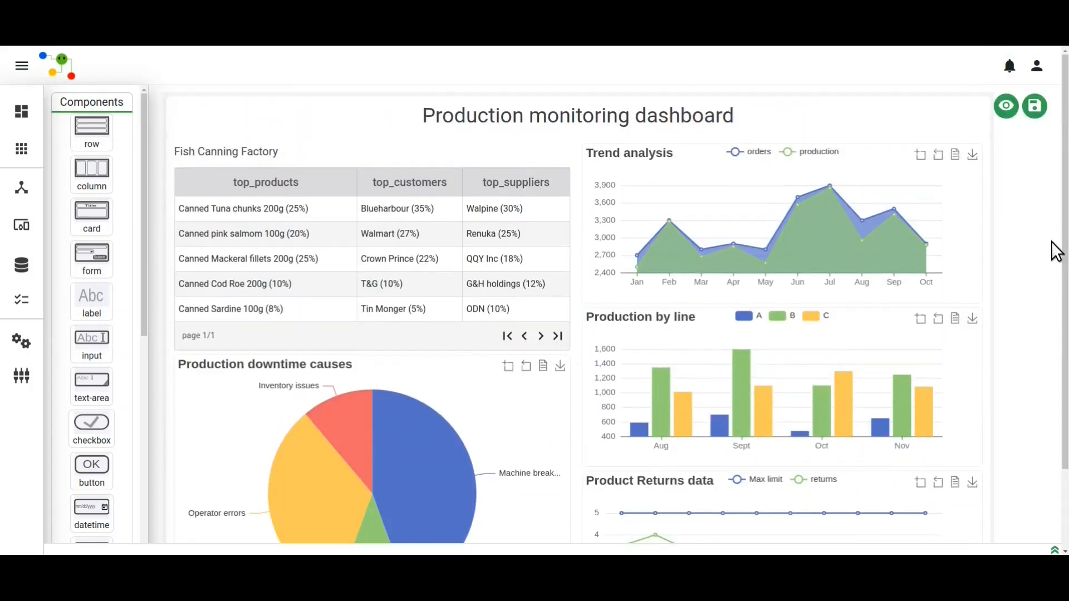
{"action": "key", "text": "ctrl+minus"}
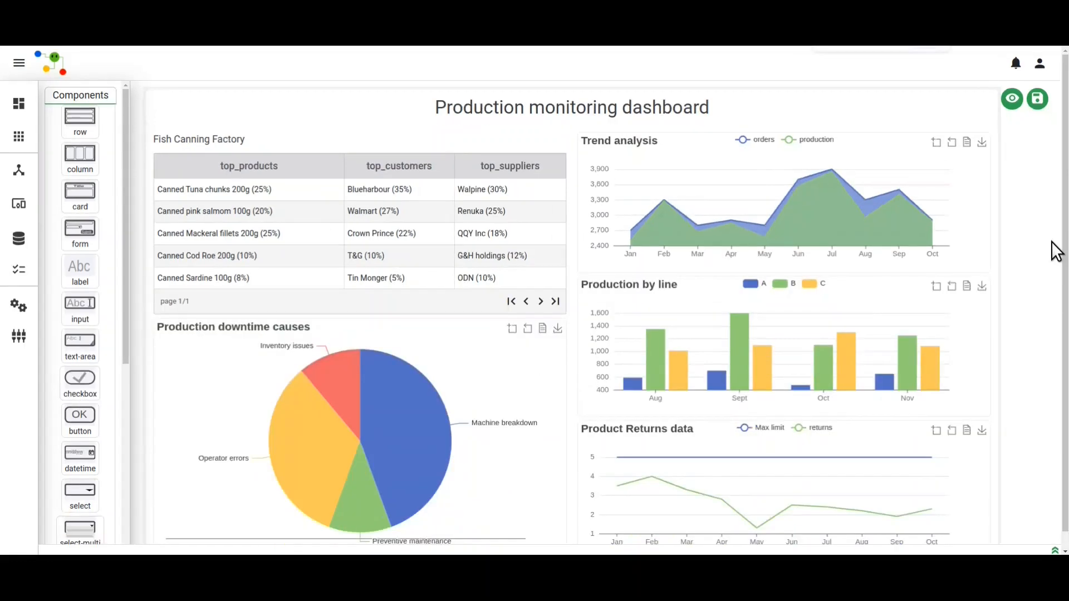
{"action": "key", "text": "ctrl+minus"}
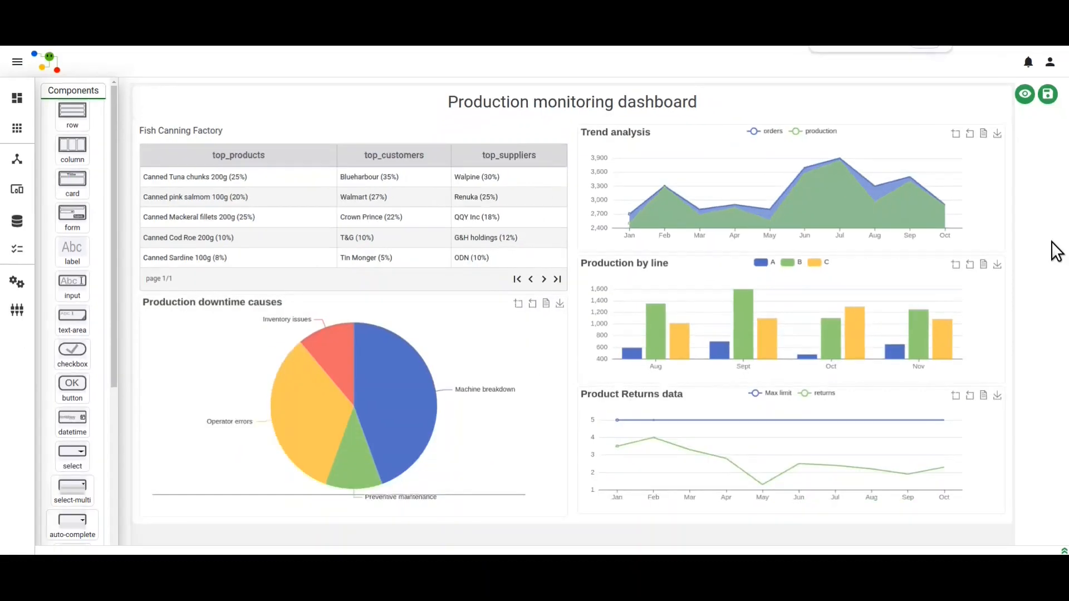
{"action": "key", "text": "ctrl+plus"}
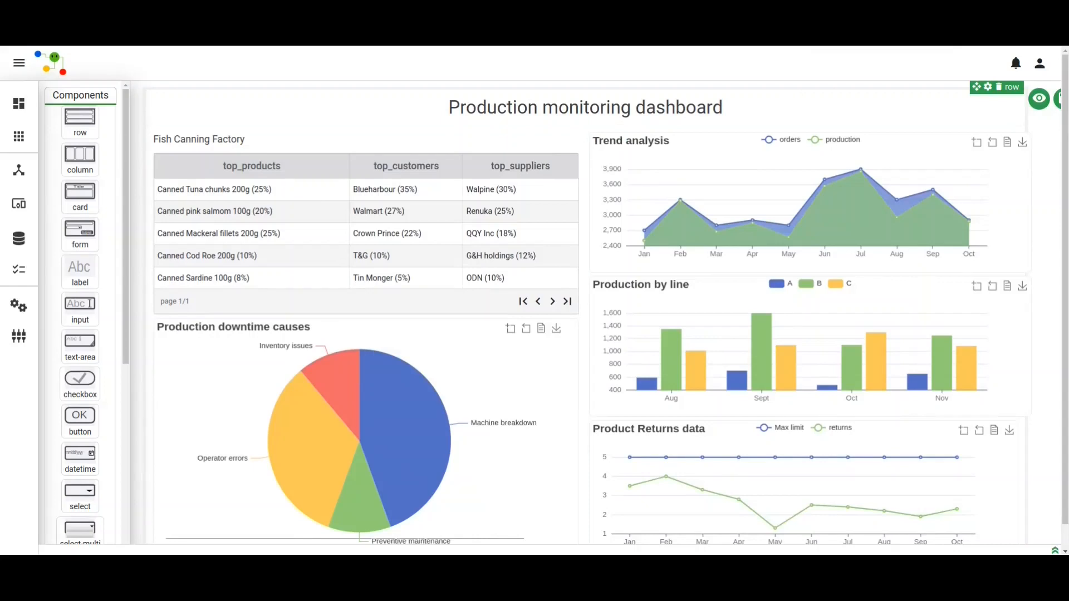
{"action": "left_click", "coordinate": [1038, 103]}
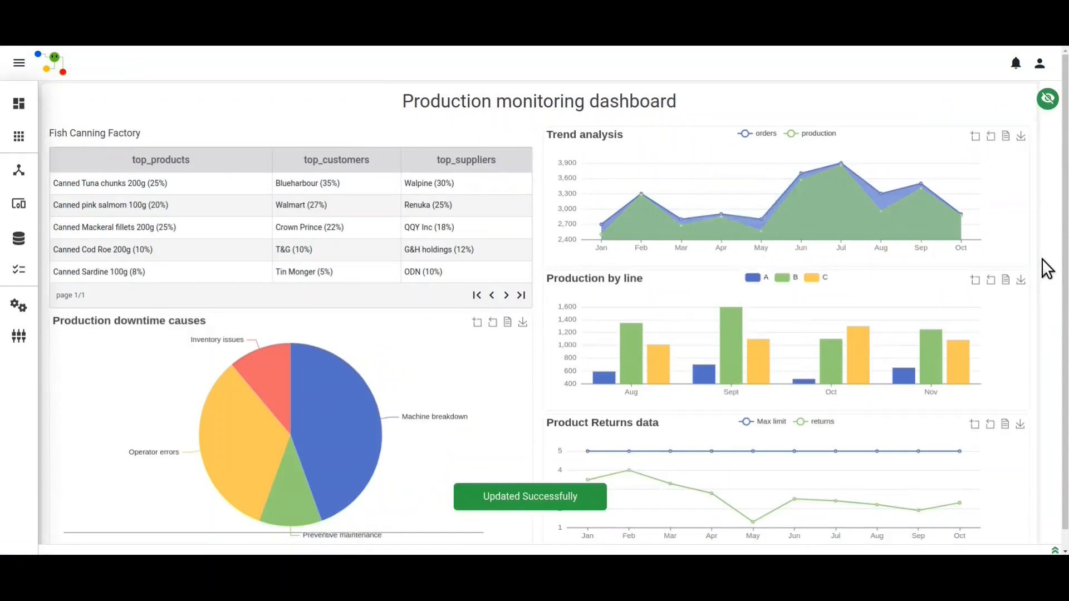
{"action": "left_click", "coordinate": [1050, 98]}
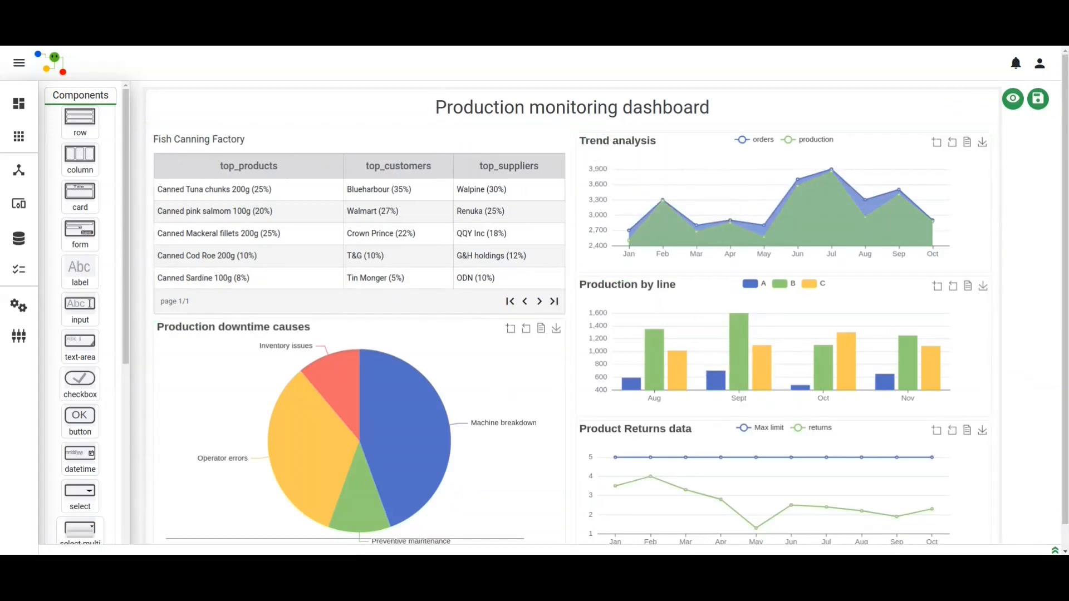
Return to the list of interfaces, enable the Production monitoring dashboard interface, and open the live dashboard.
{"action": "left_click", "coordinate": [21, 146]}
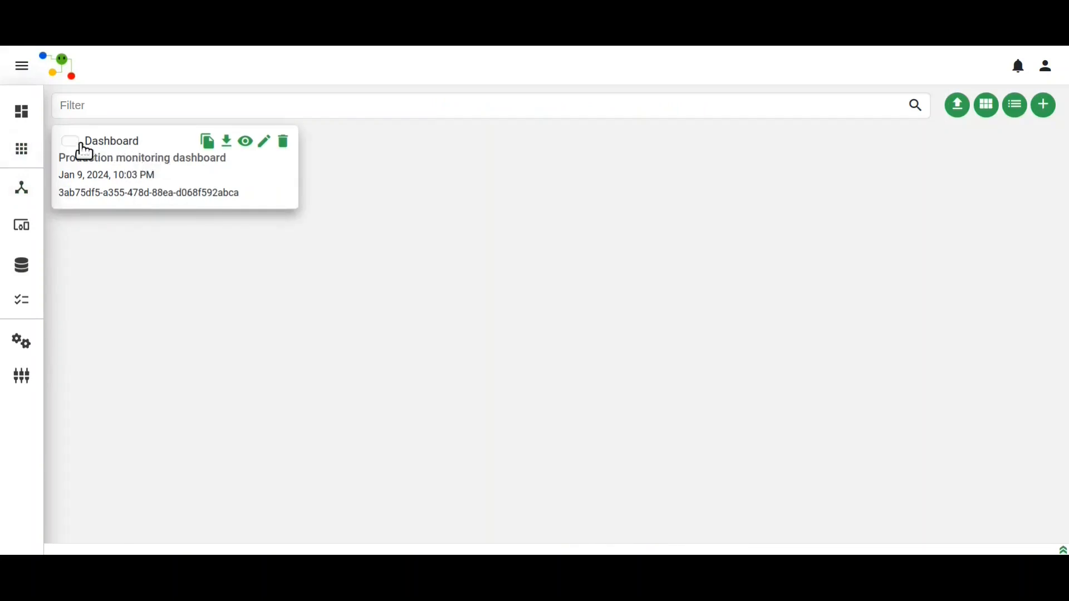
{"action": "left_click", "coordinate": [71, 143]}
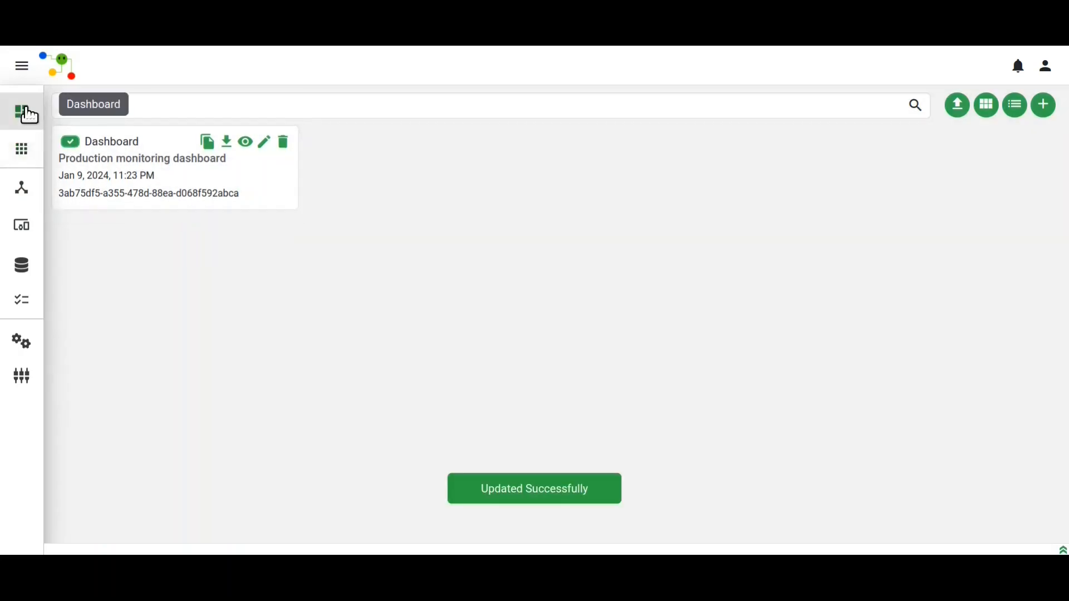
{"action": "left_click", "coordinate": [29, 115]}
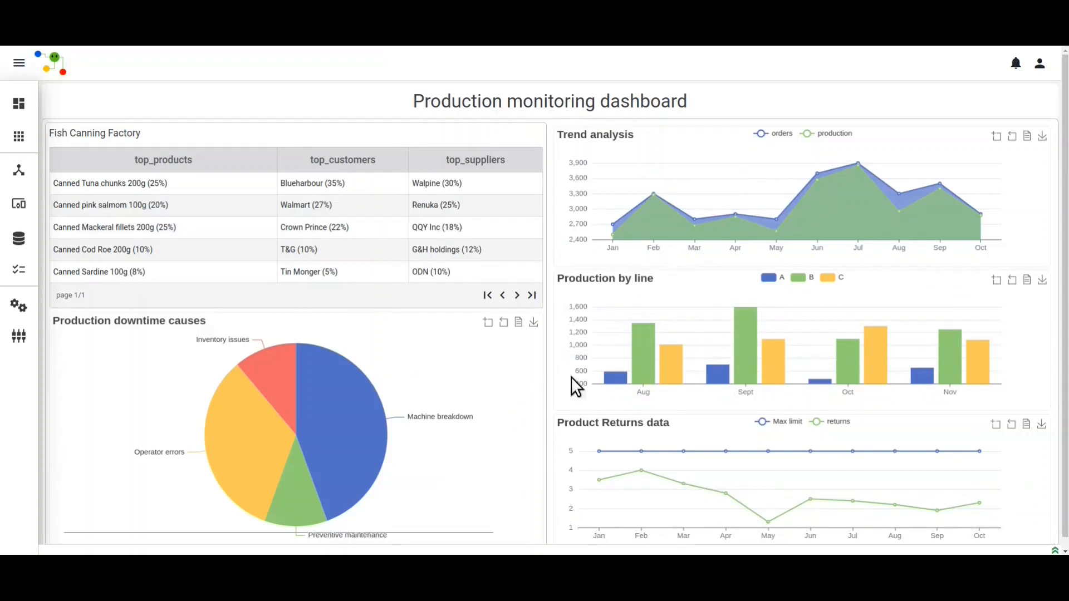
Examine the data points of the Production by line and Product Returns data charts by zooming their axes in and out.
{"action": "scroll", "coordinate": [678, 376], "scroll_direction": "up", "scroll_amount": 1}
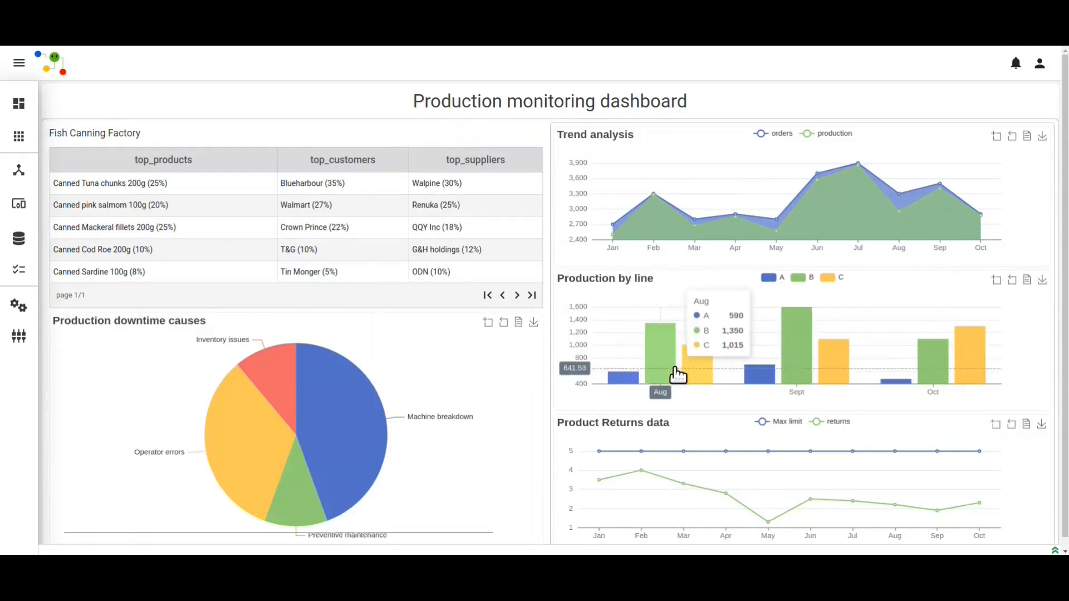
{"action": "scroll", "coordinate": [678, 374], "scroll_direction": "down", "scroll_amount": 1}
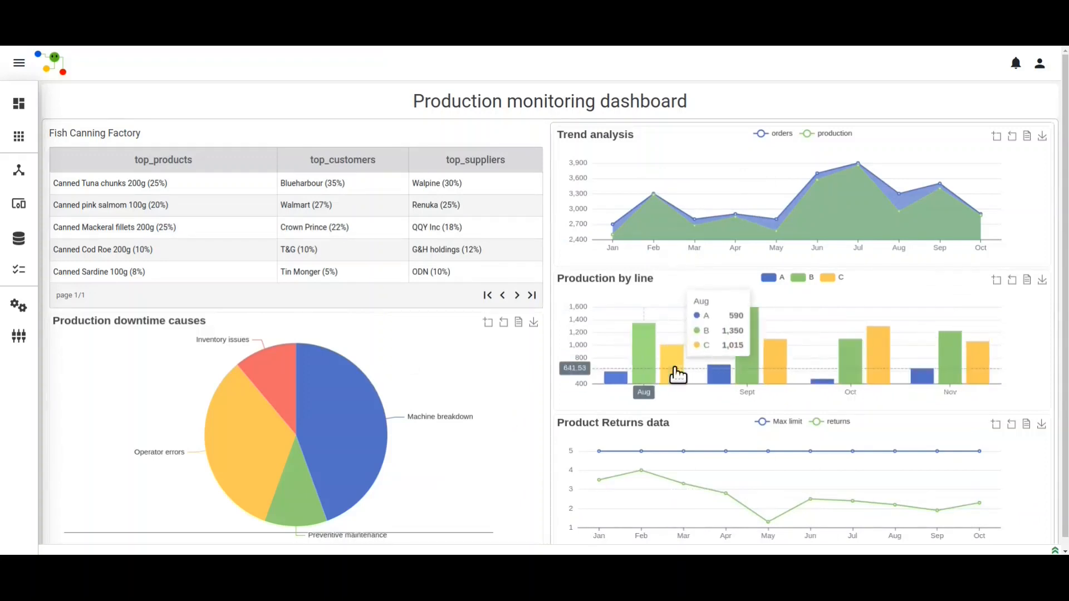
{"action": "scroll", "coordinate": [676, 486], "scroll_direction": "up", "scroll_amount": 3}
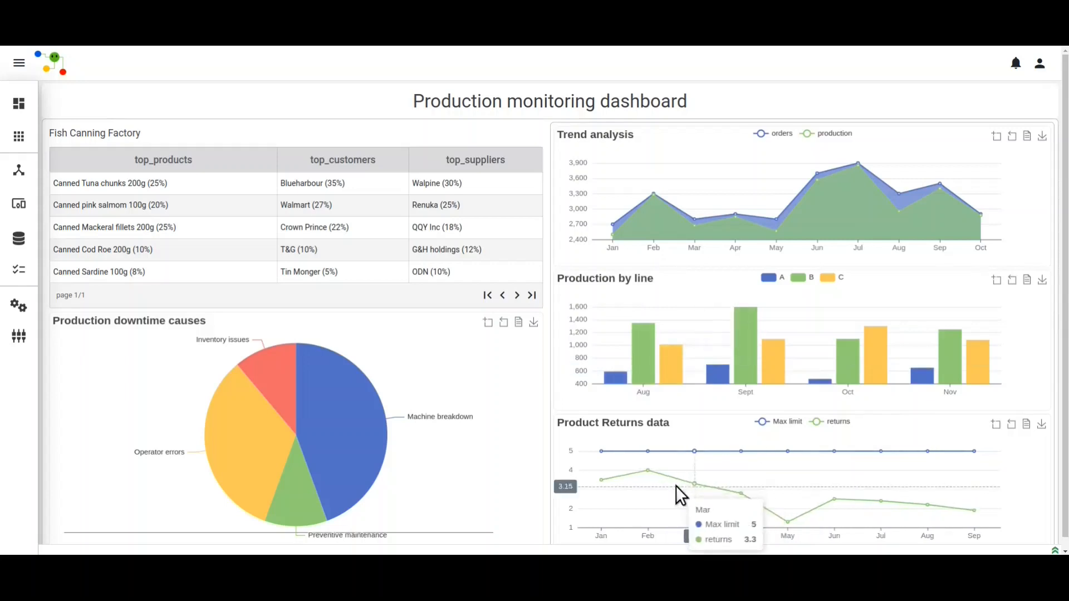
{"action": "scroll", "coordinate": [676, 486], "scroll_direction": "down", "scroll_amount": 3}
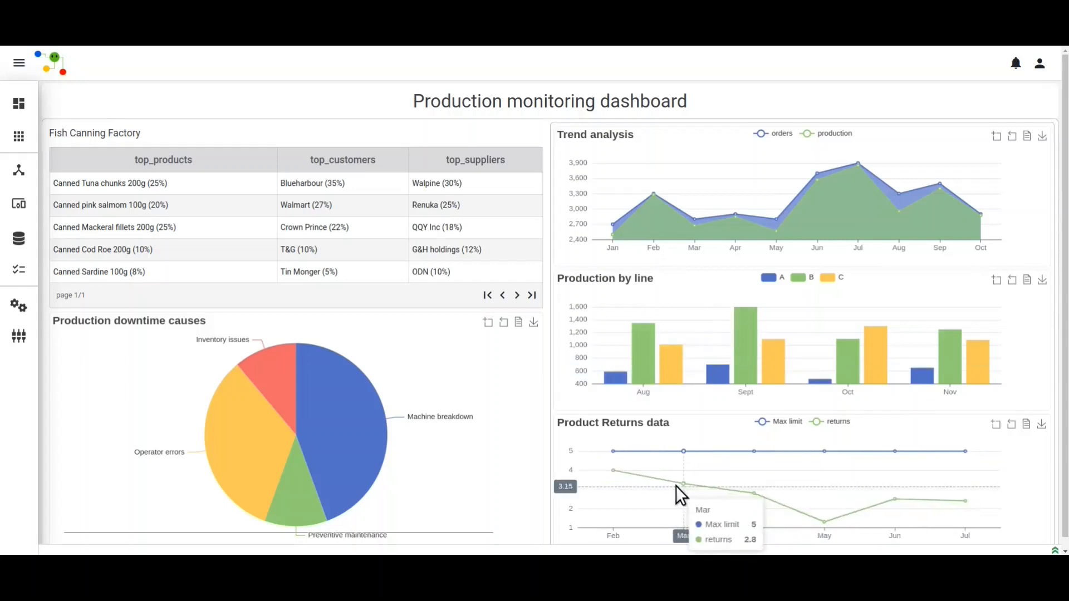
{"action": "scroll", "coordinate": [676, 486], "scroll_direction": "up", "scroll_amount": 2}
{"action": "scroll", "coordinate": [676, 486], "scroll_direction": "down", "scroll_amount": 2}
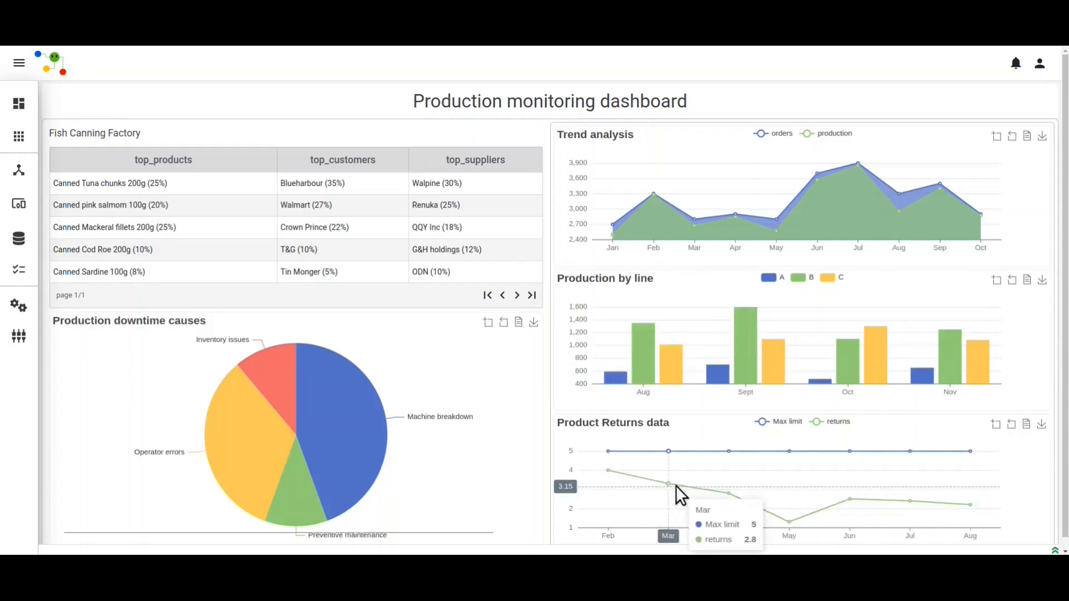